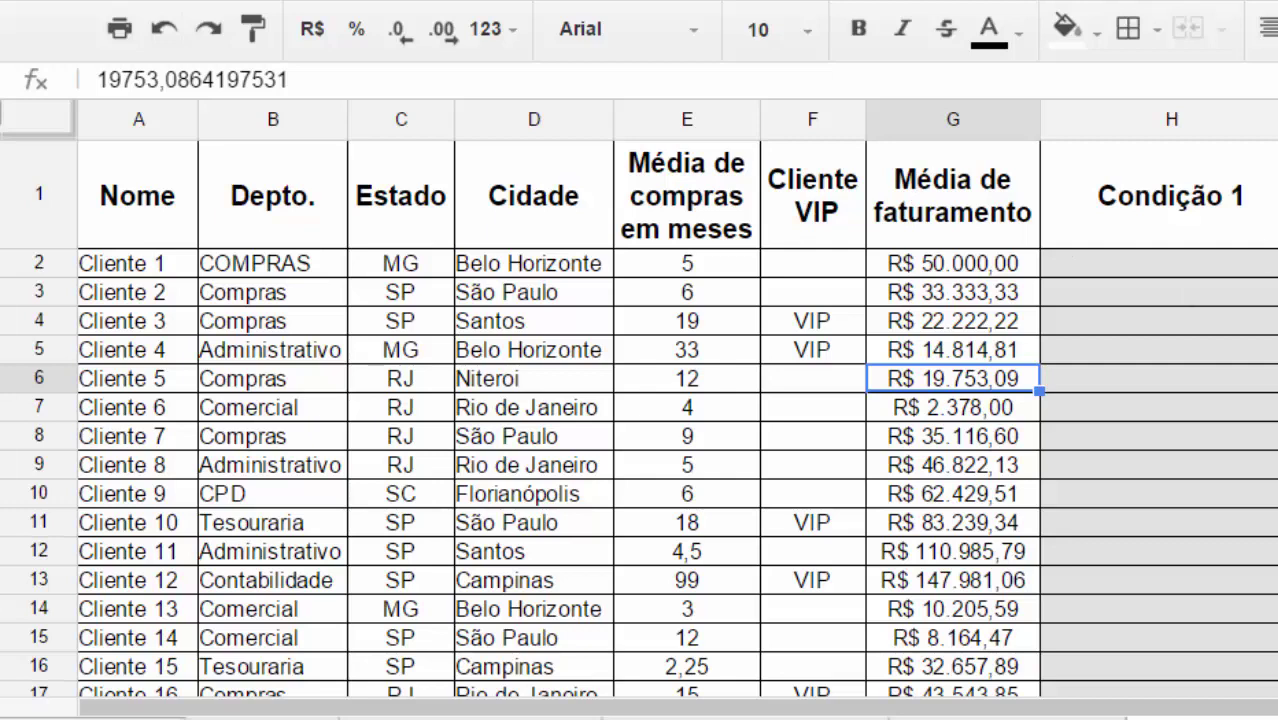
Start an IF formula in H2, under Condição 1, testing whether E2 is greater than 12
{"action": "scroll", "coordinate": [535, 480], "scroll_direction": "down", "scroll_amount": 5}
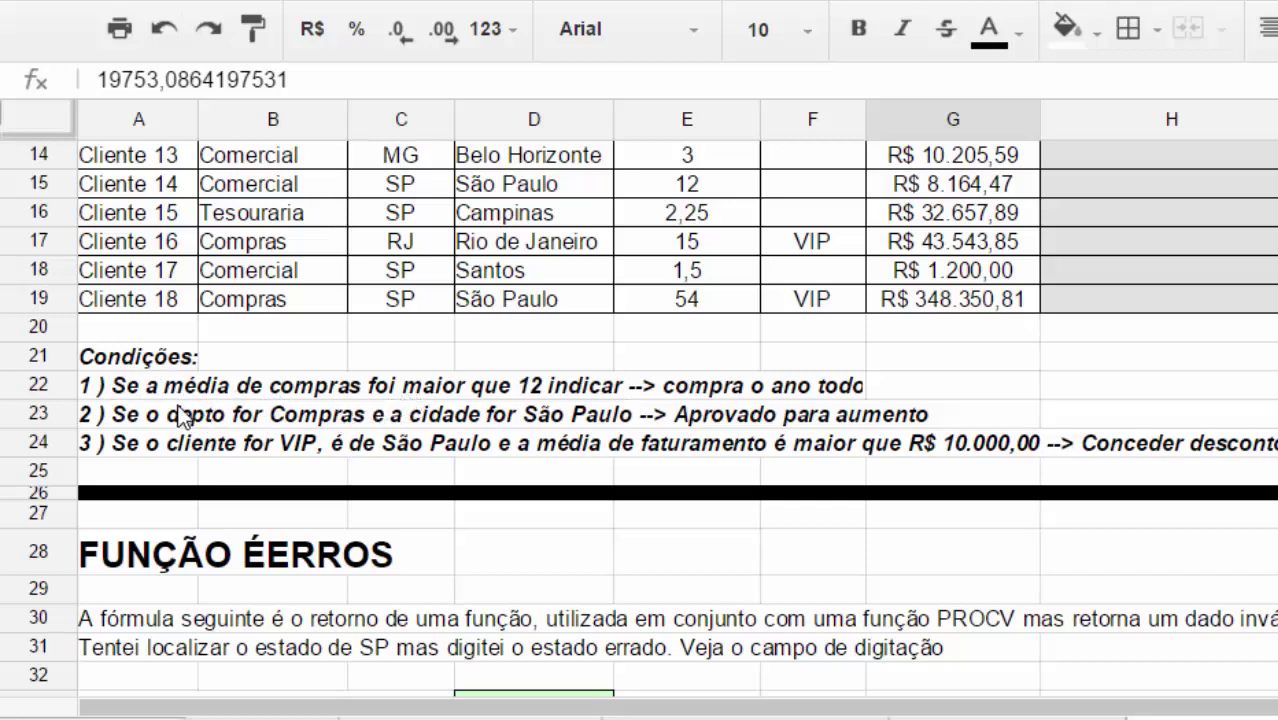
{"action": "scroll", "coordinate": [350, 415], "scroll_direction": "up", "scroll_amount": 5}
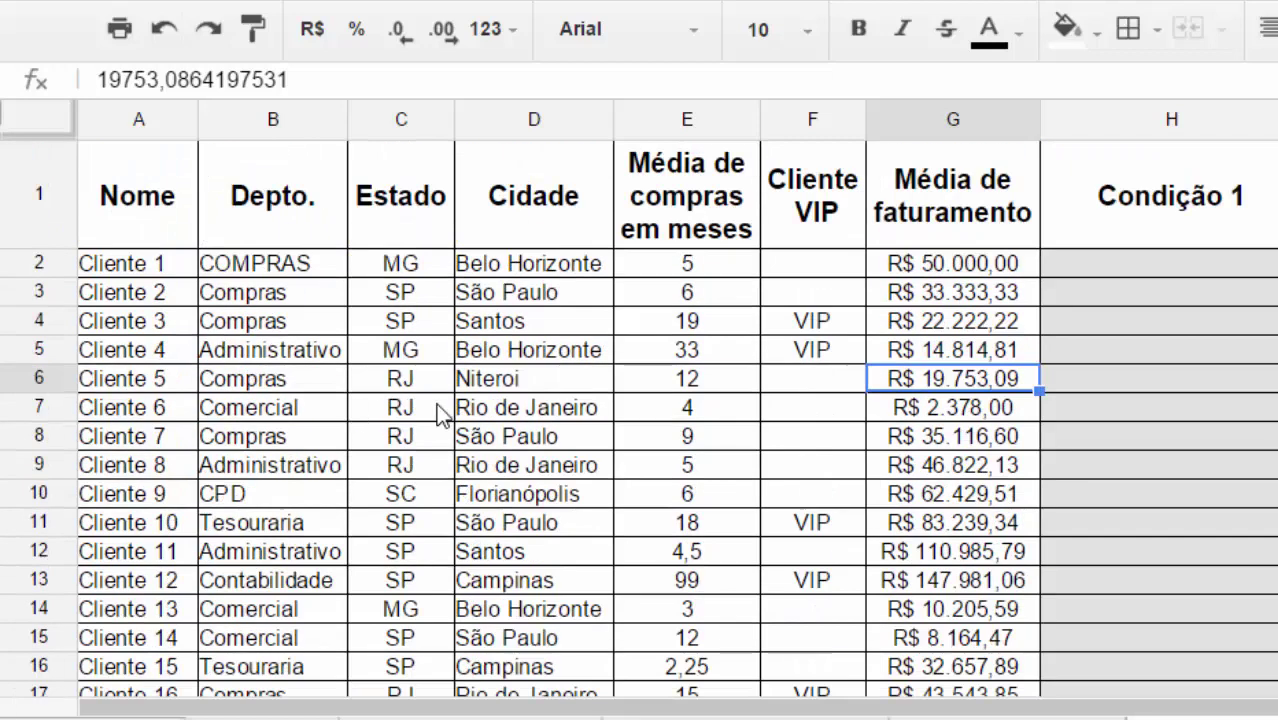
{"action": "left_click", "coordinate": [1107, 262]}
{"action": "type", "text": "="}
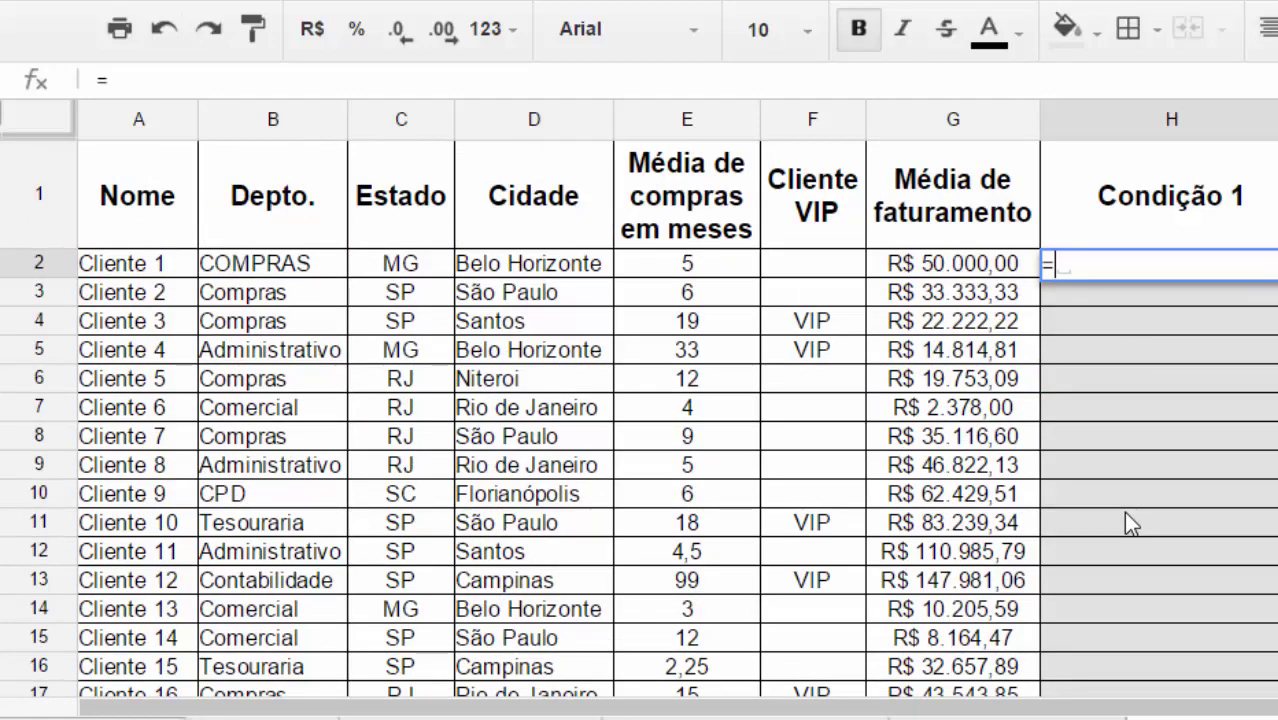
{"action": "type", "text": "if"}
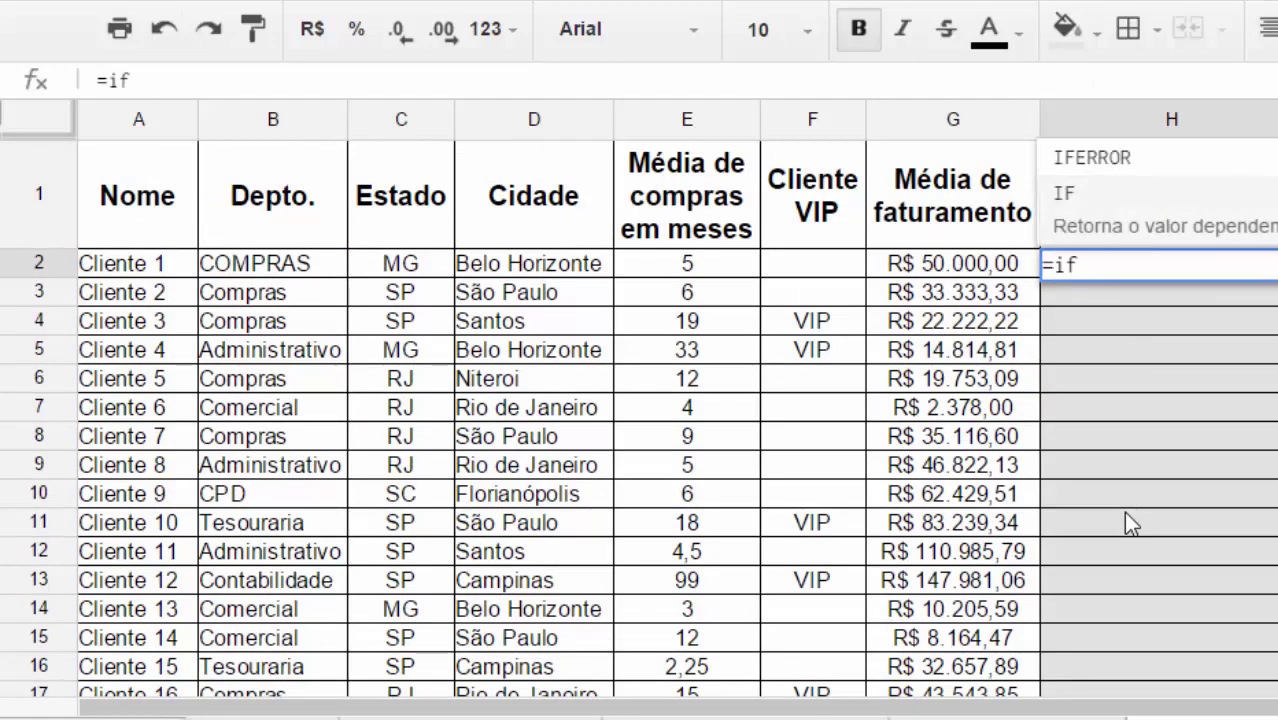
{"action": "type", "text": "("}
{"action": "left_click", "coordinate": [686, 264]}
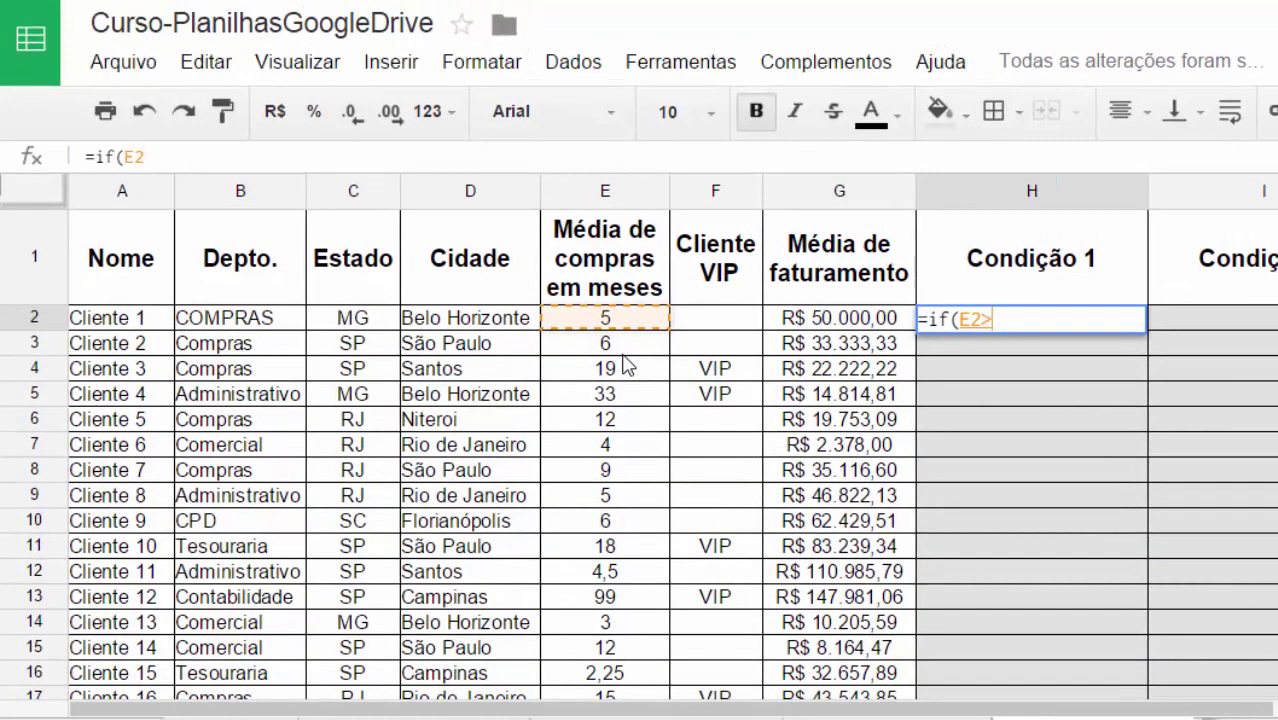
{"action": "type", "text": ">12;"}
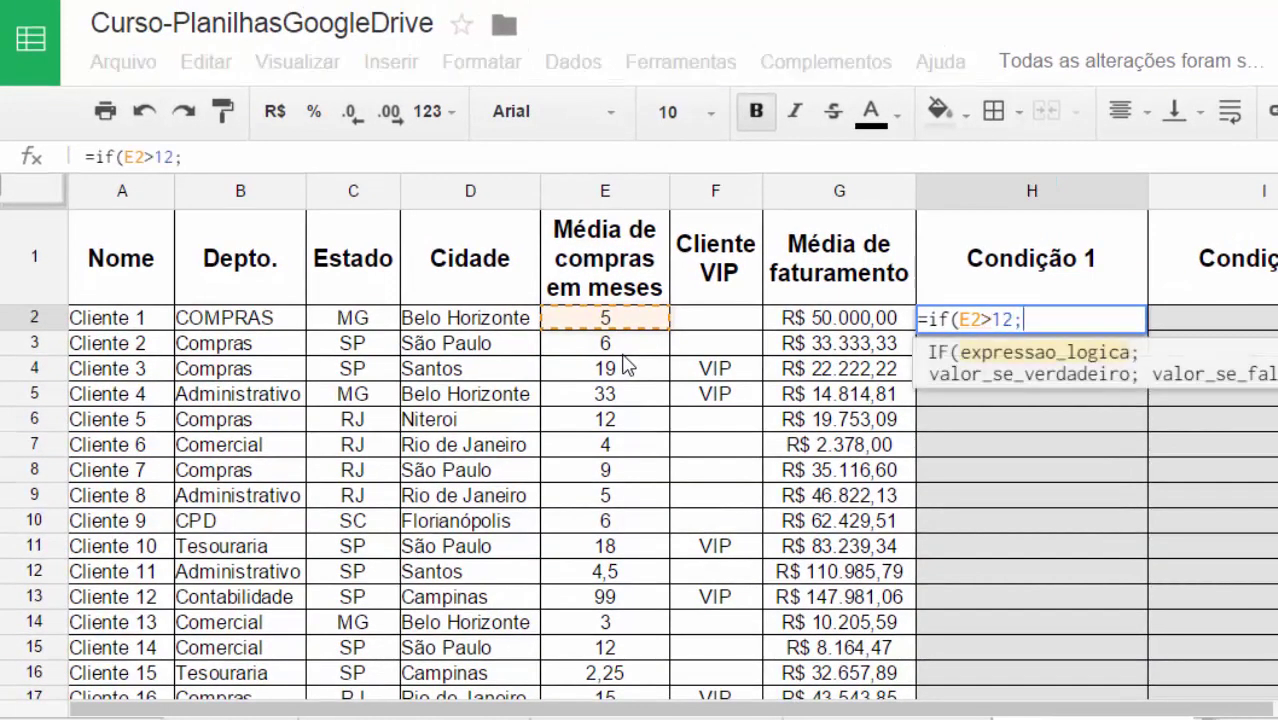
Complete the H2 formula so it returns "Compra o ano todo" when true and an empty text "" when false
{"action": "type", "text": "\"Ciompr"}
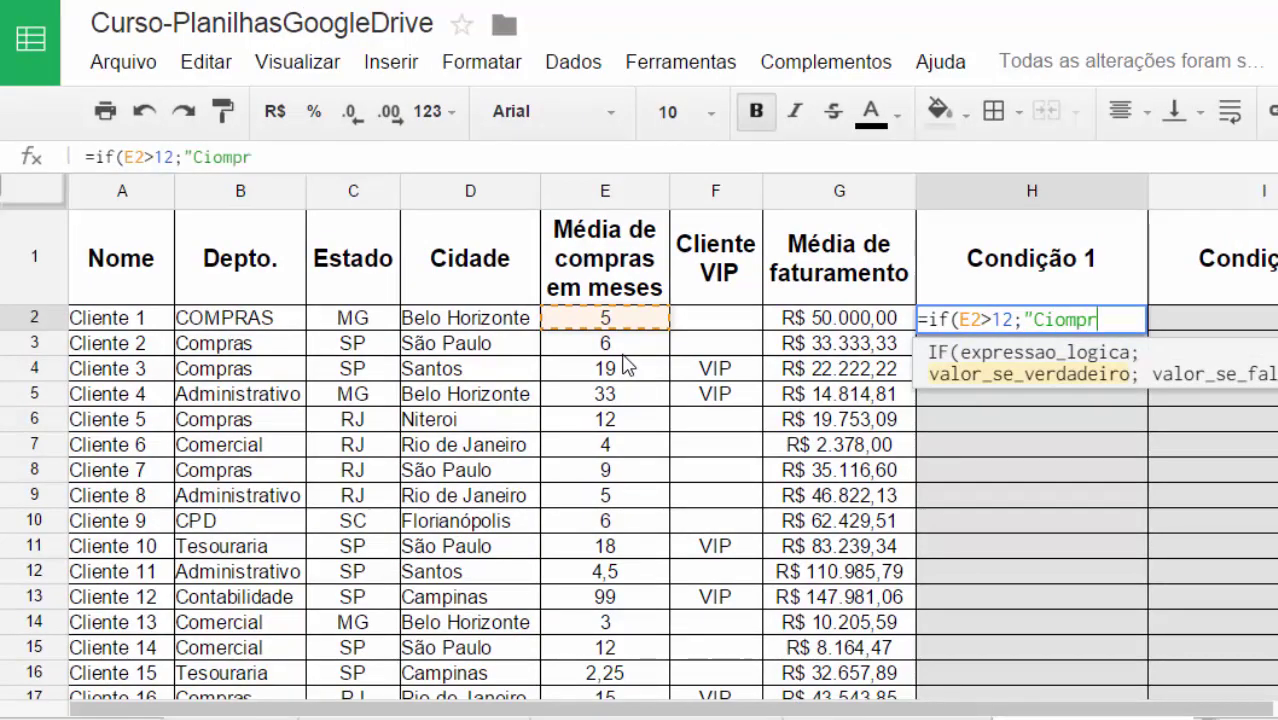
{"action": "key", "text": "BackSpace"}
{"action": "key", "text": "BackSpace"}
{"action": "key", "text": "BackSpace"}
{"action": "key", "text": "BackSpace"}
{"action": "type", "text": "ompra o "}
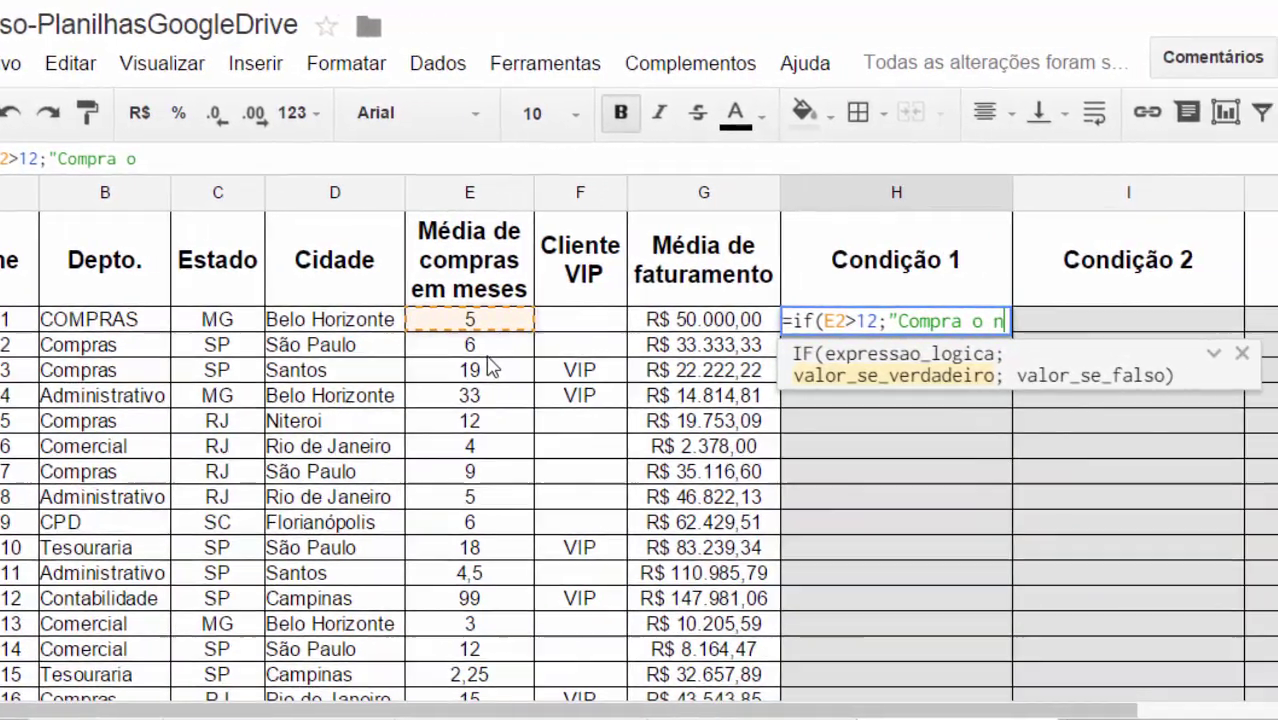
{"action": "type", "text": "ano todo\""}
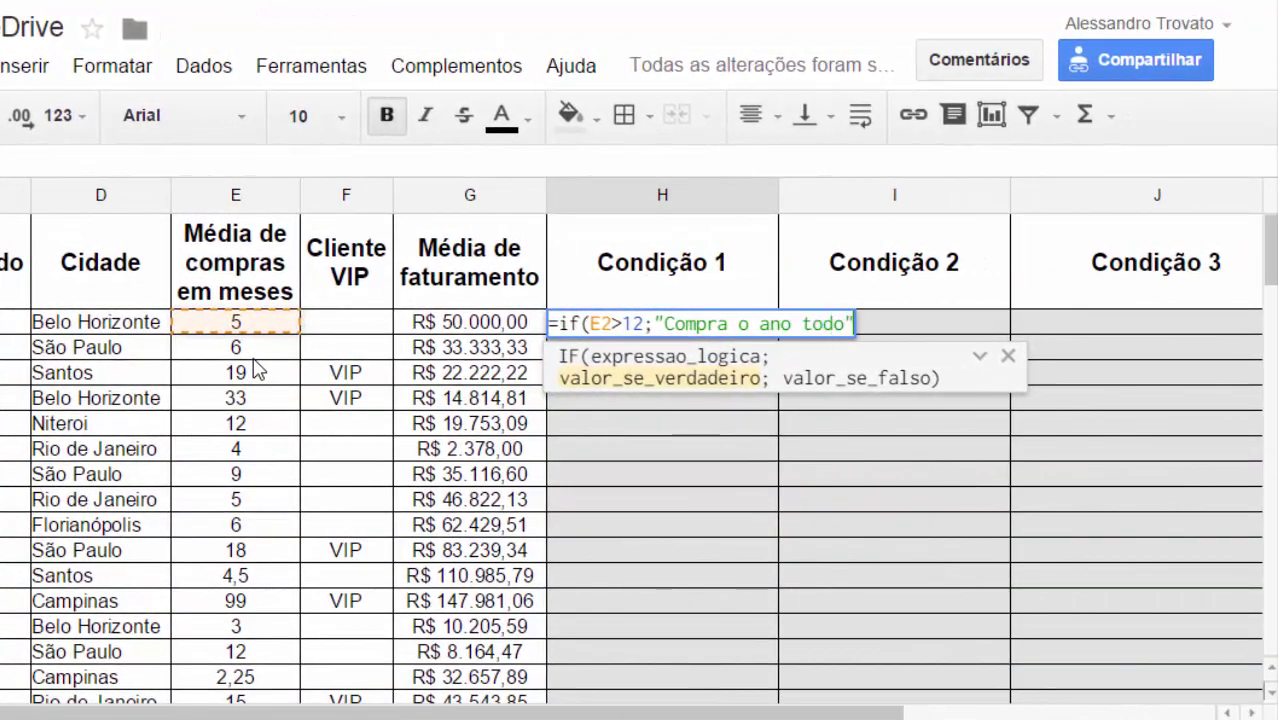
{"action": "type", "text": ";\"\""}
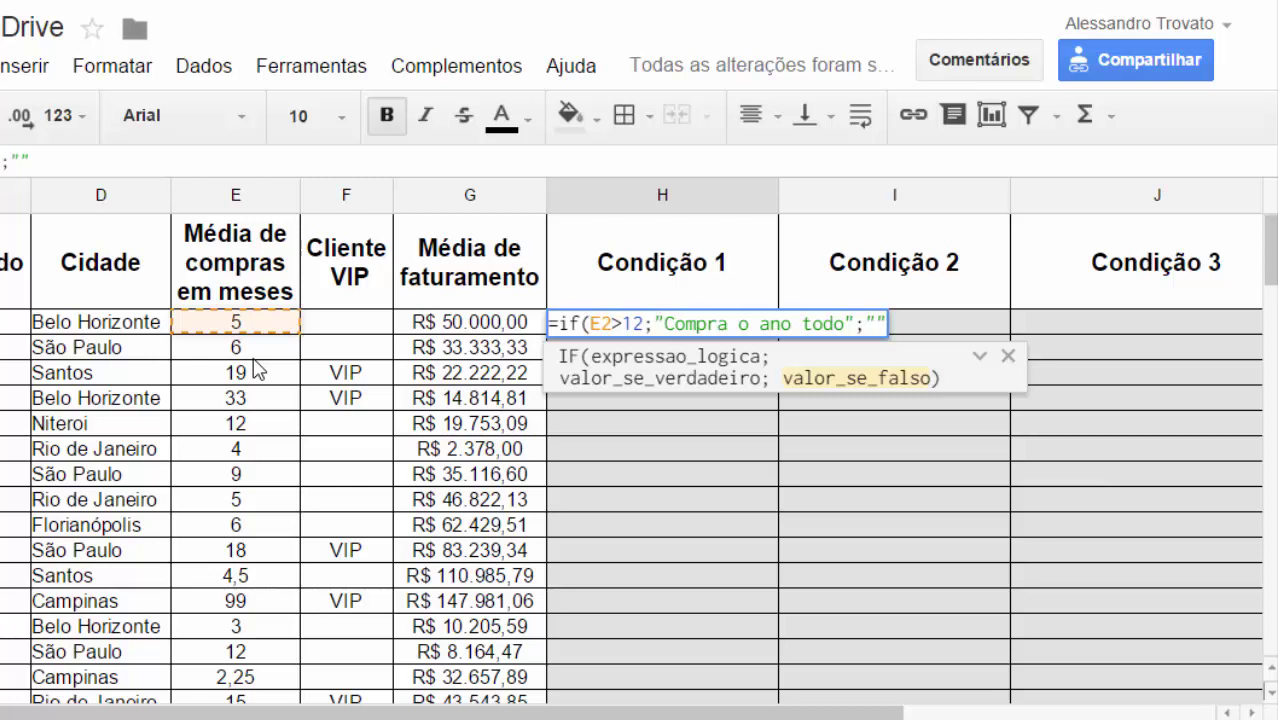
{"action": "type", "text": ")"}
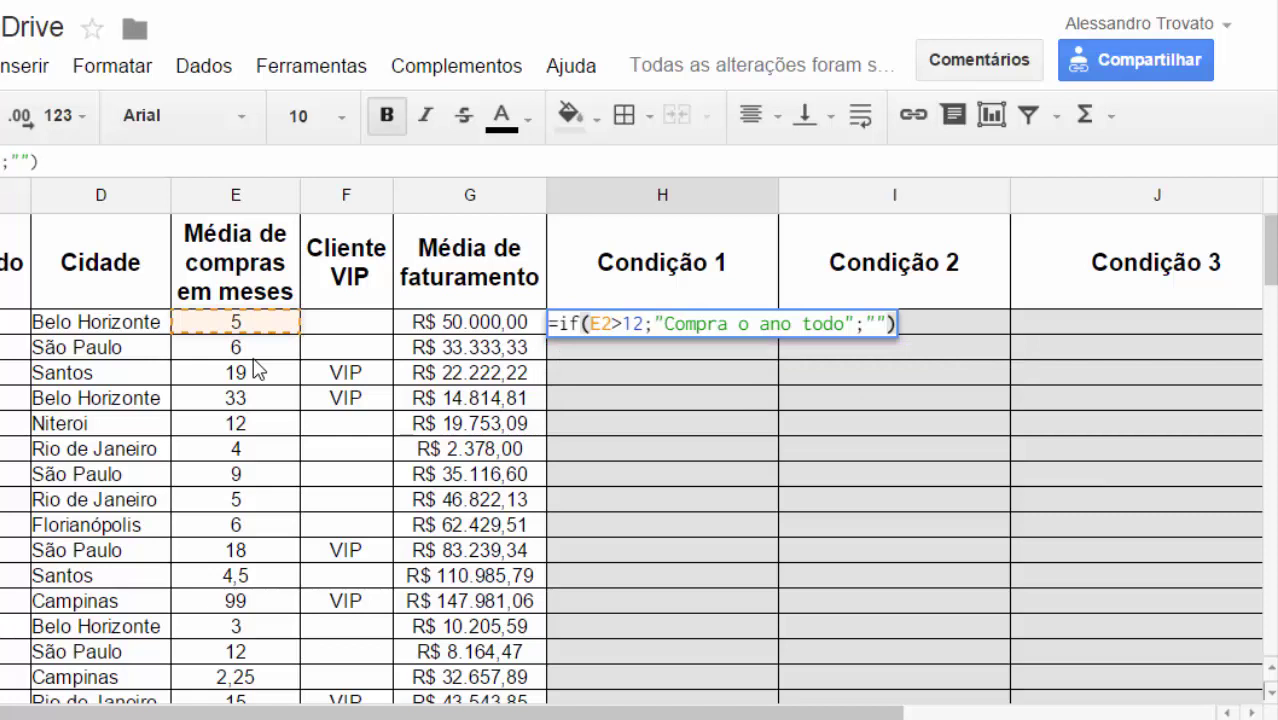
{"action": "key", "text": "Return"}
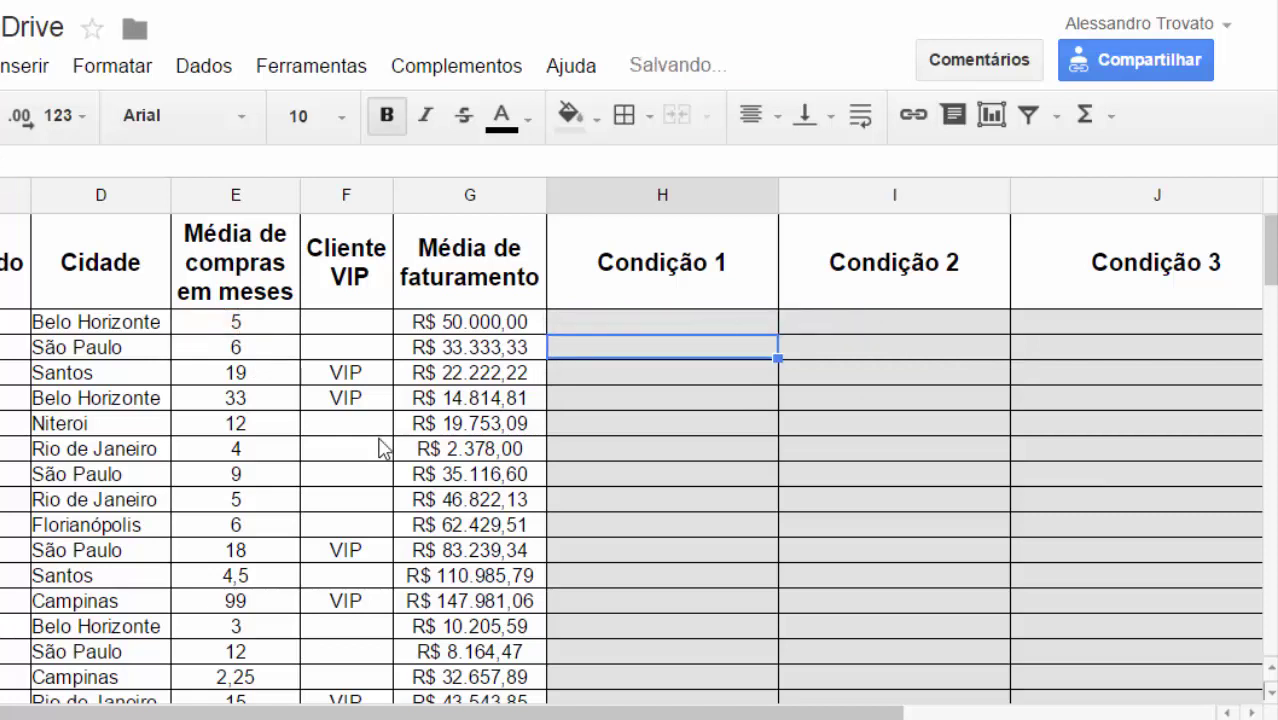
Fill the H2 formula down the Condição 1 column for all the client rows
{"action": "left_click", "coordinate": [694, 321]}
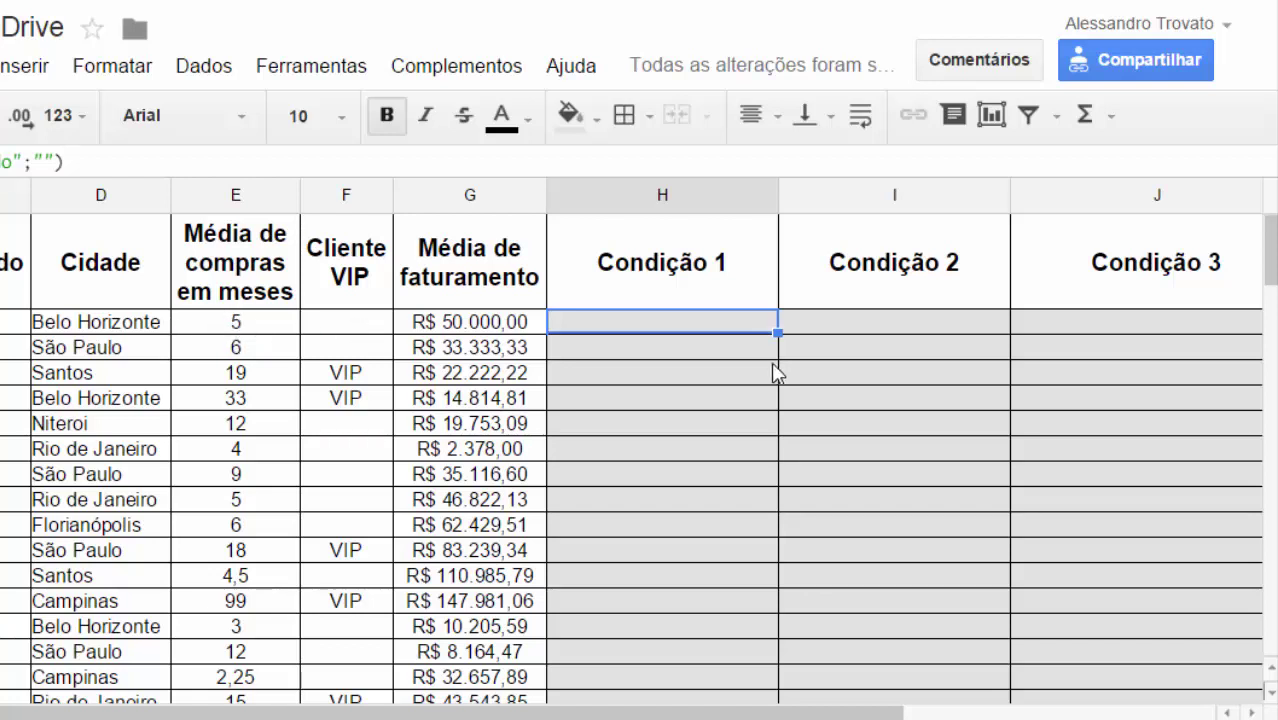
{"action": "double_click", "coordinate": [778, 332]}
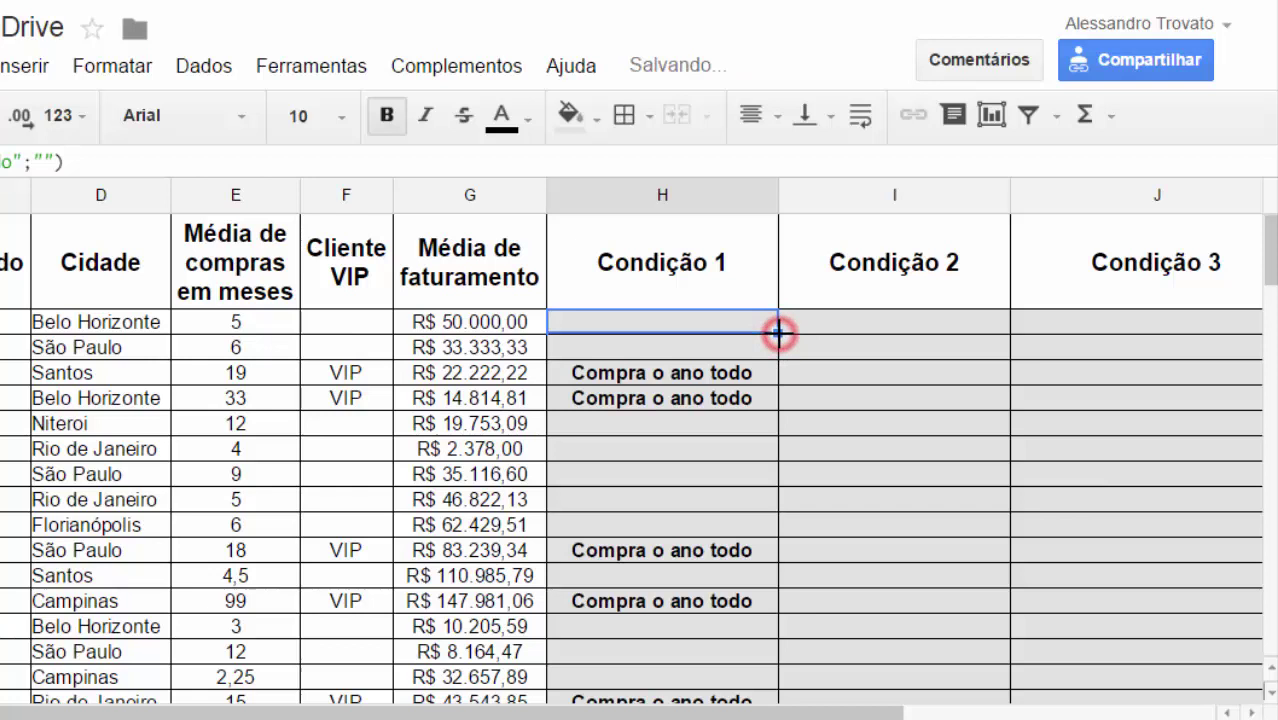
{"action": "left_click", "coordinate": [750, 398]}
{"action": "scroll", "coordinate": [750, 405], "scroll_direction": "down", "scroll_amount": 1}
{"action": "scroll", "coordinate": [843, 560], "scroll_direction": "up", "scroll_amount": 1}
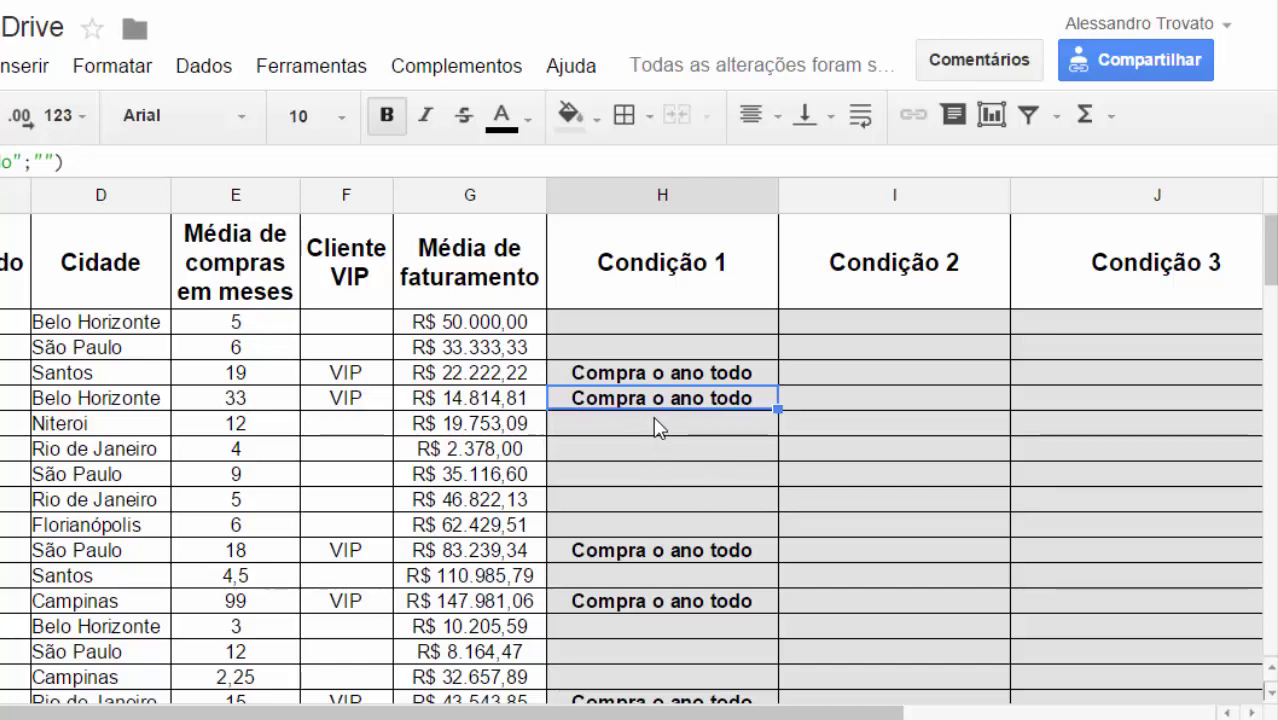
Start an IF formula in I2, under Condição 2, testing whether B2 equals "Compras"
{"action": "left_click", "coordinate": [826, 328]}
{"action": "scroll", "coordinate": [537, 497], "scroll_direction": "down", "scroll_amount": 1}
{"action": "scroll", "coordinate": [537, 497], "scroll_direction": "down", "scroll_amount": 2}
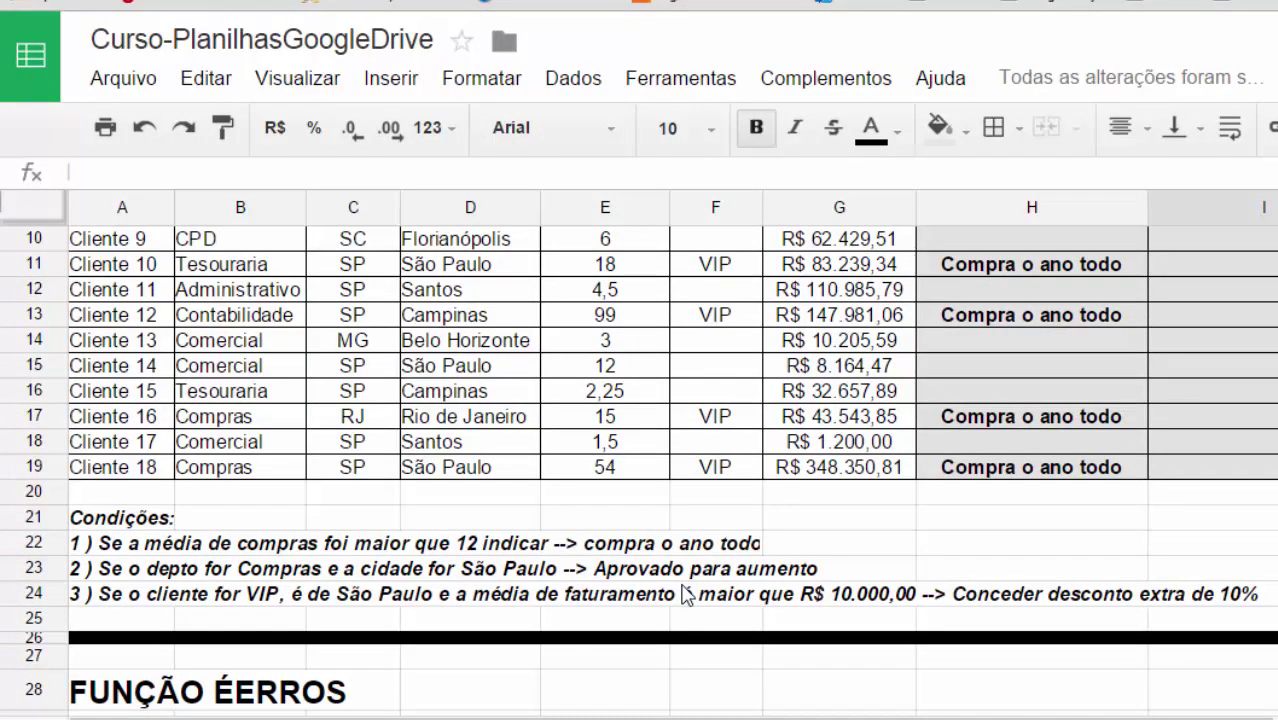
{"action": "scroll", "coordinate": [686, 594], "scroll_direction": "up", "scroll_amount": 3}
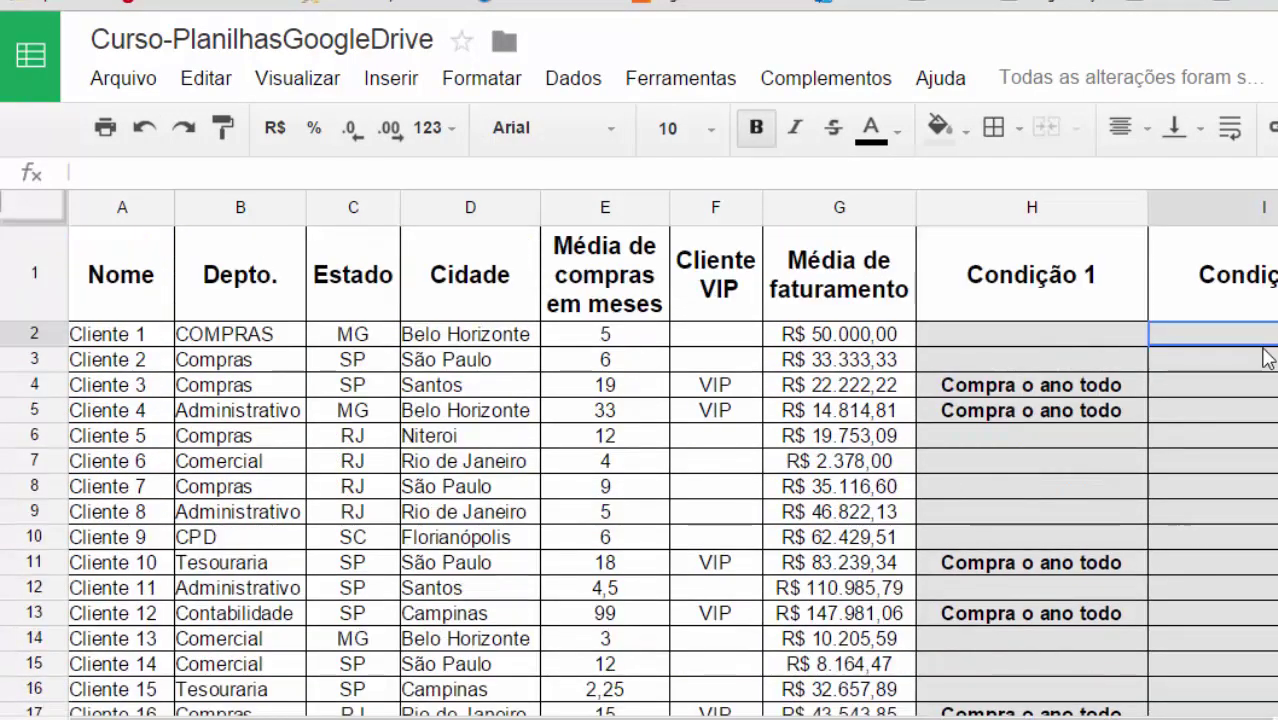
{"action": "scroll", "coordinate": [1232, 460], "scroll_direction": "down", "scroll_amount": 3}
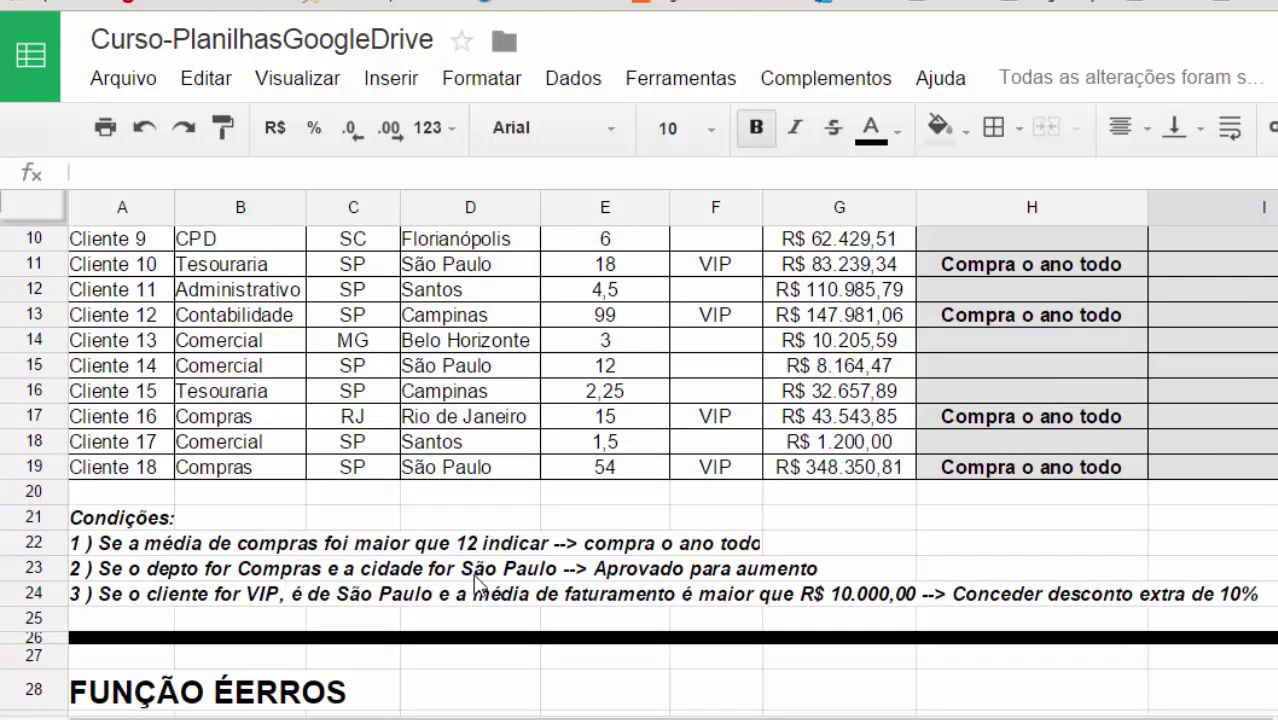
{"action": "scroll", "coordinate": [478, 585], "scroll_direction": "up", "scroll_amount": 3}
{"action": "left_click", "coordinate": [1213, 342]}
{"action": "type", "text": "="}
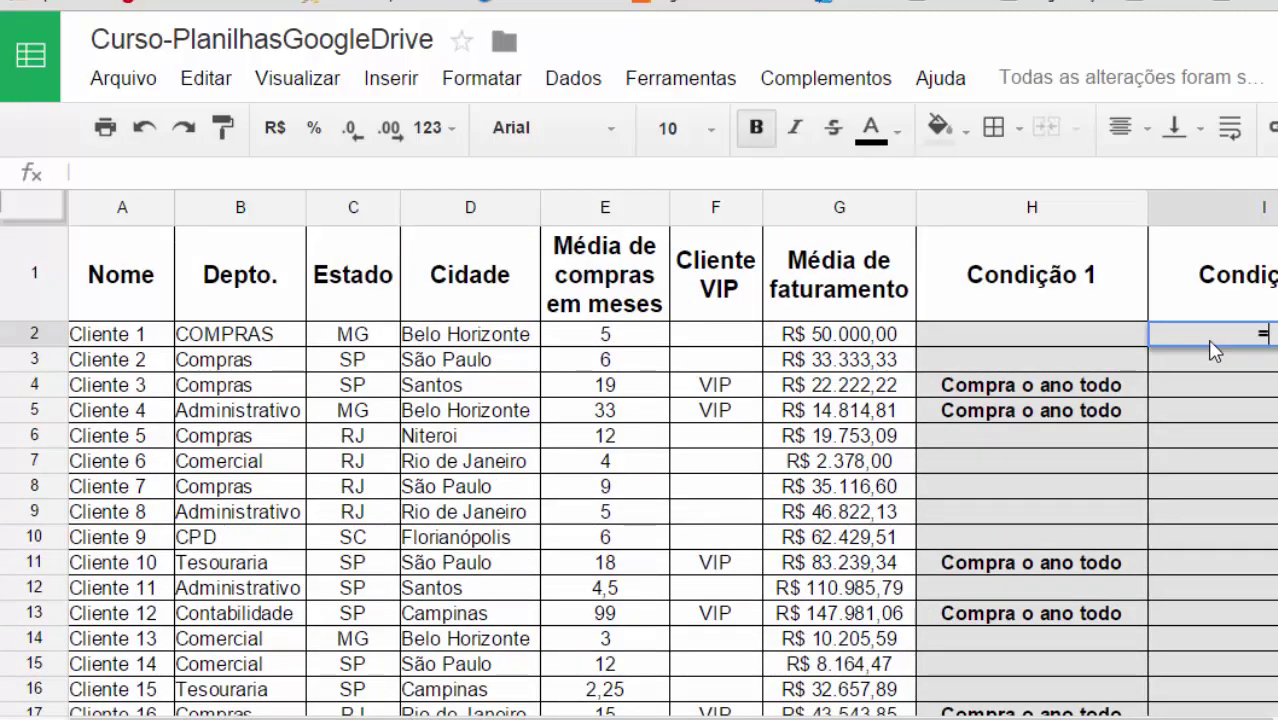
{"action": "type", "text": "if"}
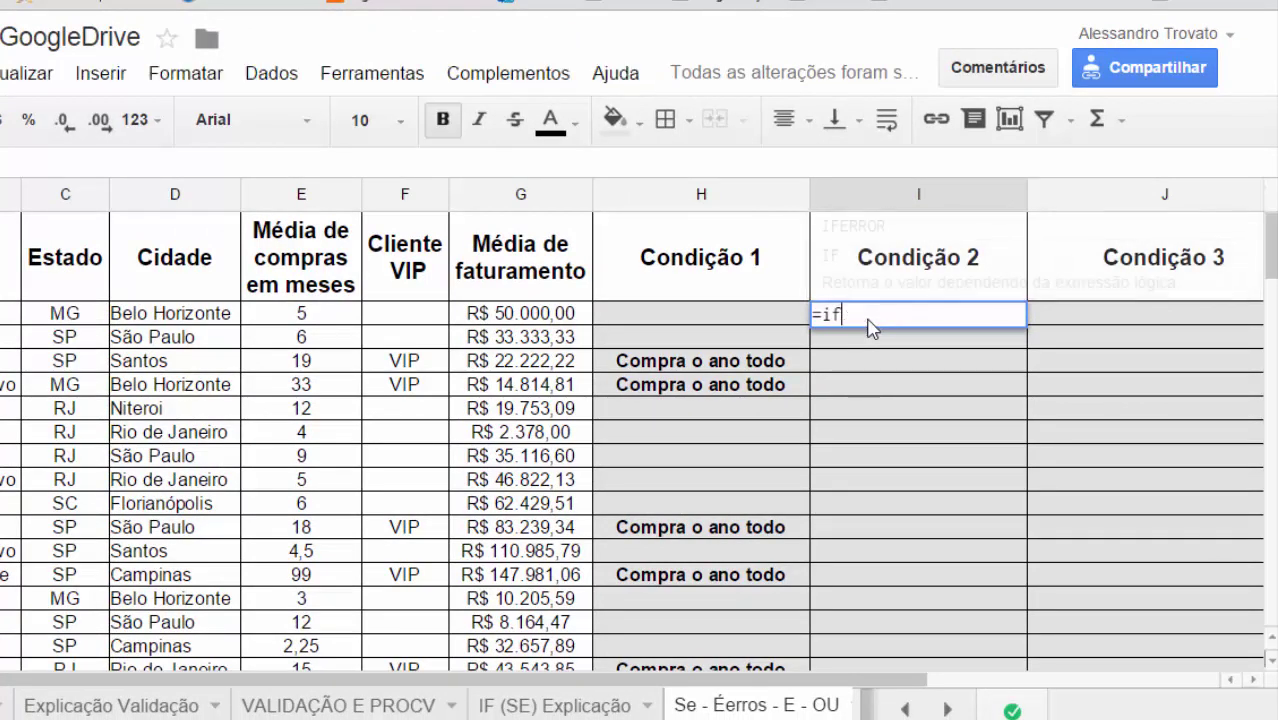
{"action": "type", "text": "("}
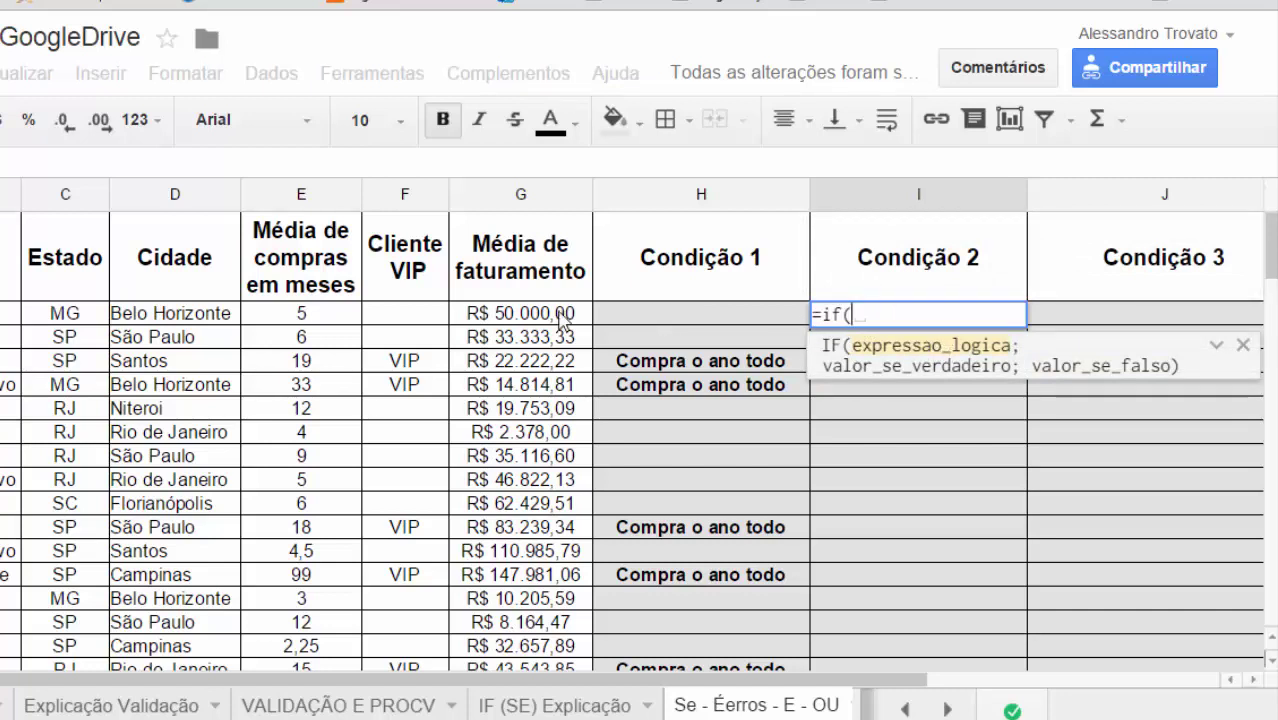
{"action": "left_click", "coordinate": [16, 314]}
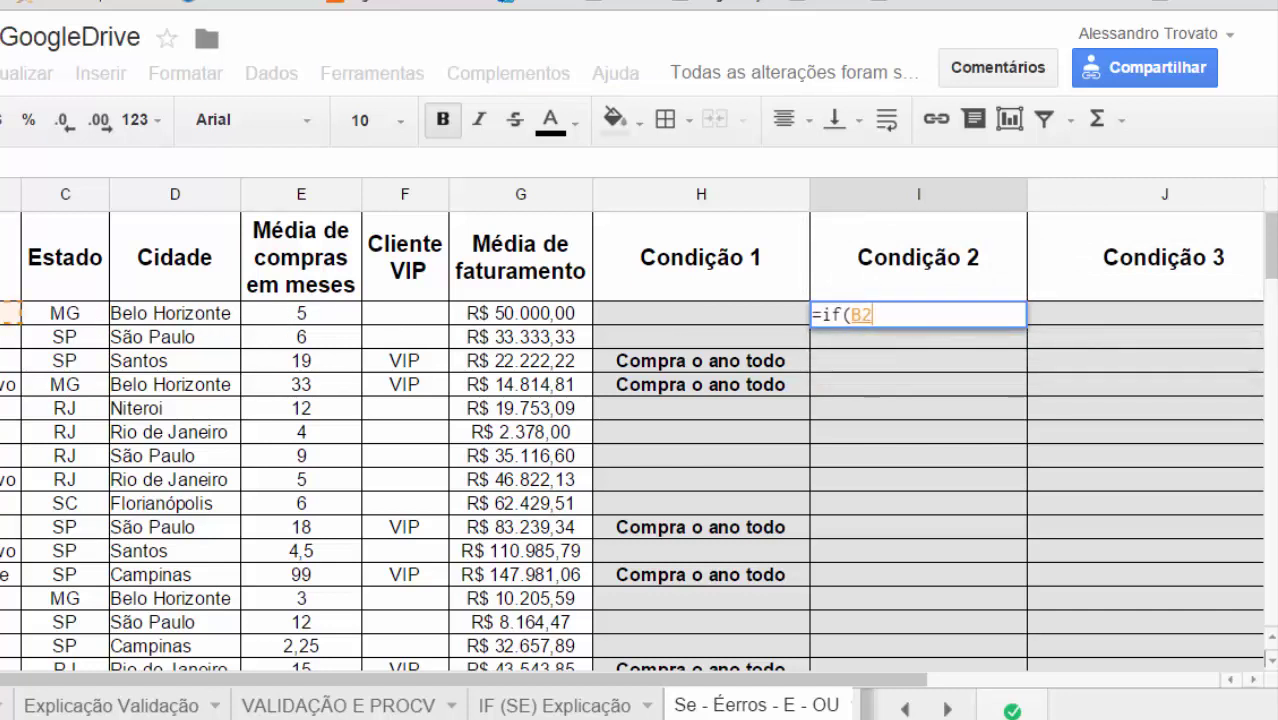
{"action": "type", "text": "=\"C"}
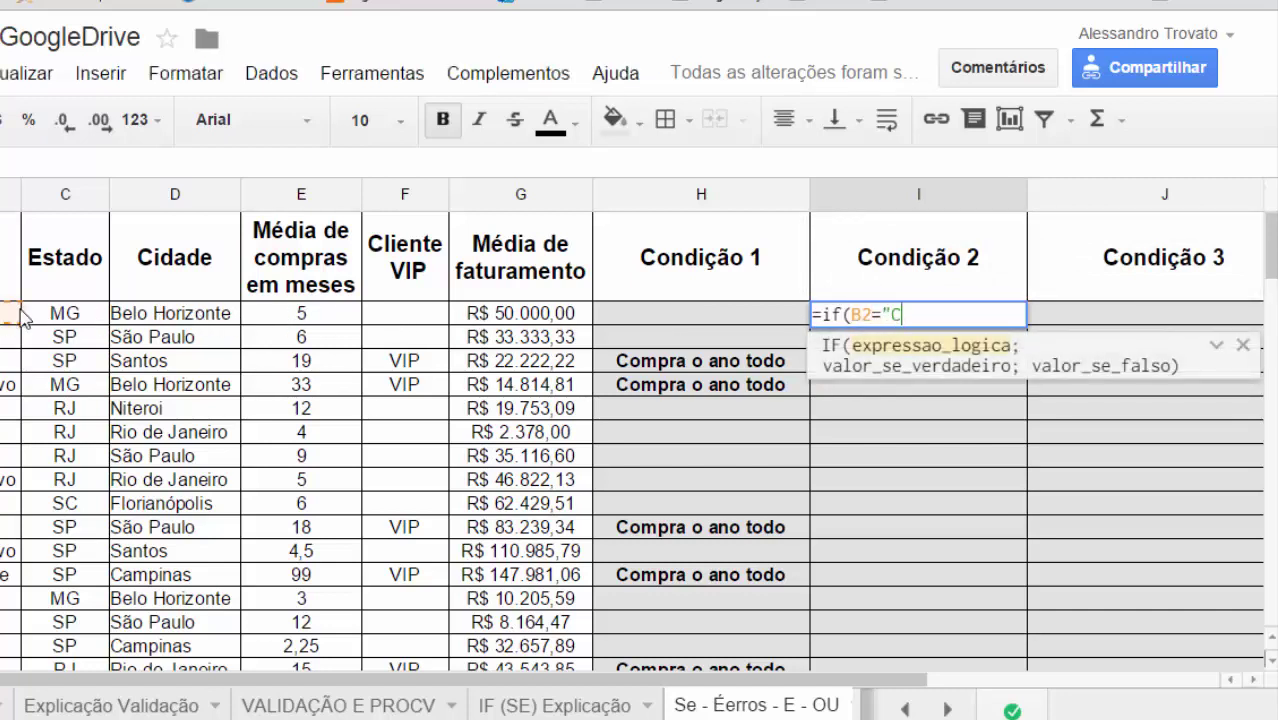
{"action": "type", "text": "oimor="}
{"action": "key", "text": "BackSpace"}
{"action": "key", "text": "BackSpace"}
{"action": "key", "text": "BackSpace"}
{"action": "type", "text": "rasw"}
{"action": "type", "text": ";"}
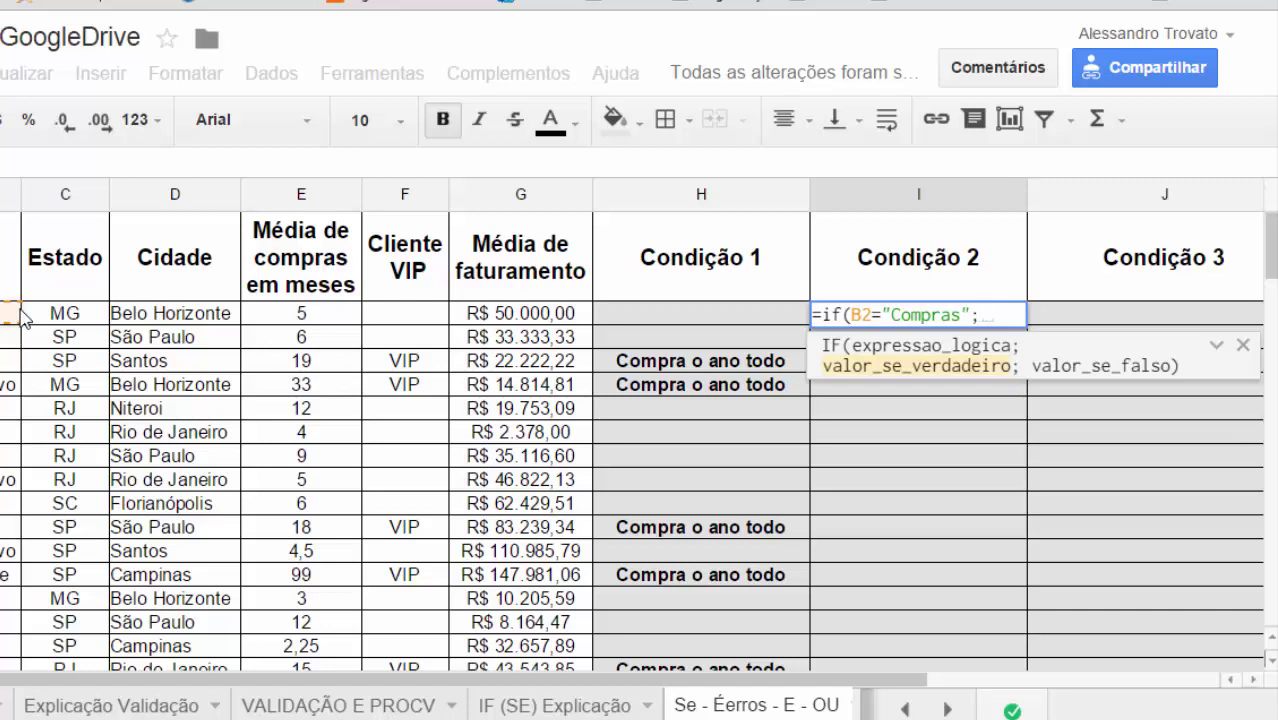
Nest a second IF as the true value of the I2 formula, testing whether D2 equals "São Paulo"
{"action": "type", "text": "if("}
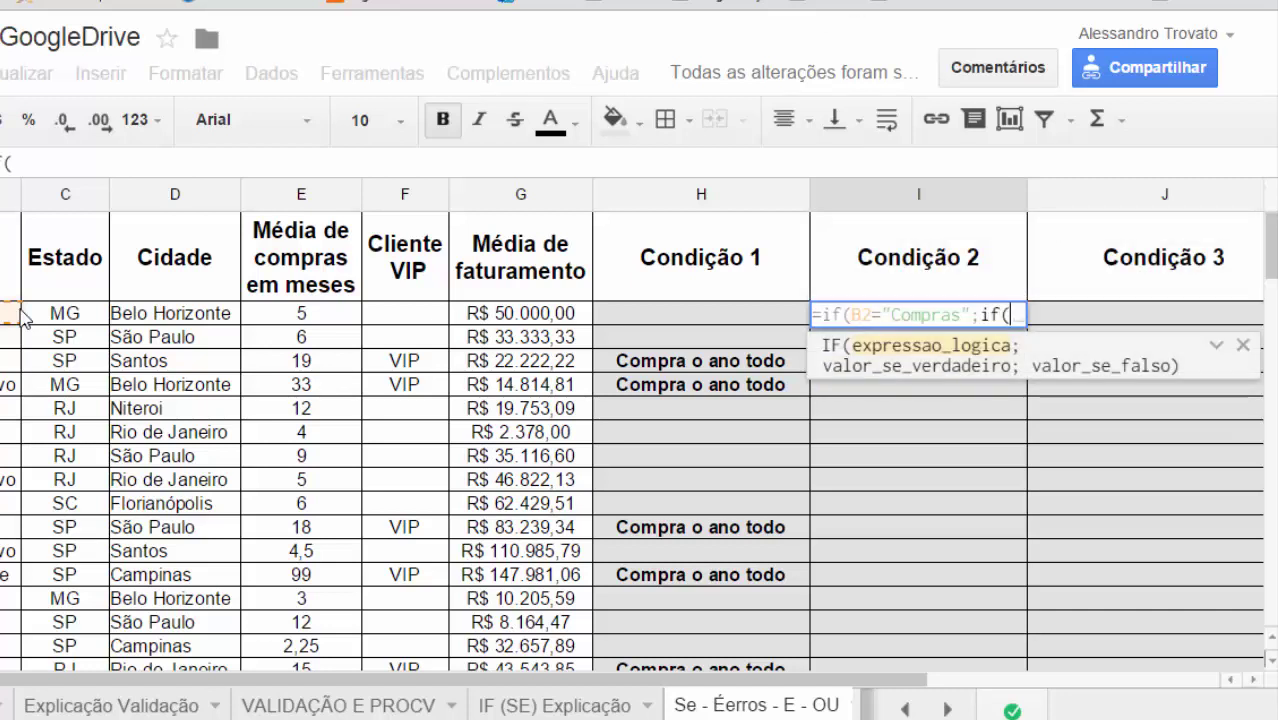
{"action": "left_click", "coordinate": [143, 314]}
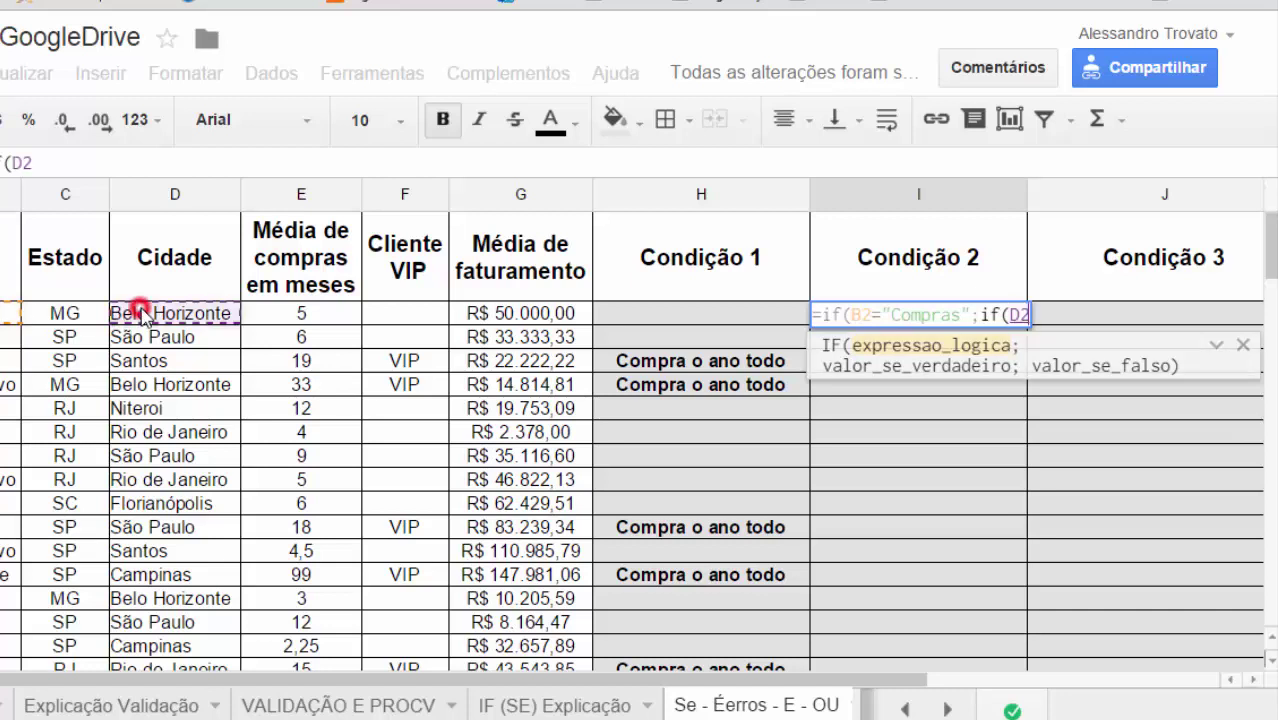
{"action": "type", "text": "=\"S"}
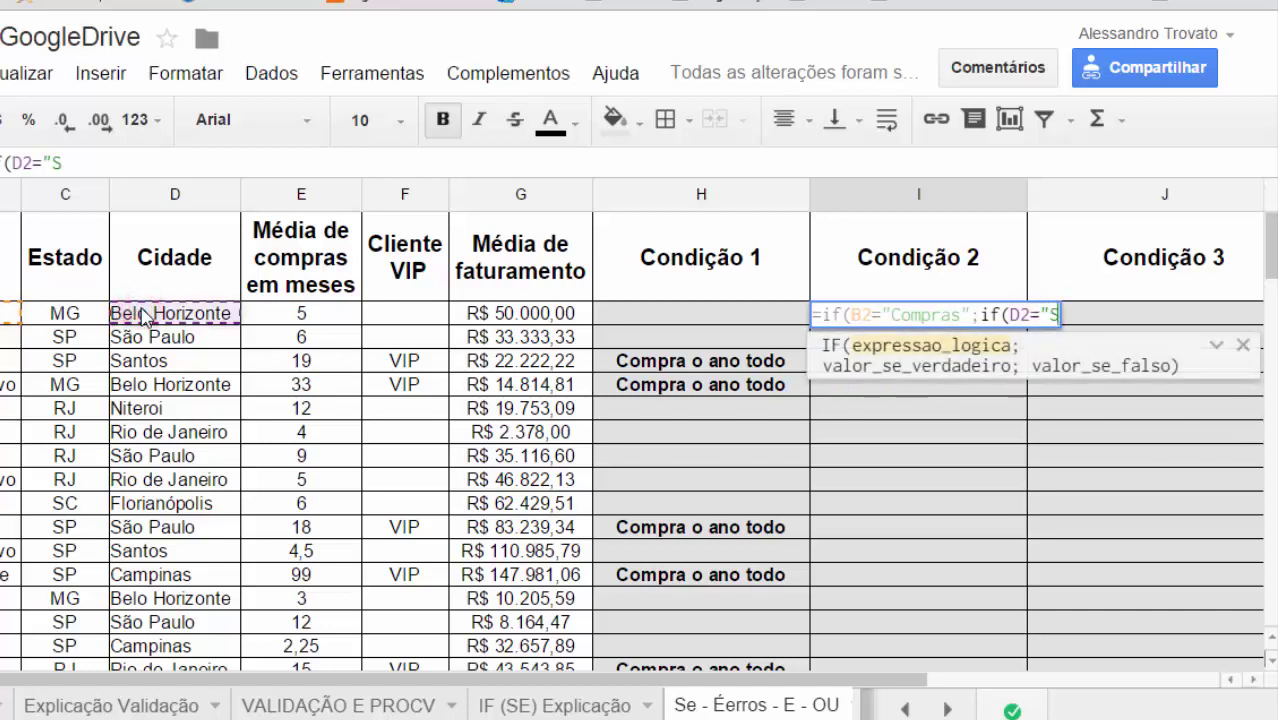
{"action": "type", "text": "ão Paulo\""}
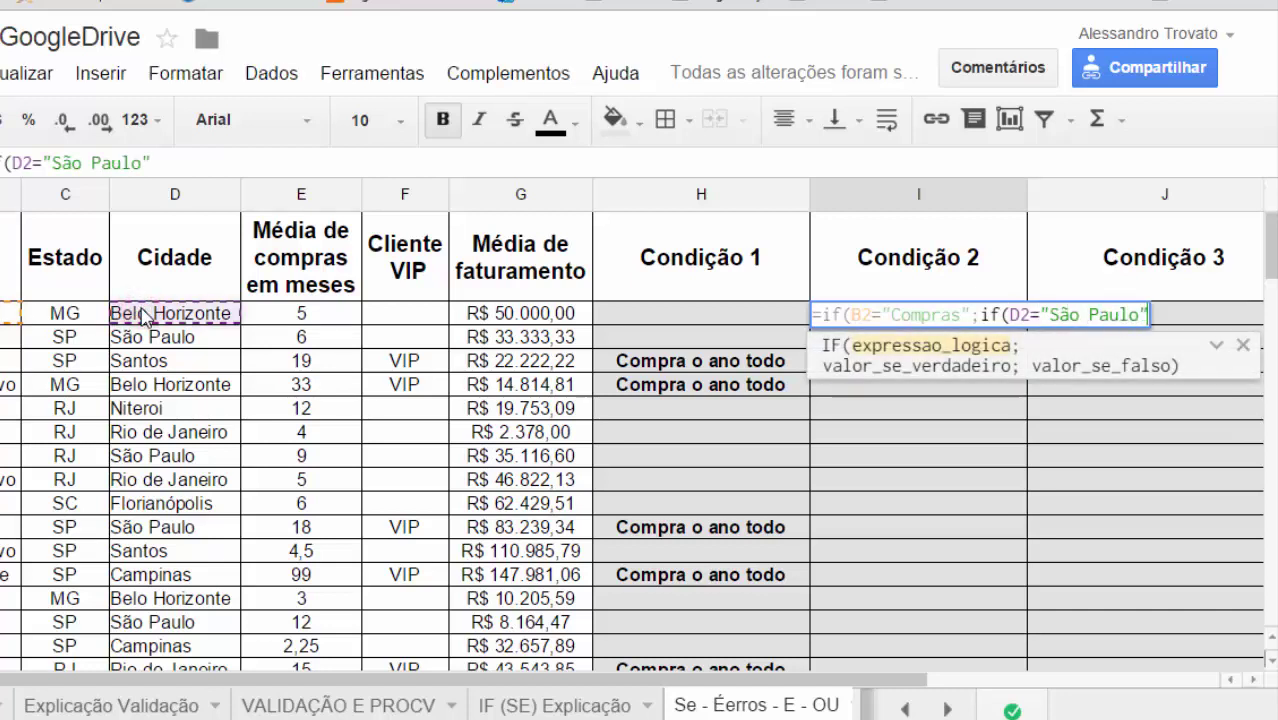
{"action": "type", "text": ";"}
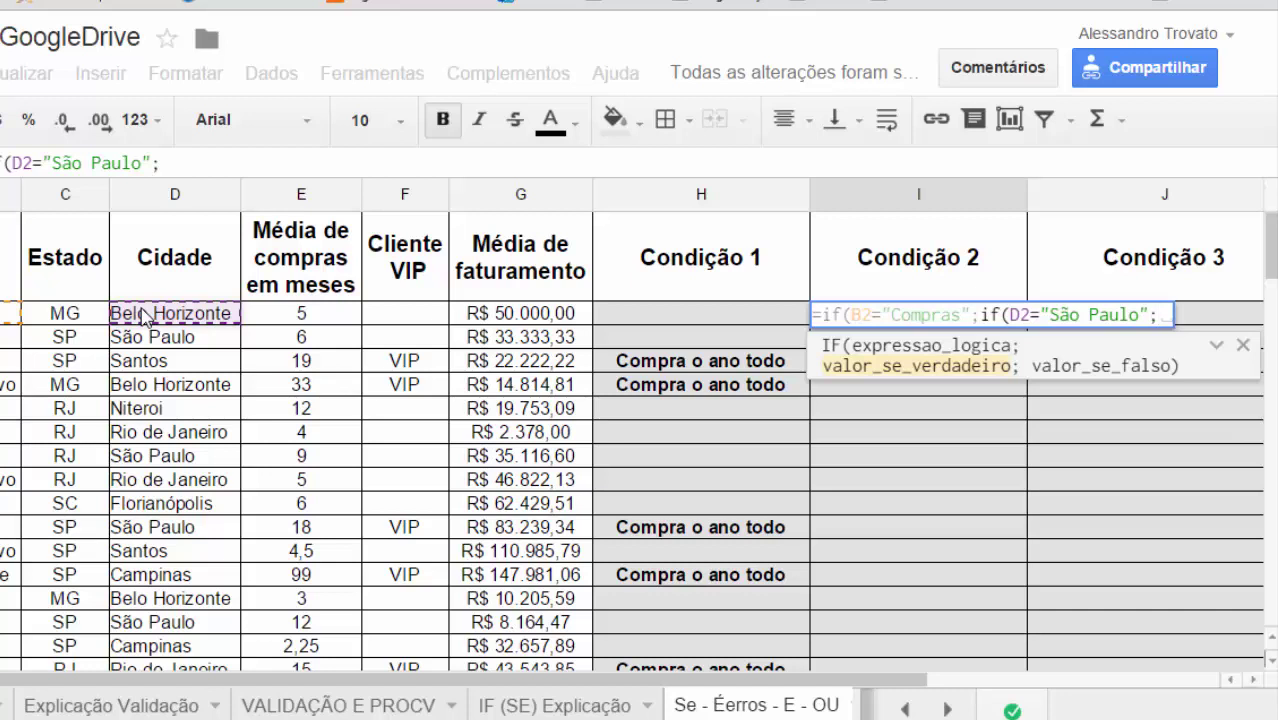
Complete the nested IF in I2 so it returns "Aprovado para o aumento" when true and an empty text "" when false
{"action": "type", "text": "\""}
{"action": "type", "text": "Apro"}
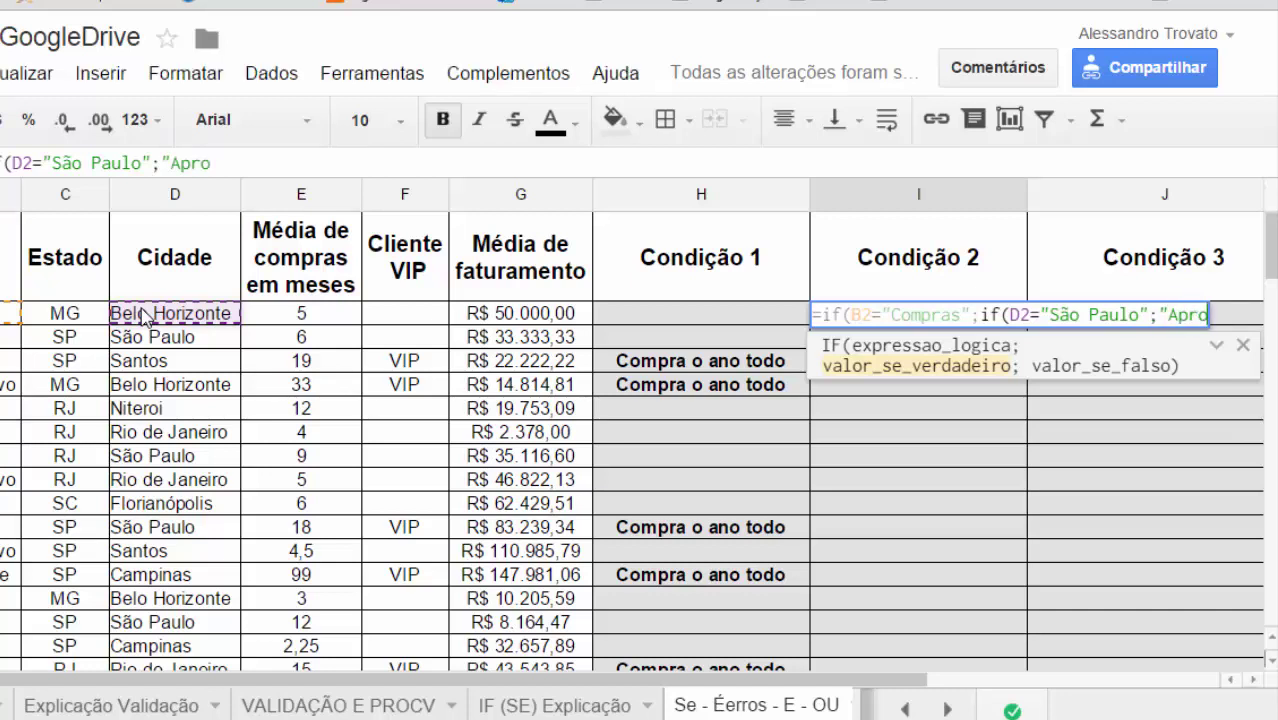
{"action": "type", "text": "vado para o a"}
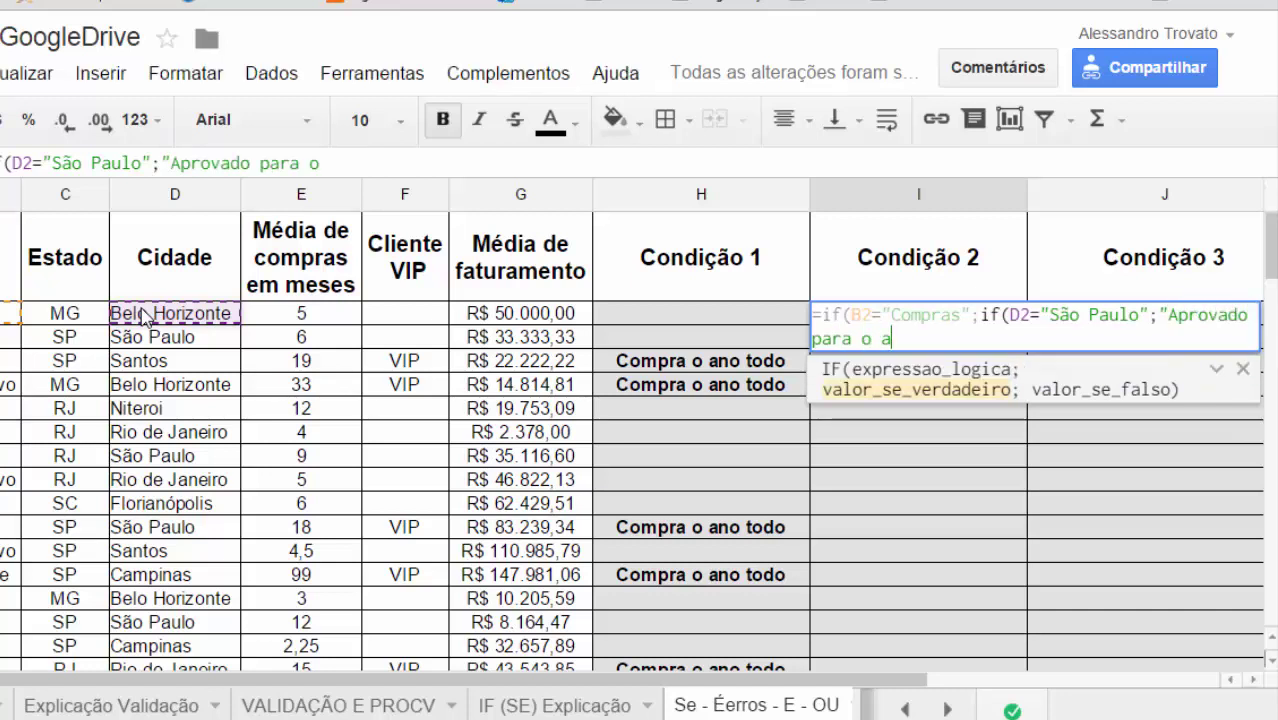
{"action": "type", "text": "umento\""}
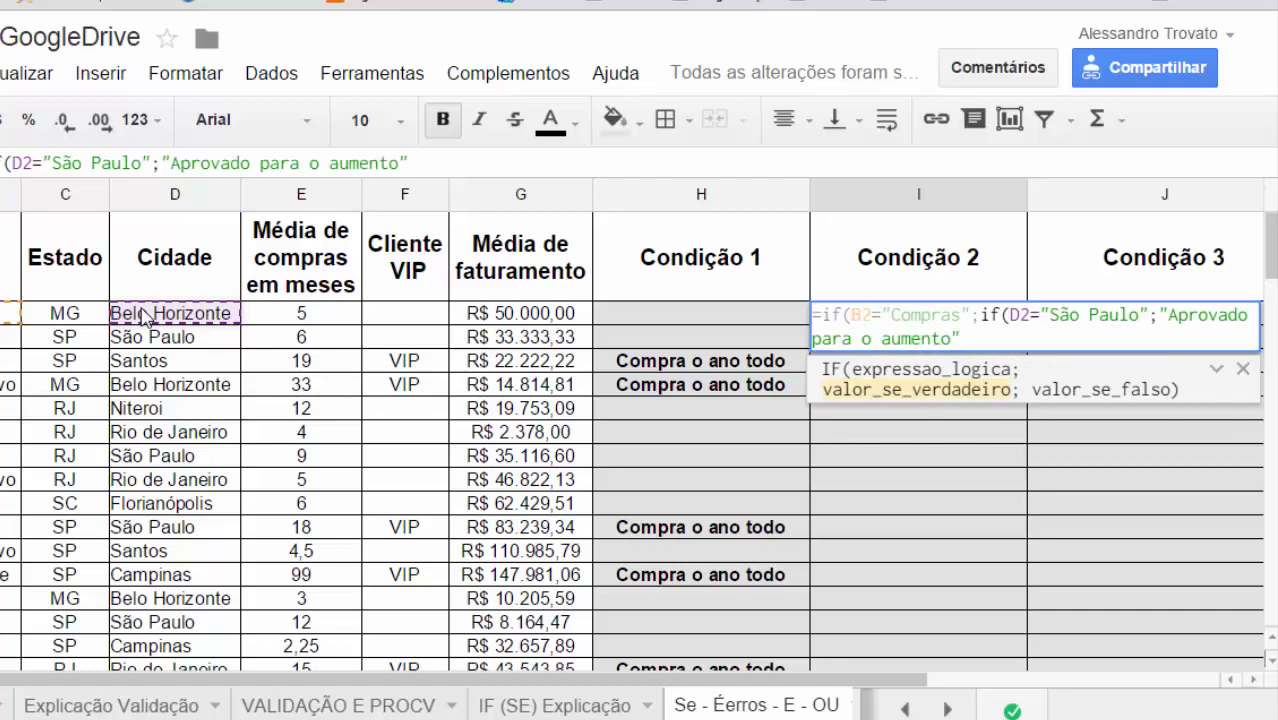
{"action": "type", "text": ";\"\""}
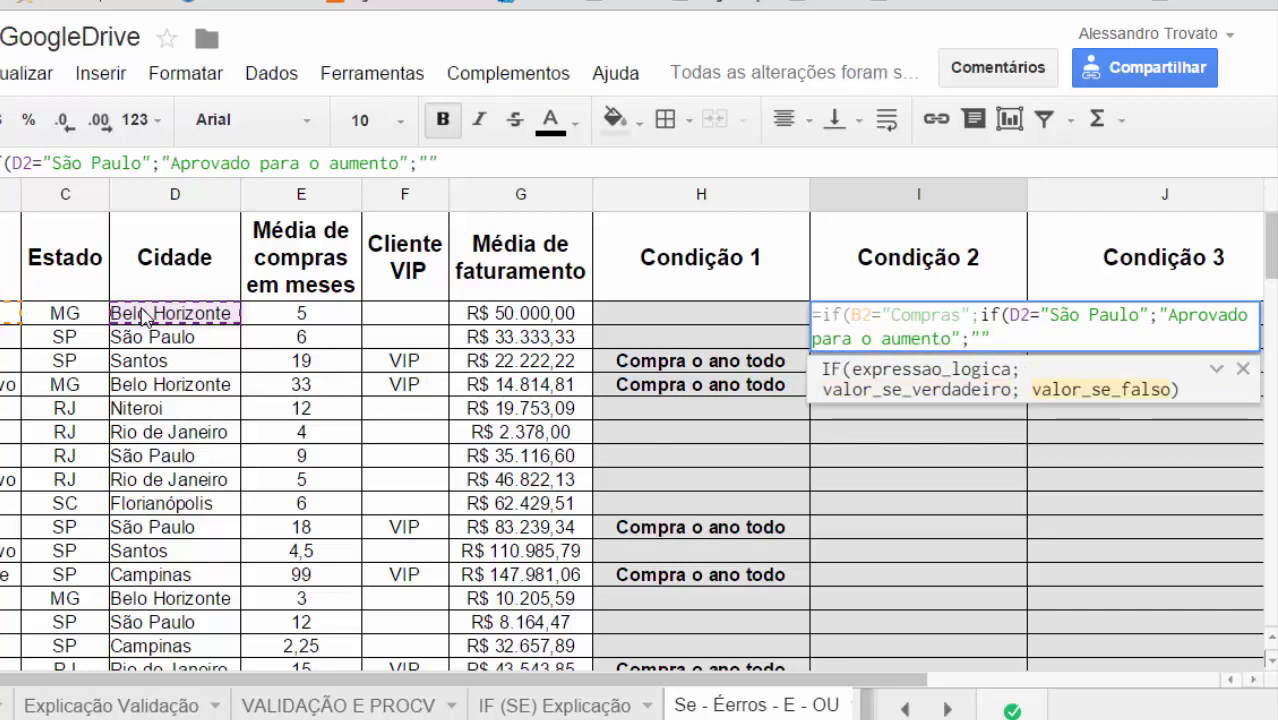
{"action": "type", "text": ")"}
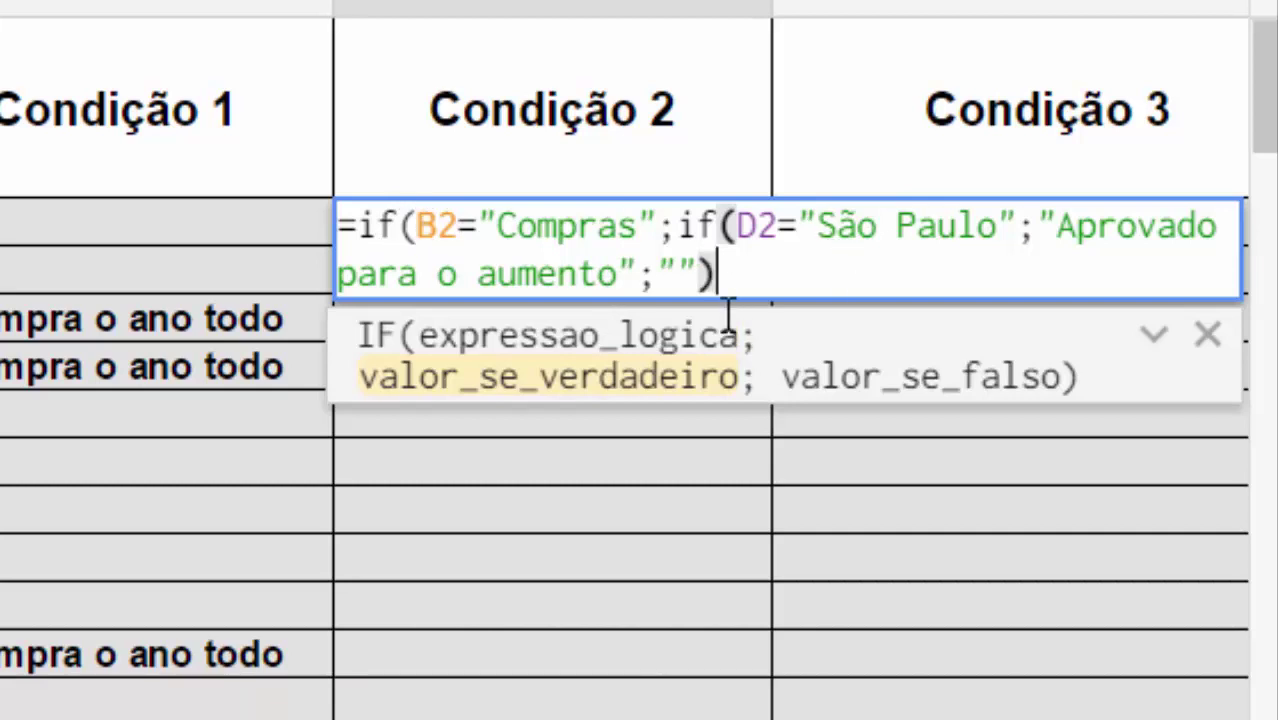
Give the outer IF in I2 an empty text "" as its false value and enter the formula
{"action": "type", "text": ";\"\""}
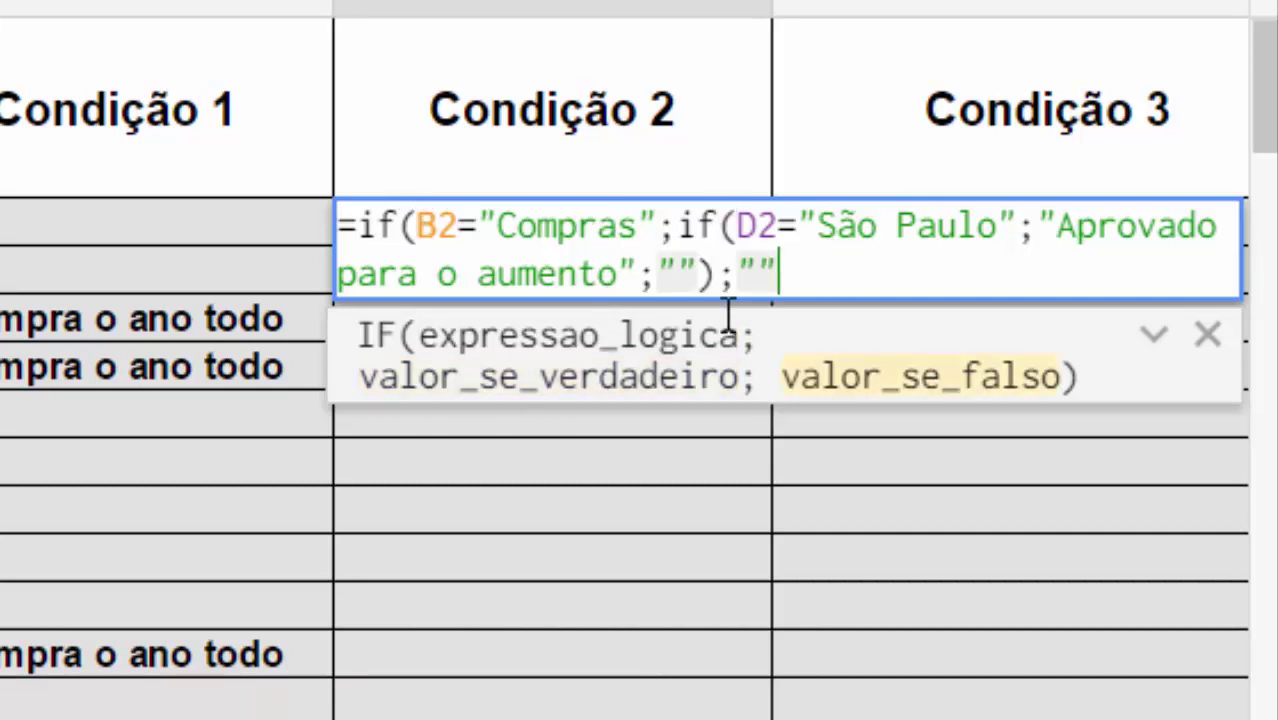
{"action": "type", "text": ")"}
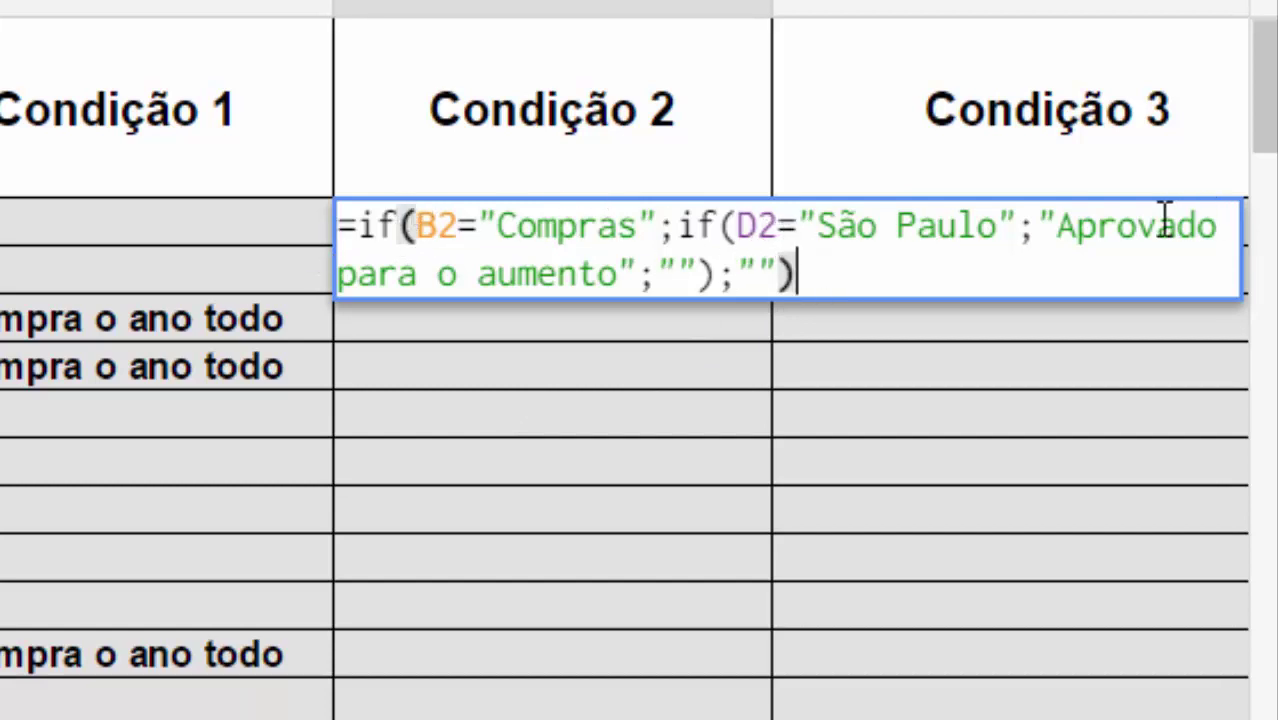
{"action": "key", "text": "Return"}
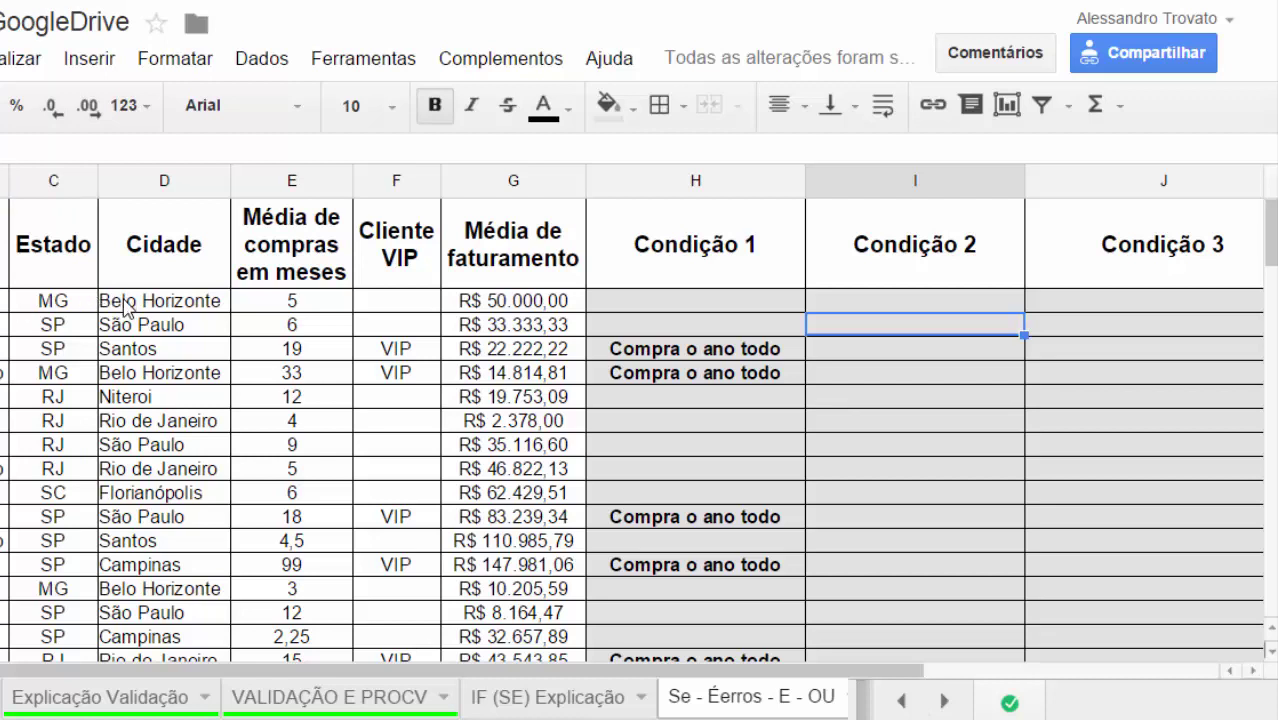
Fill the I2 formula down the Condição 2 column for all the client rows and fit column I's width to its contents
{"action": "left_click", "coordinate": [941, 301]}
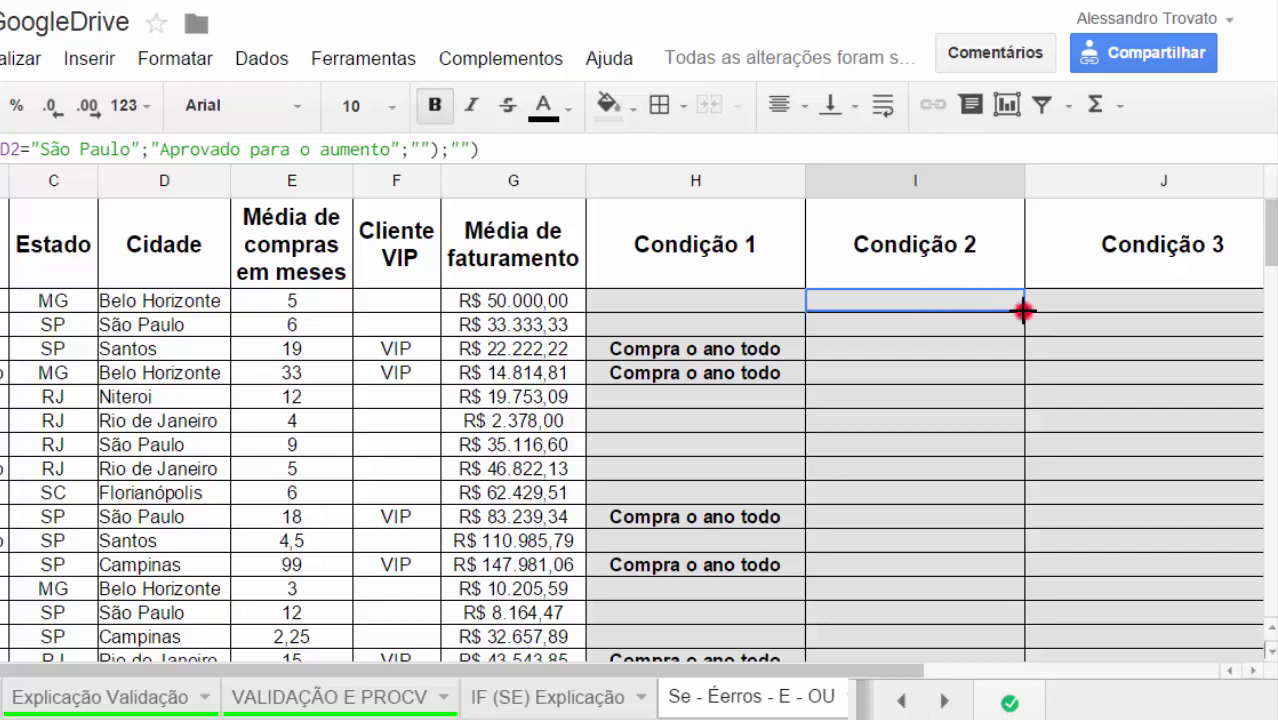
{"action": "double_click", "coordinate": [1023, 311]}
{"action": "scroll", "coordinate": [1000, 480], "scroll_direction": "down", "scroll_amount": 3}
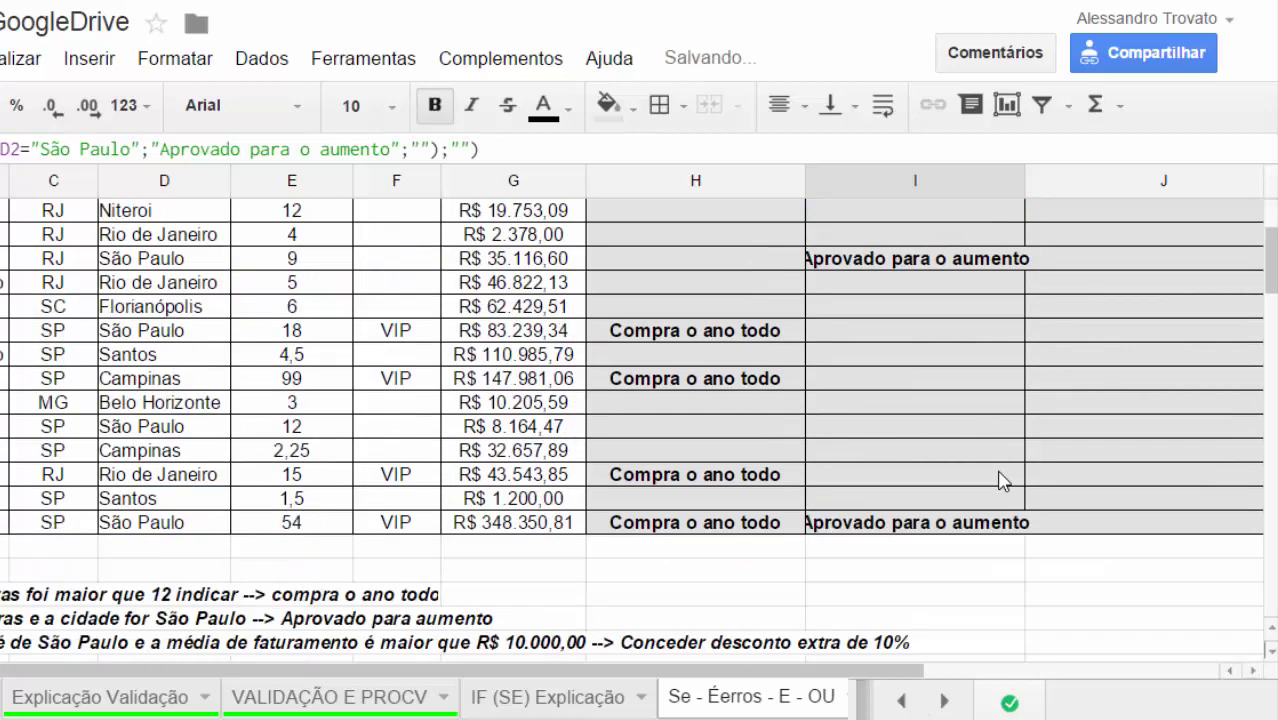
{"action": "scroll", "coordinate": [1003, 480], "scroll_direction": "up", "scroll_amount": 2}
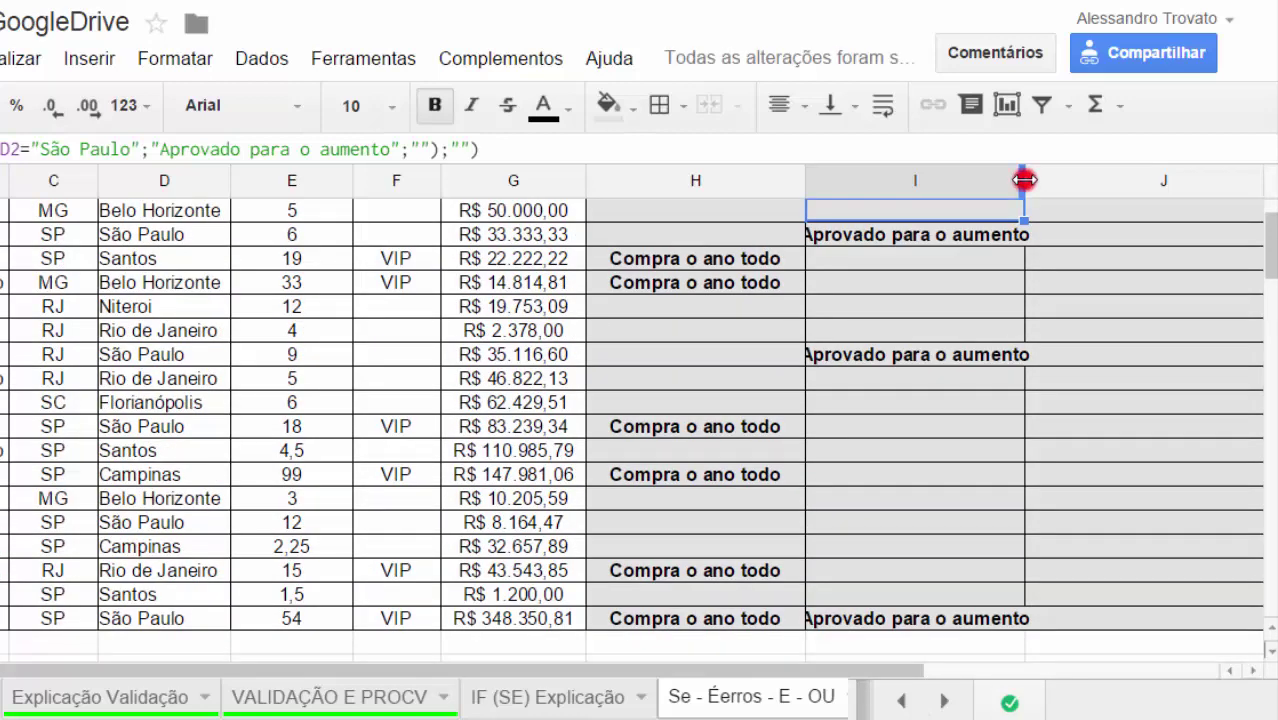
{"action": "double_click", "coordinate": [1023, 179]}
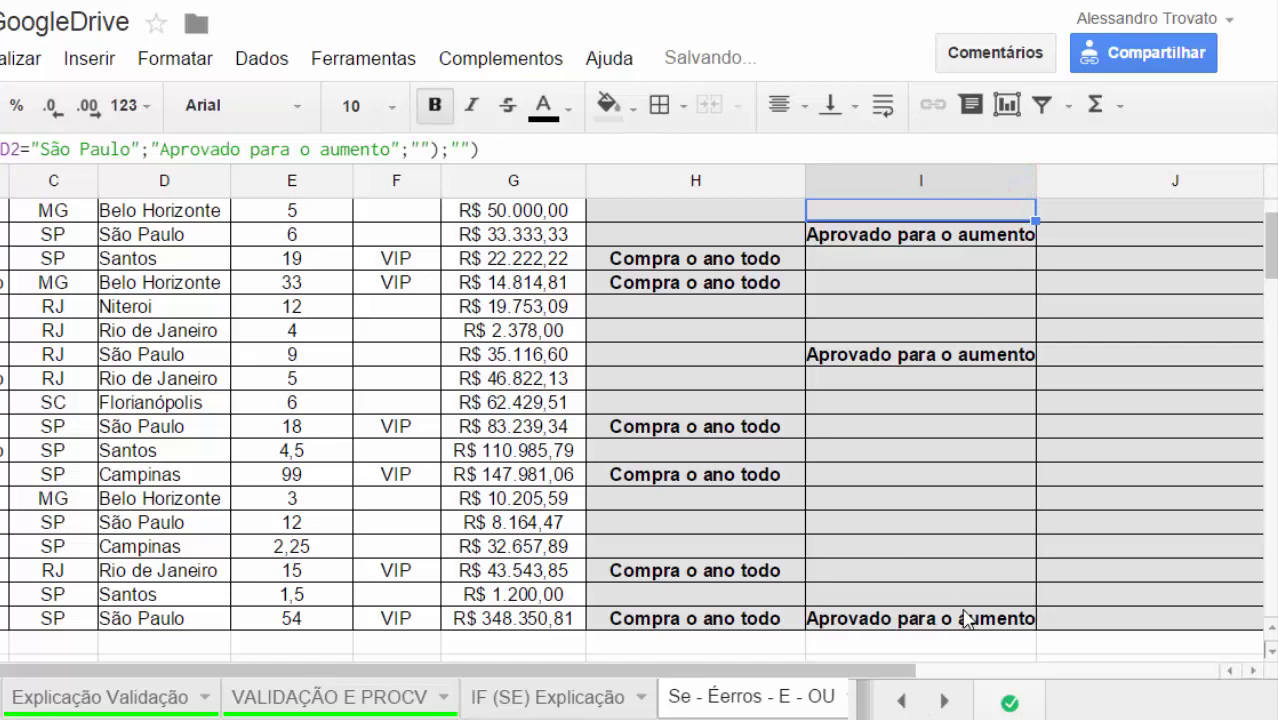
{"action": "left_click", "coordinate": [1247, 671]}
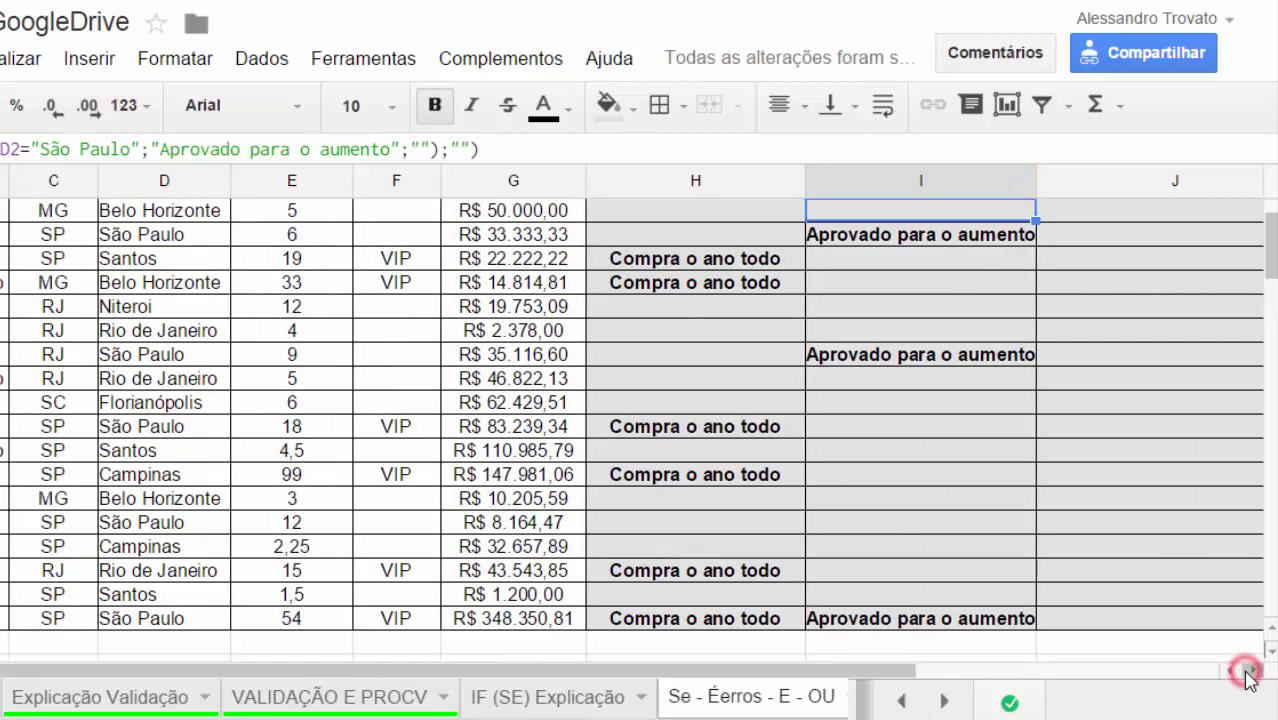
{"action": "scroll", "coordinate": [1141, 571], "scroll_direction": "up", "scroll_amount": 2}
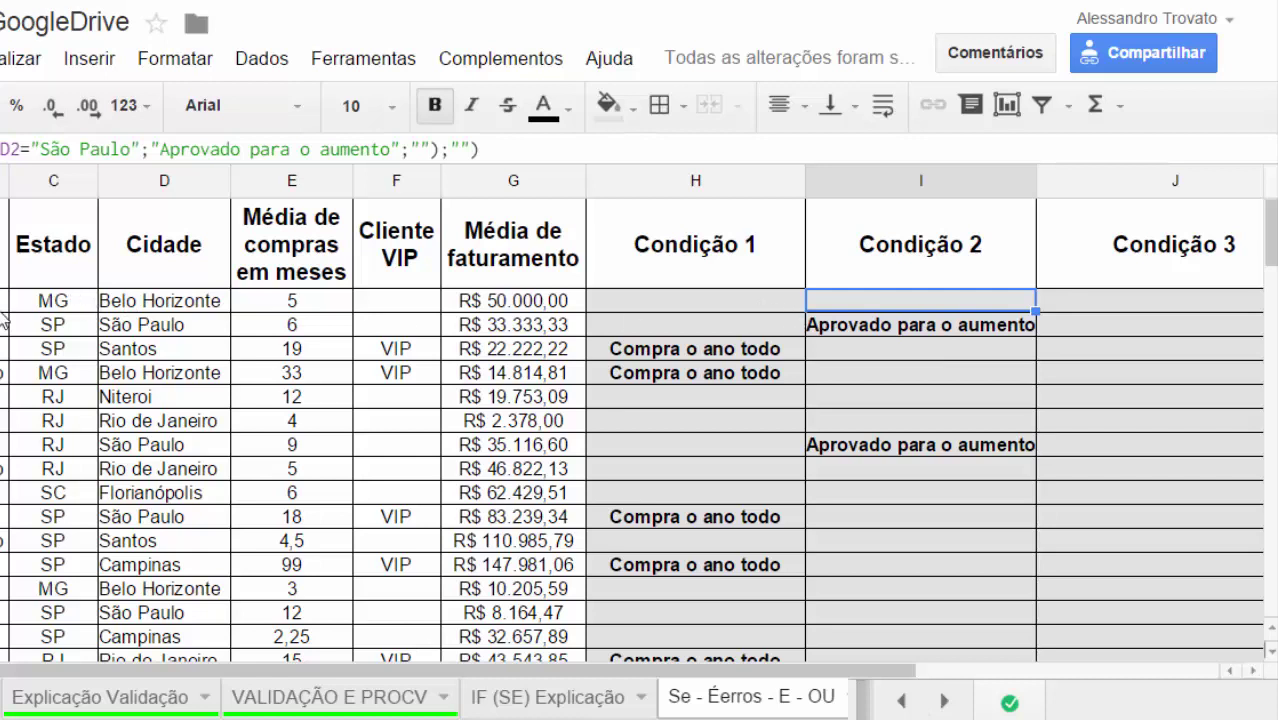
Open the I2 formula and examine its outer "Compras" test and the whole nested IF used as its true value
{"action": "double_click", "coordinate": [932, 310]}
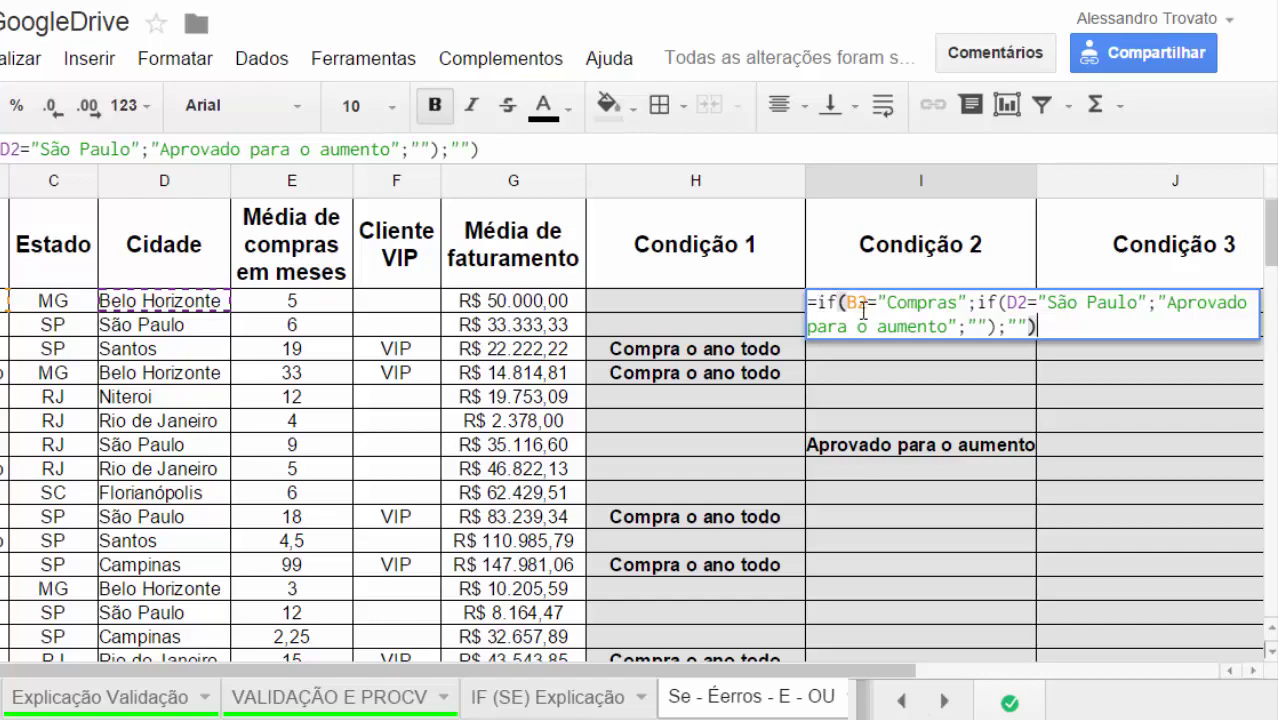
{"action": "left_click_drag", "start_coordinate": [852, 302], "coordinate": [959, 302]}
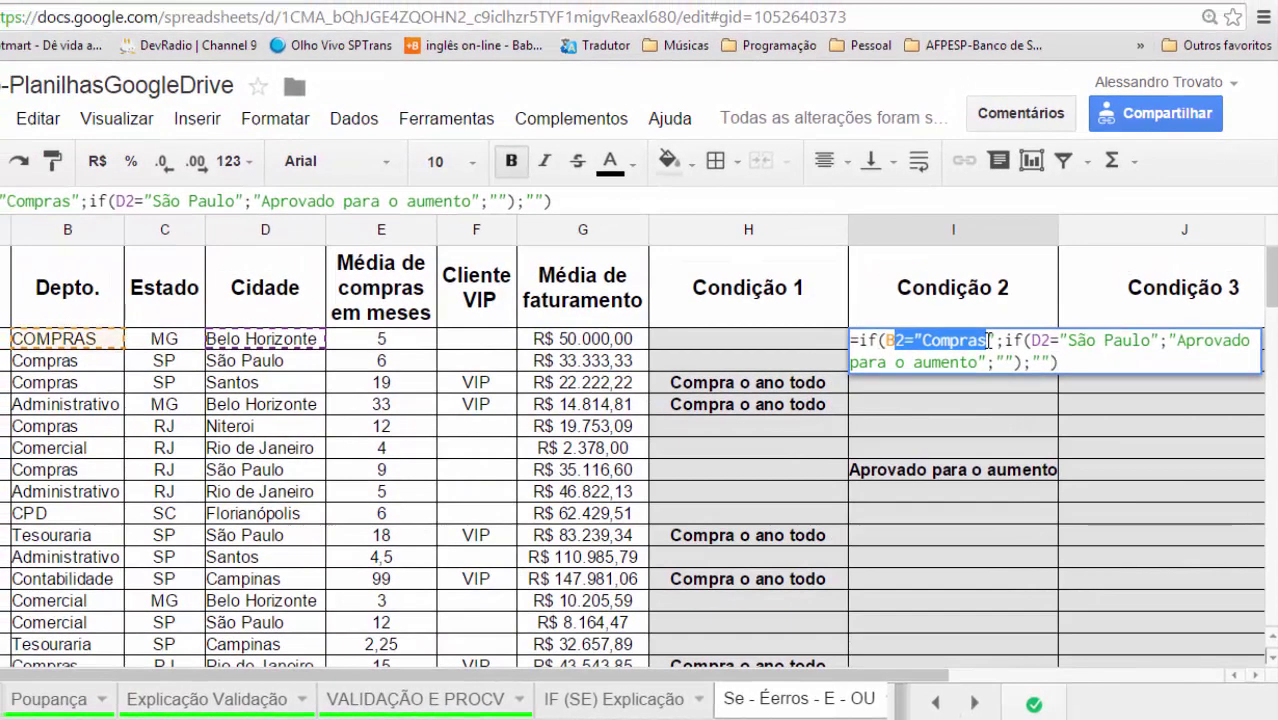
{"action": "left_click", "coordinate": [961, 341]}
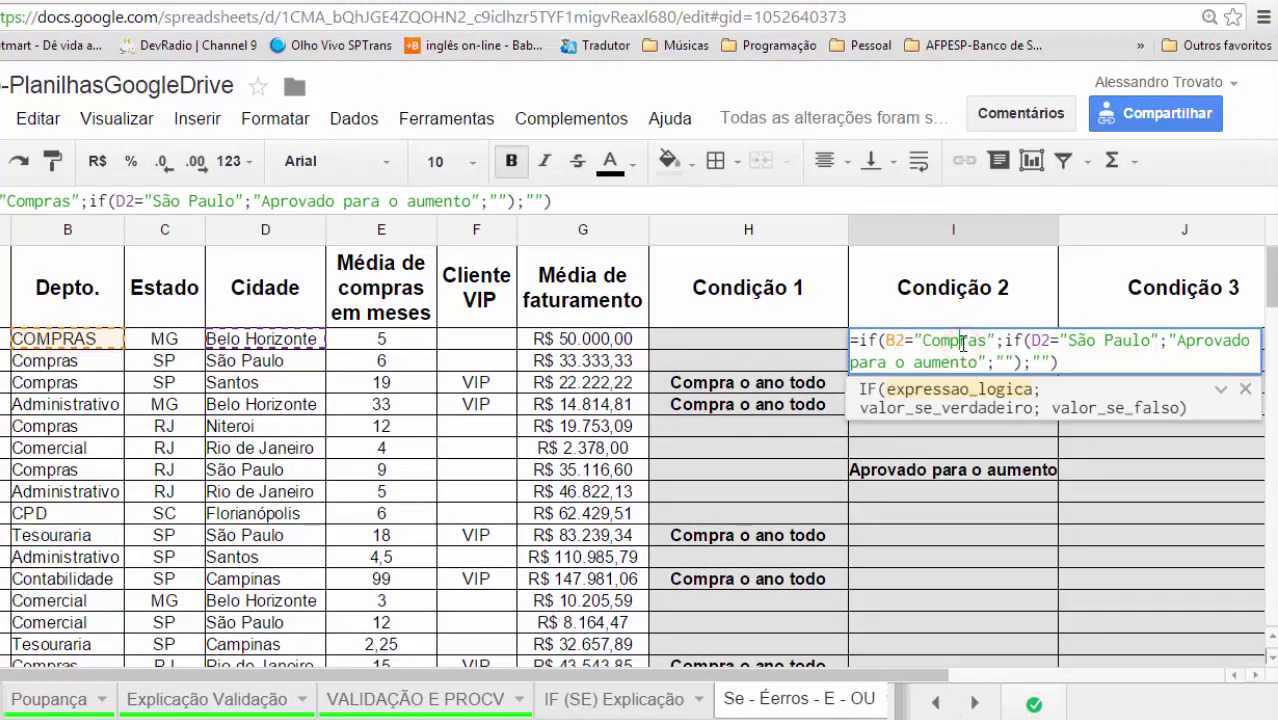
{"action": "double_click", "coordinate": [961, 341]}
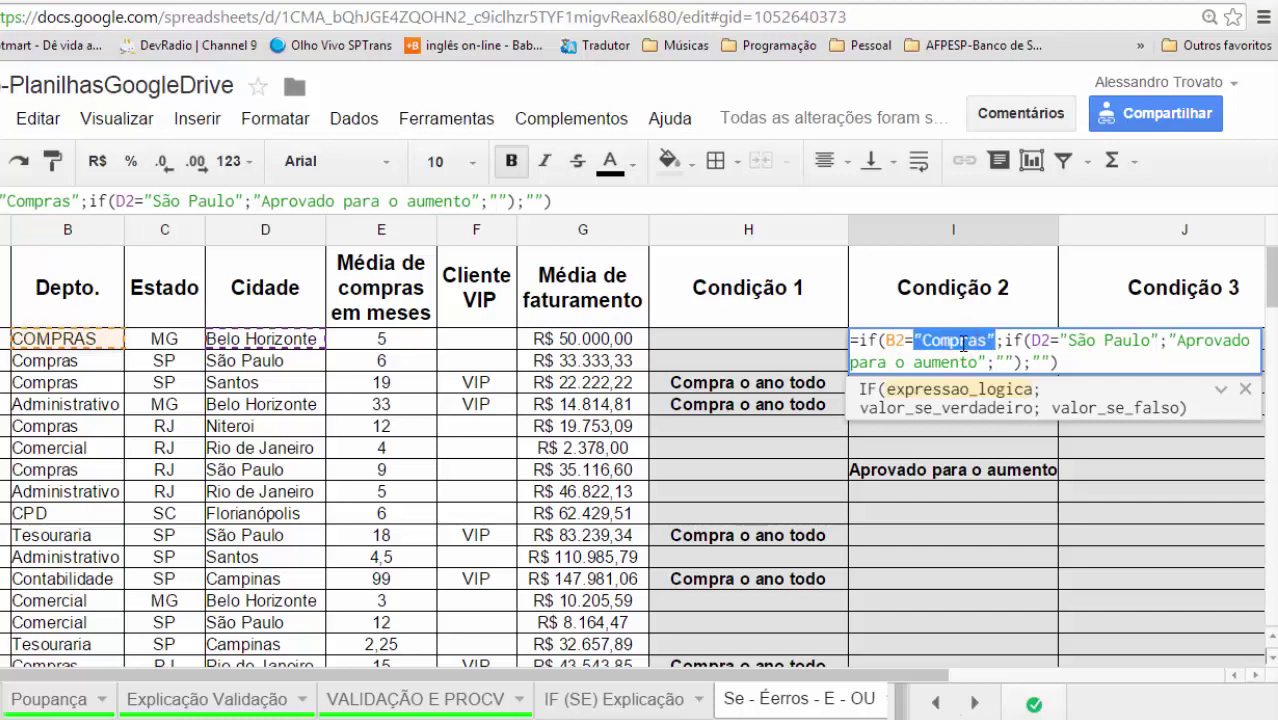
{"action": "left_click", "coordinate": [1012, 340]}
{"action": "double_click", "coordinate": [1012, 340]}
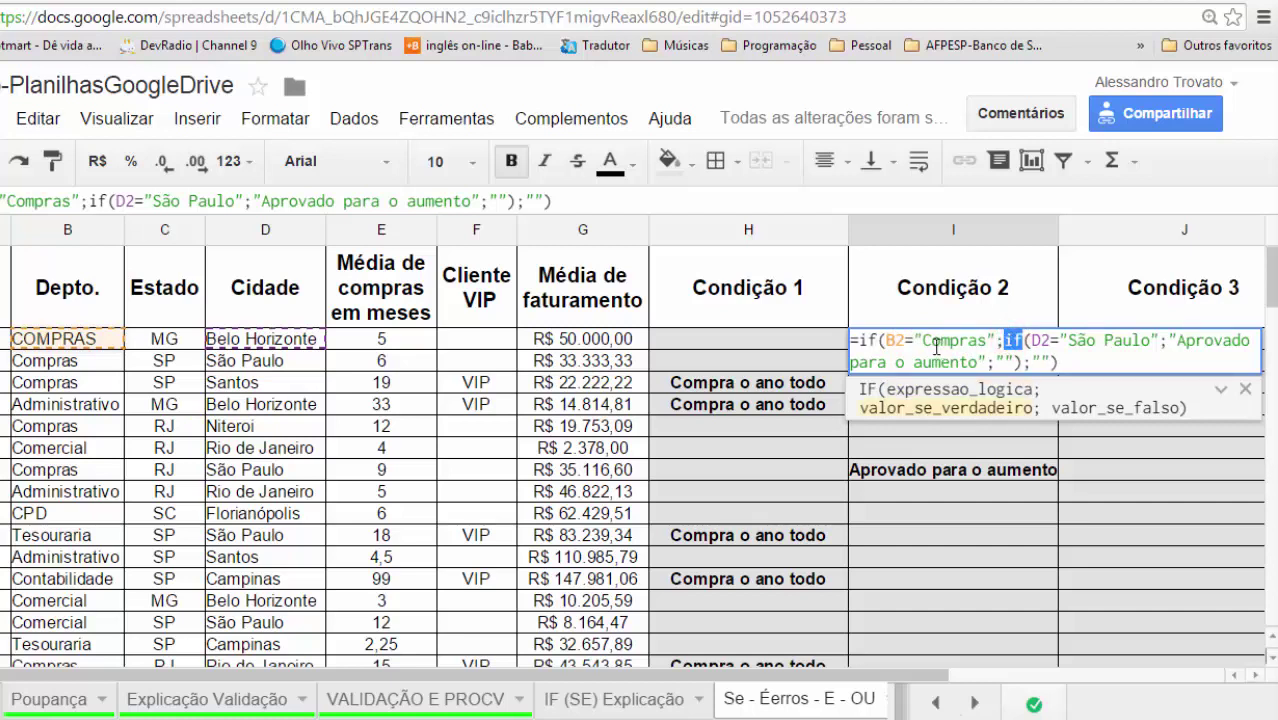
{"action": "left_click", "coordinate": [934, 343]}
{"action": "double_click", "coordinate": [934, 343]}
{"action": "left_click", "coordinate": [1015, 338]}
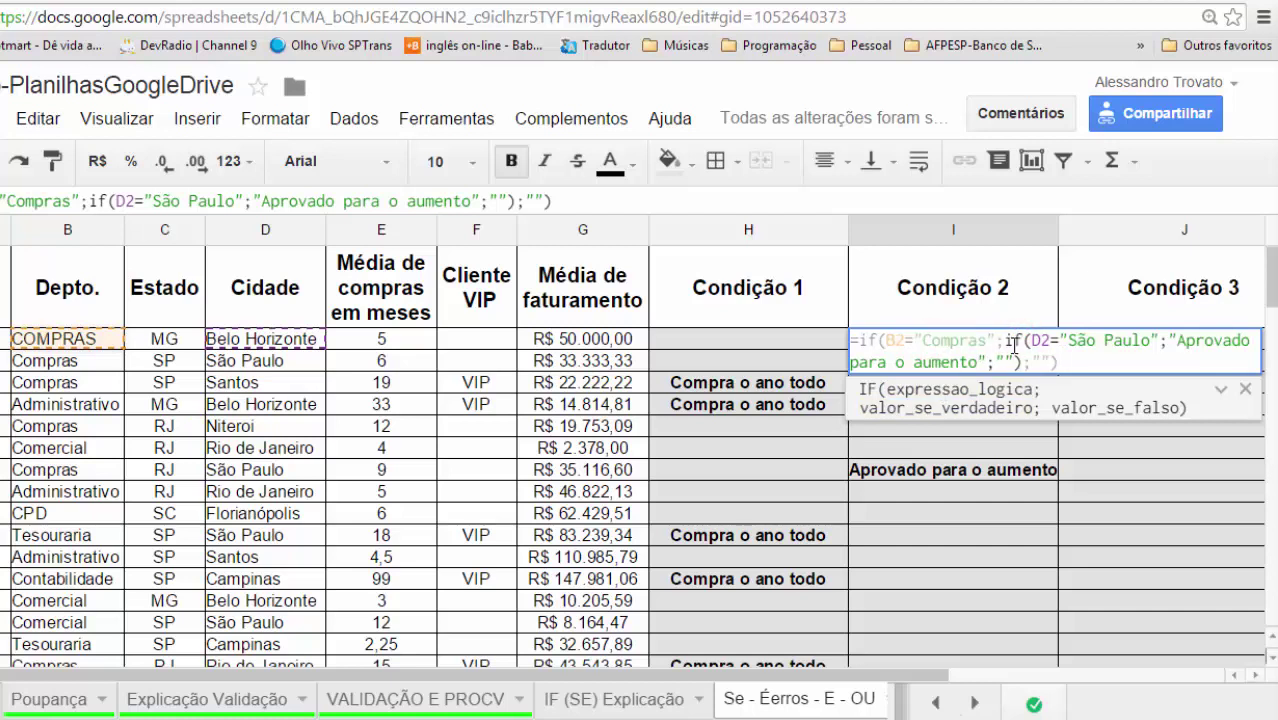
{"action": "left_click_drag", "start_coordinate": [1005, 340], "coordinate": [1022, 362]}
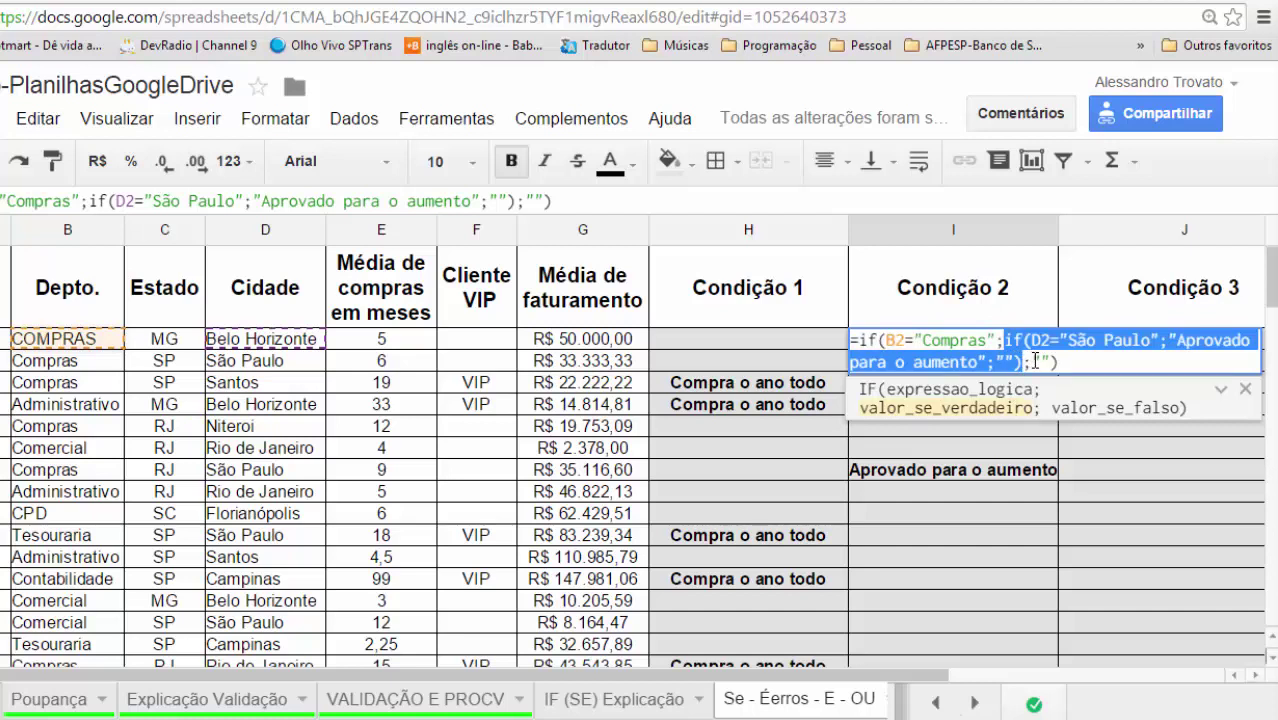
Set the false value of the outer IF in I2 to "Não é Compras"
{"action": "left_click", "coordinate": [1044, 362]}
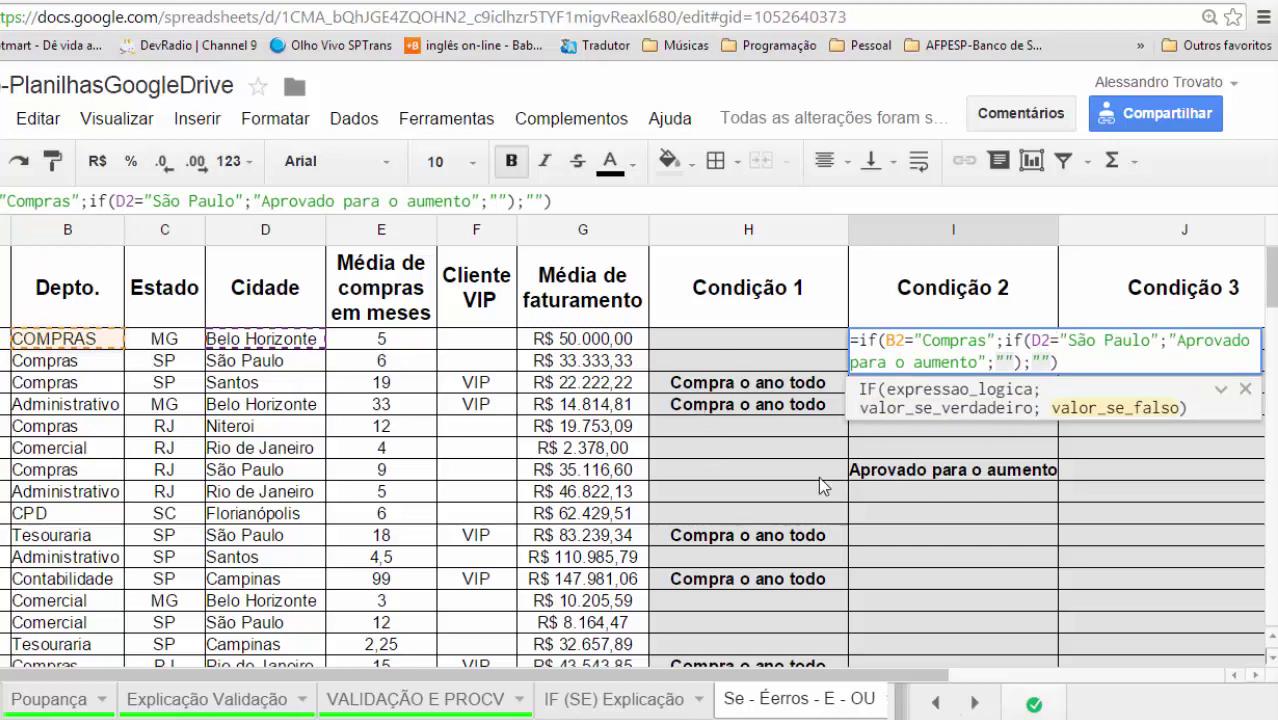
{"action": "type", "text": "Não é "}
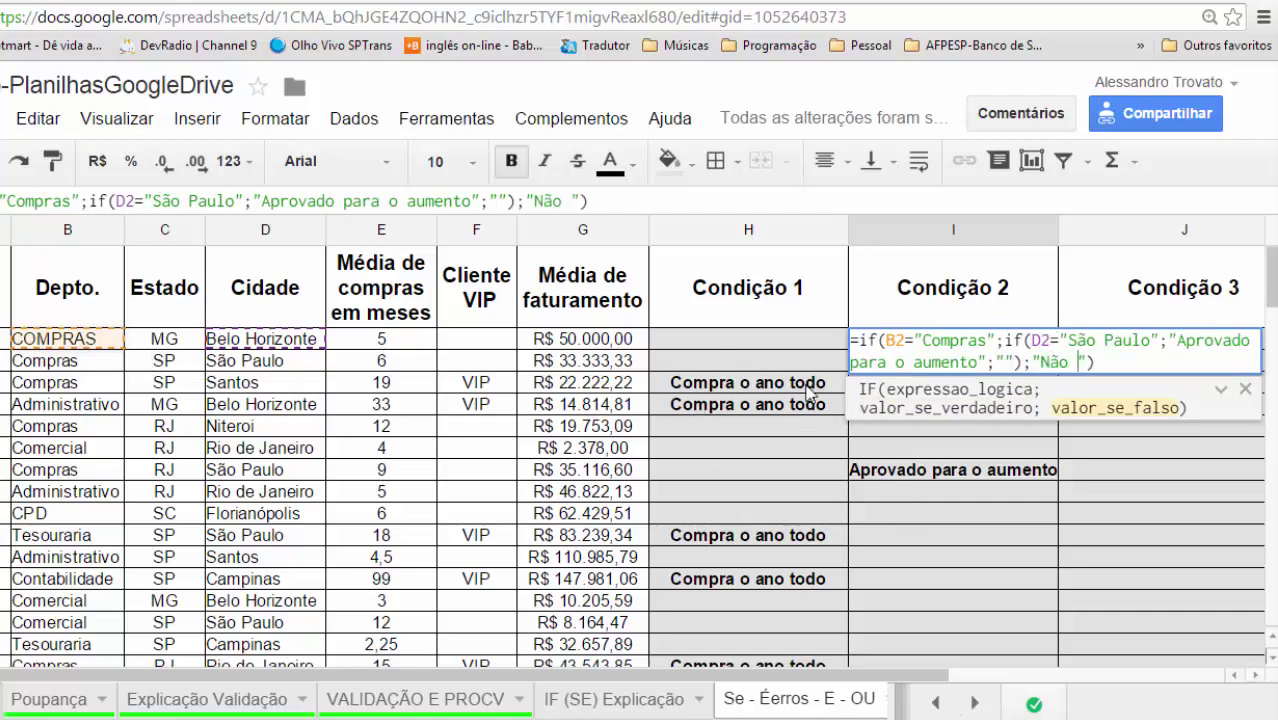
{"action": "type", "text": "Compras"}
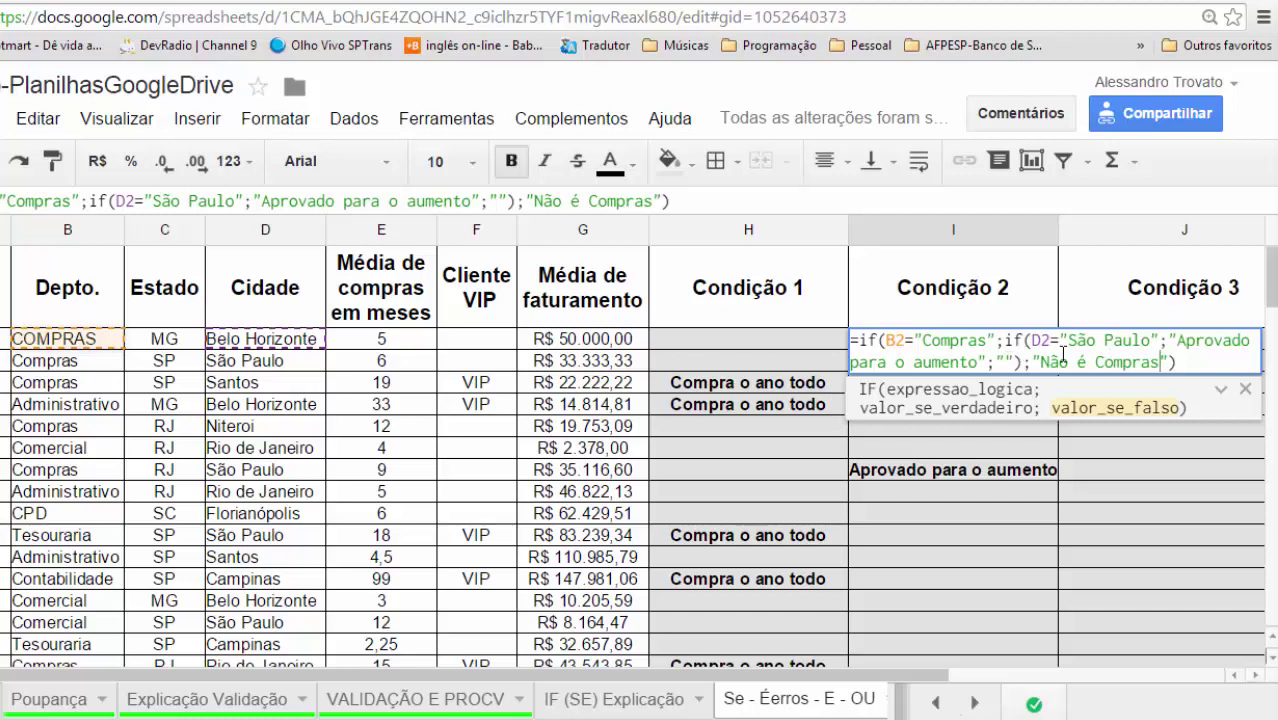
Set the false value of the nested "São Paulo" IF in I2 to "Não é SP" and enter the formula
{"action": "left_click_drag", "start_coordinate": [1068, 340], "coordinate": [1143, 340]}
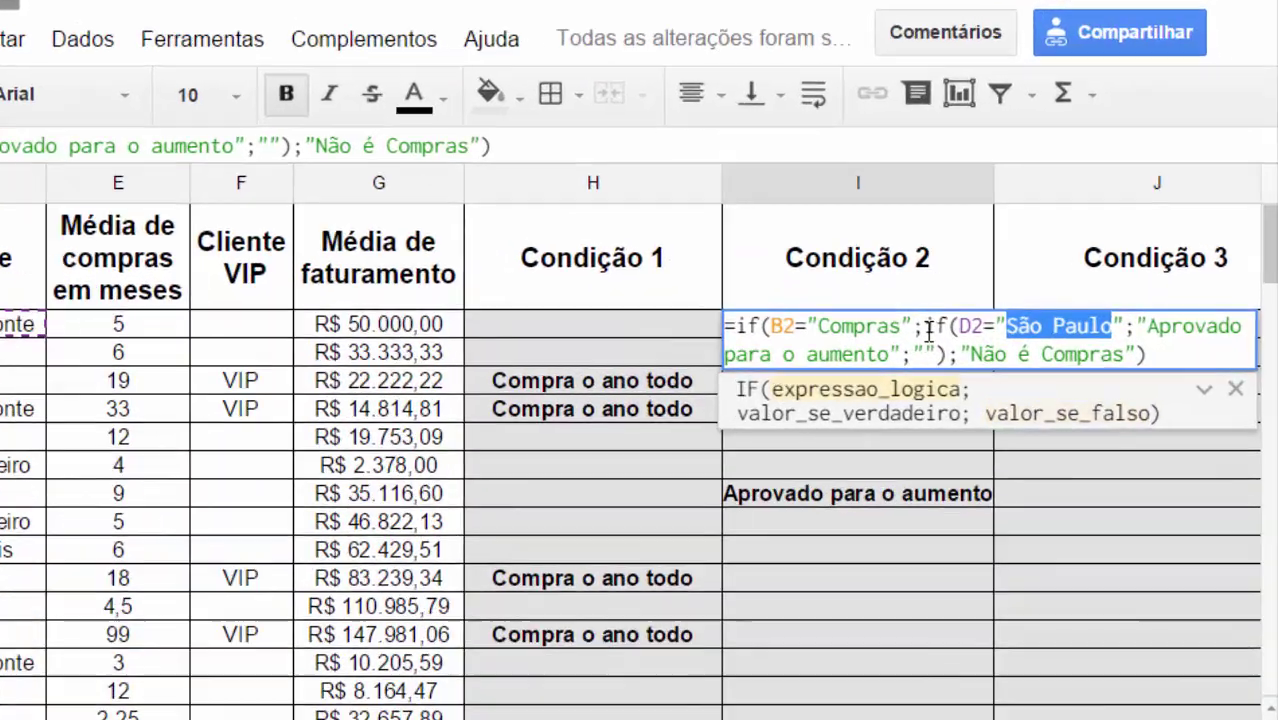
{"action": "left_click_drag", "start_coordinate": [997, 362], "coordinate": [1011, 360]}
{"action": "left_click", "coordinate": [704, 332]}
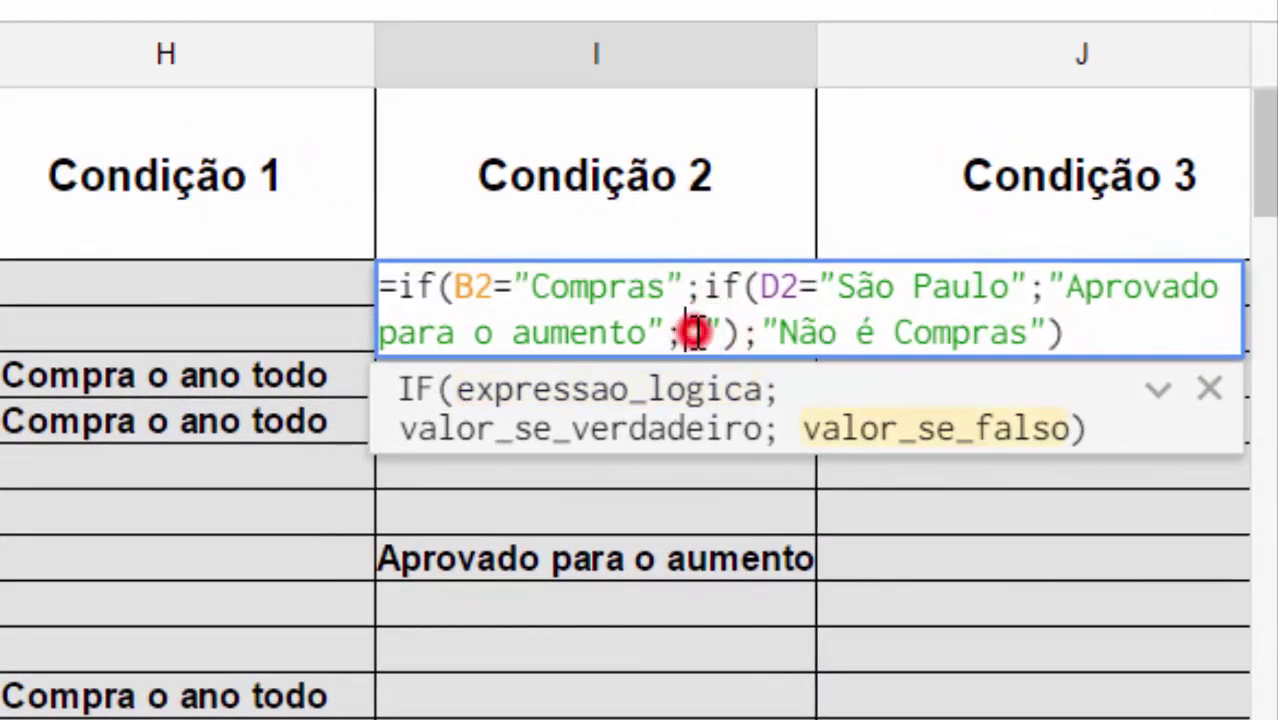
{"action": "type", "text": "Não é S"}
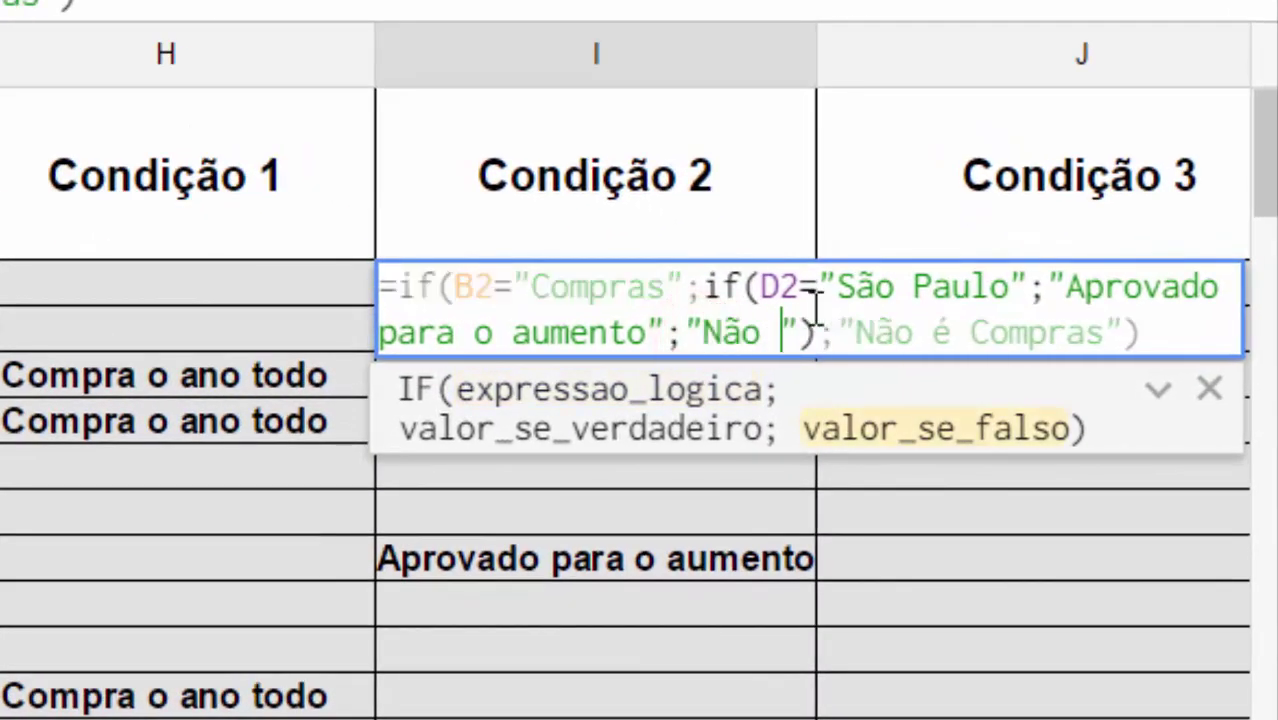
{"action": "type", "text": "P"}
{"action": "key", "text": "Return"}
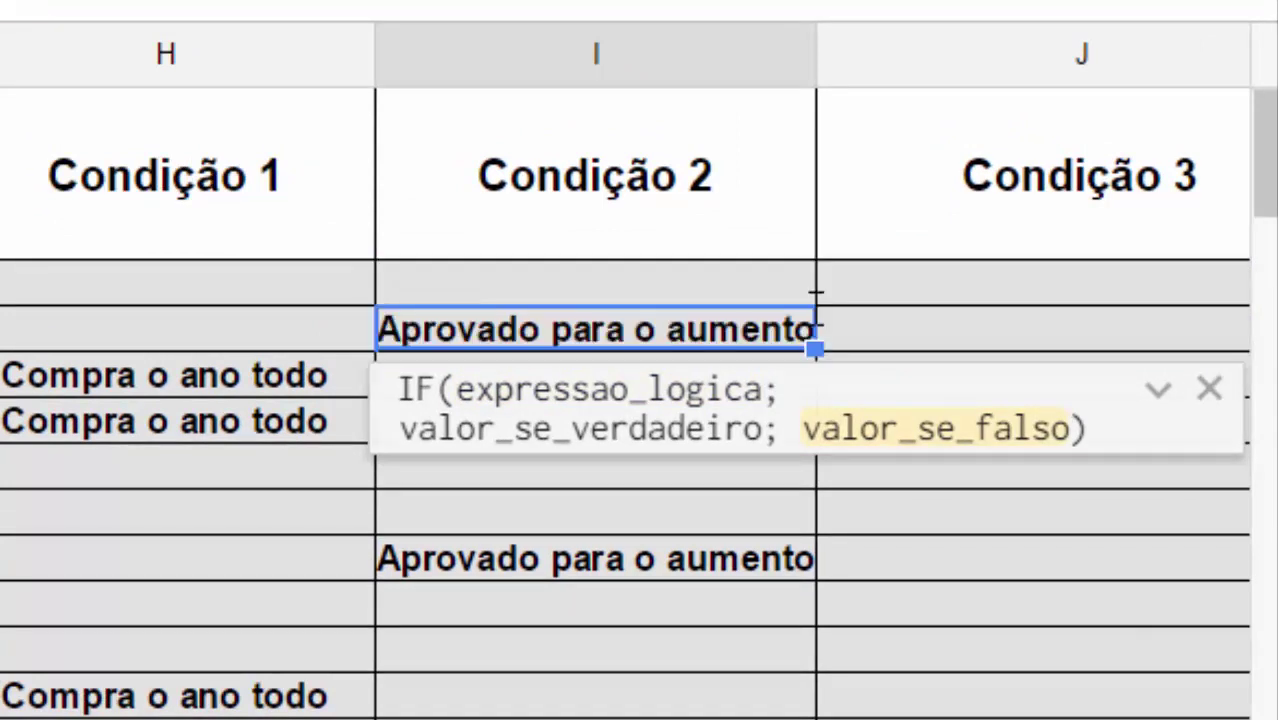
Copy the revised I2 formula down the Condição 2 column to the last client row
{"action": "left_click", "coordinate": [734, 287]}
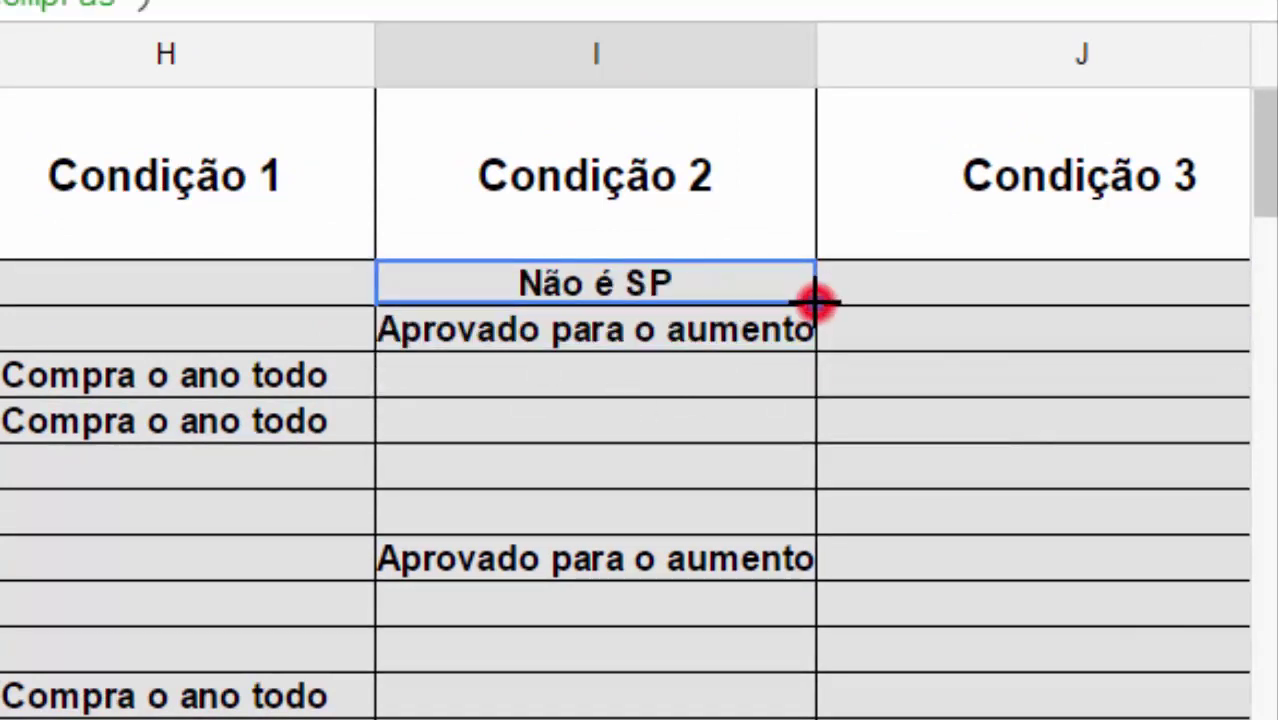
{"action": "left_click_drag", "start_coordinate": [813, 300], "coordinate": [844, 690]}
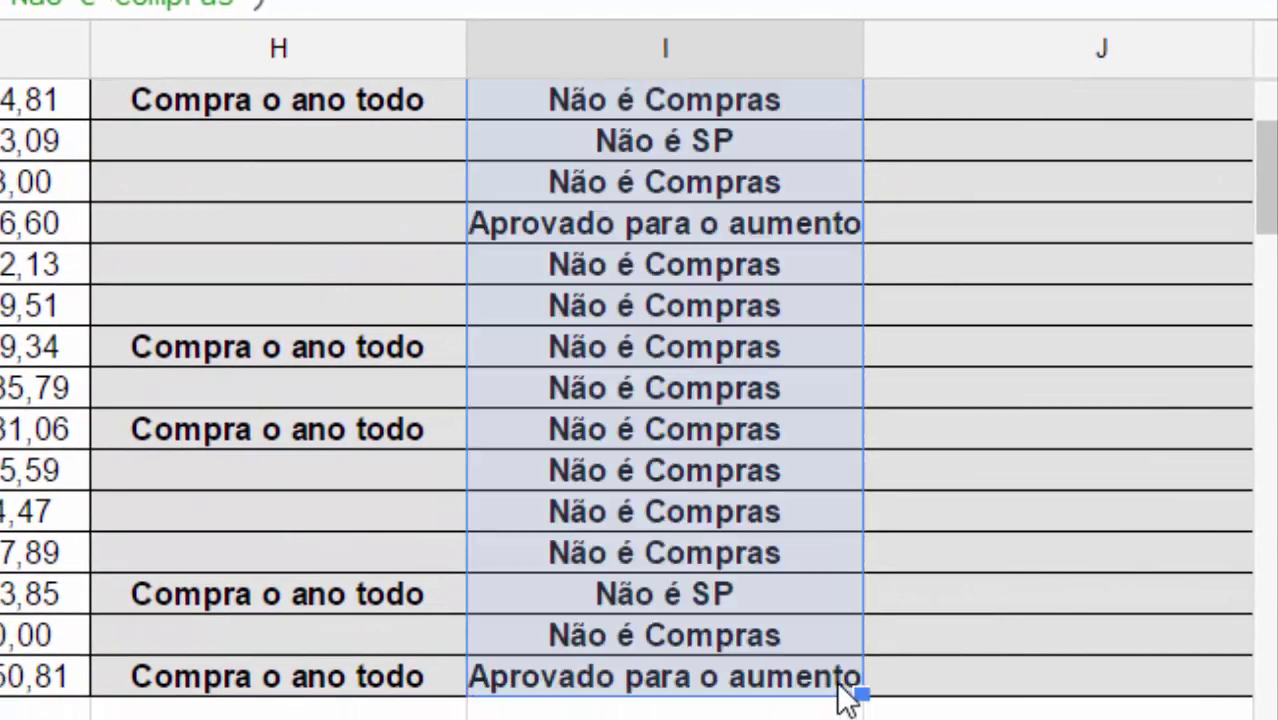
{"action": "scroll", "coordinate": [701, 359], "scroll_direction": "up", "scroll_amount": 3}
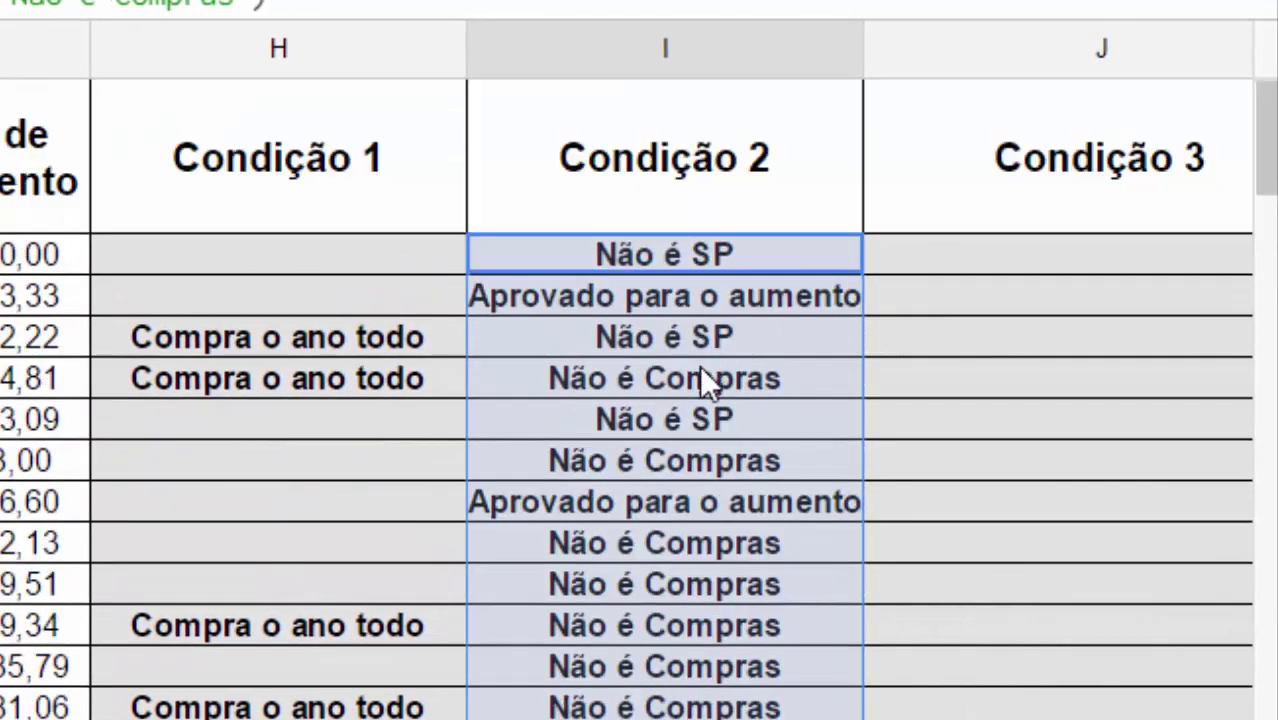
Review the Condição 2 results from the first to the last client row
{"action": "left_click", "coordinate": [700, 360]}
{"action": "left_click", "coordinate": [662, 260]}
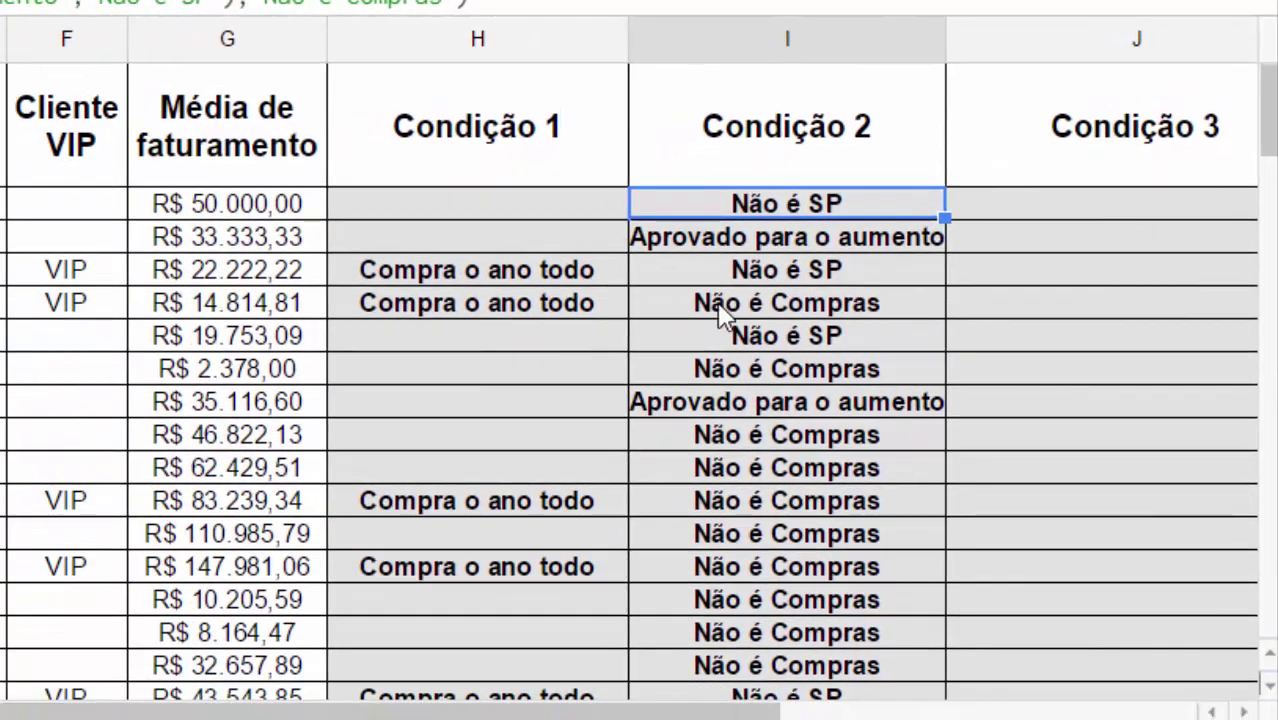
{"action": "left_click", "coordinate": [719, 306]}
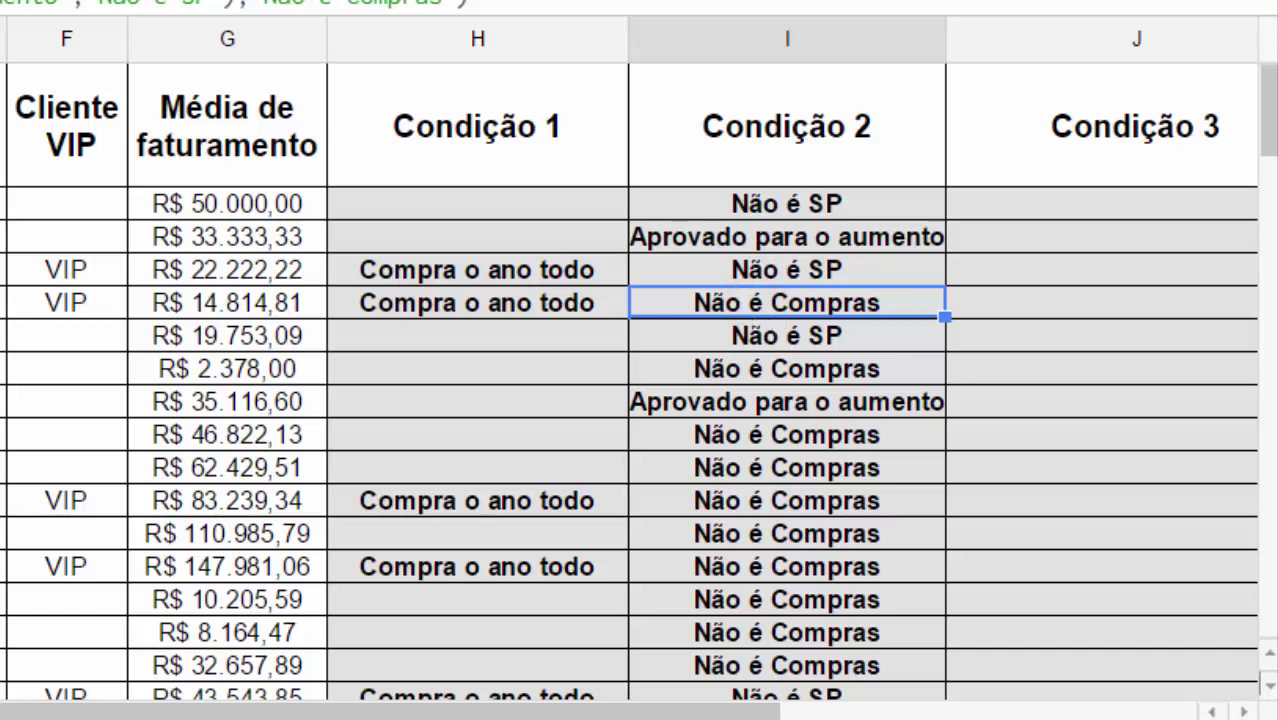
{"action": "scroll", "coordinate": [913, 514], "scroll_direction": "down", "scroll_amount": 2}
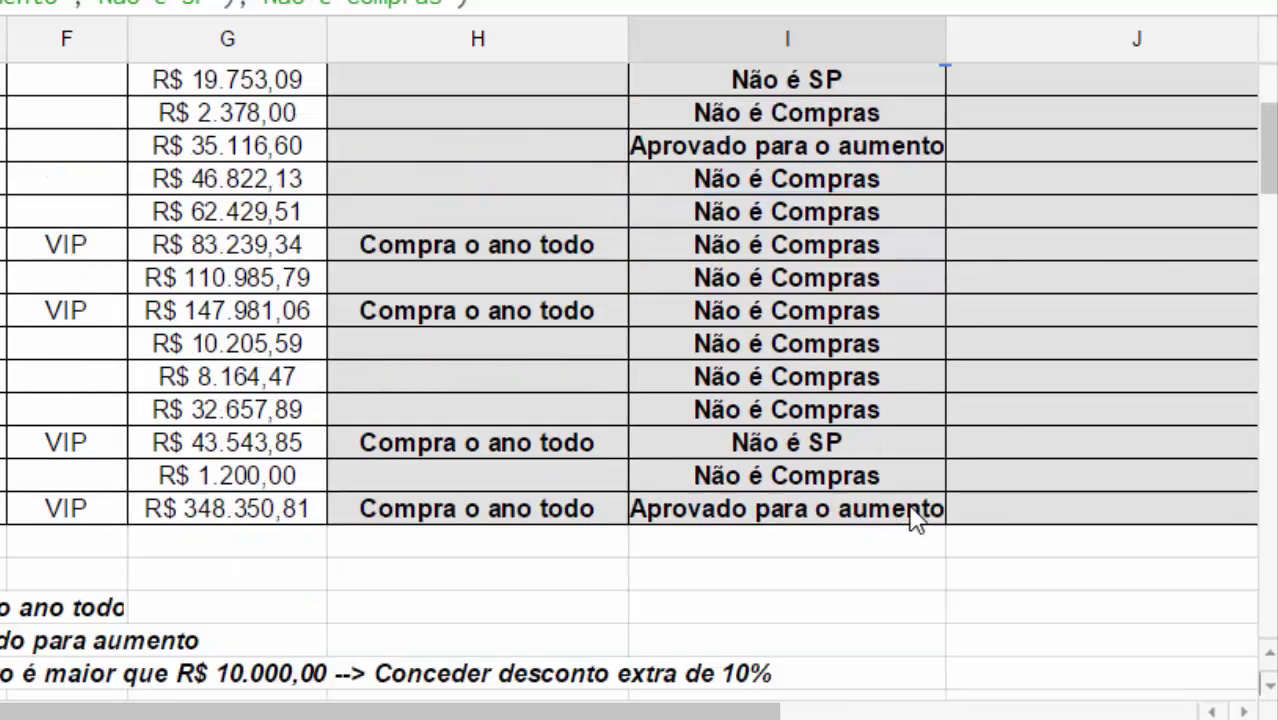
{"action": "scroll", "coordinate": [910, 505], "scroll_direction": "up", "scroll_amount": 2}
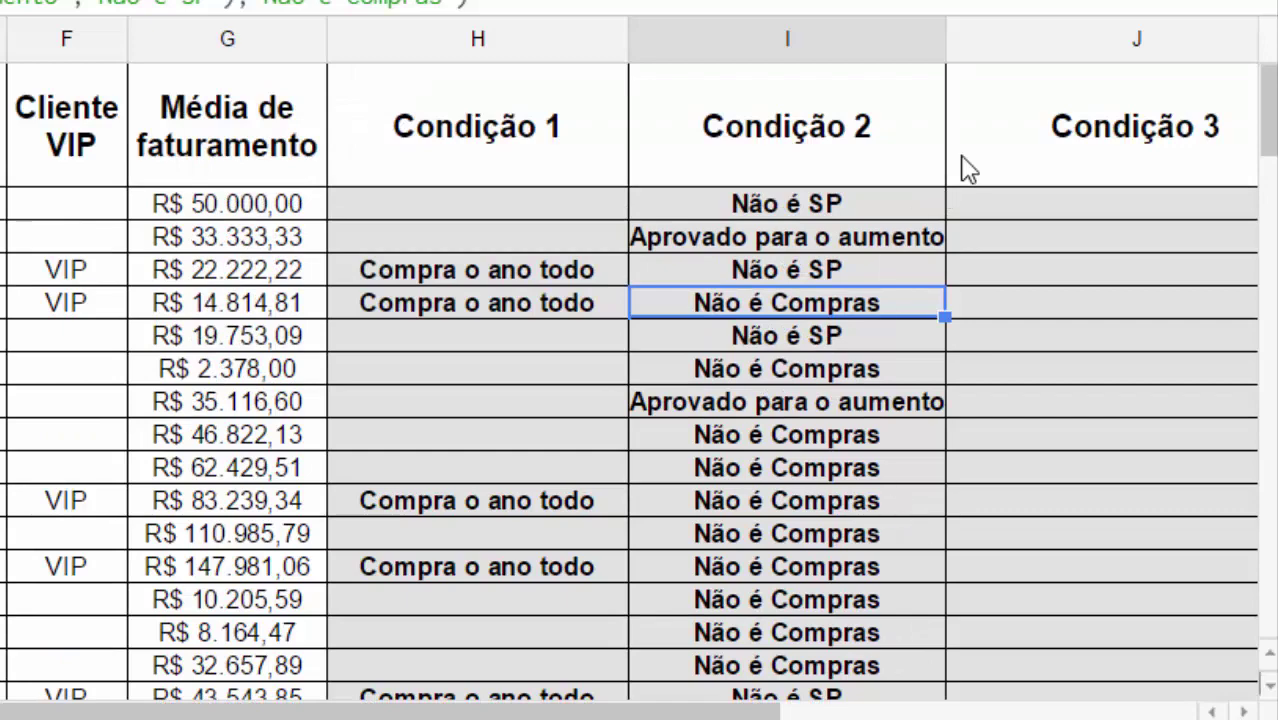
Widen column I so the Condição 2 texts have space on both sides
{"action": "left_click_drag", "start_coordinate": [946, 38], "coordinate": [978, 36]}
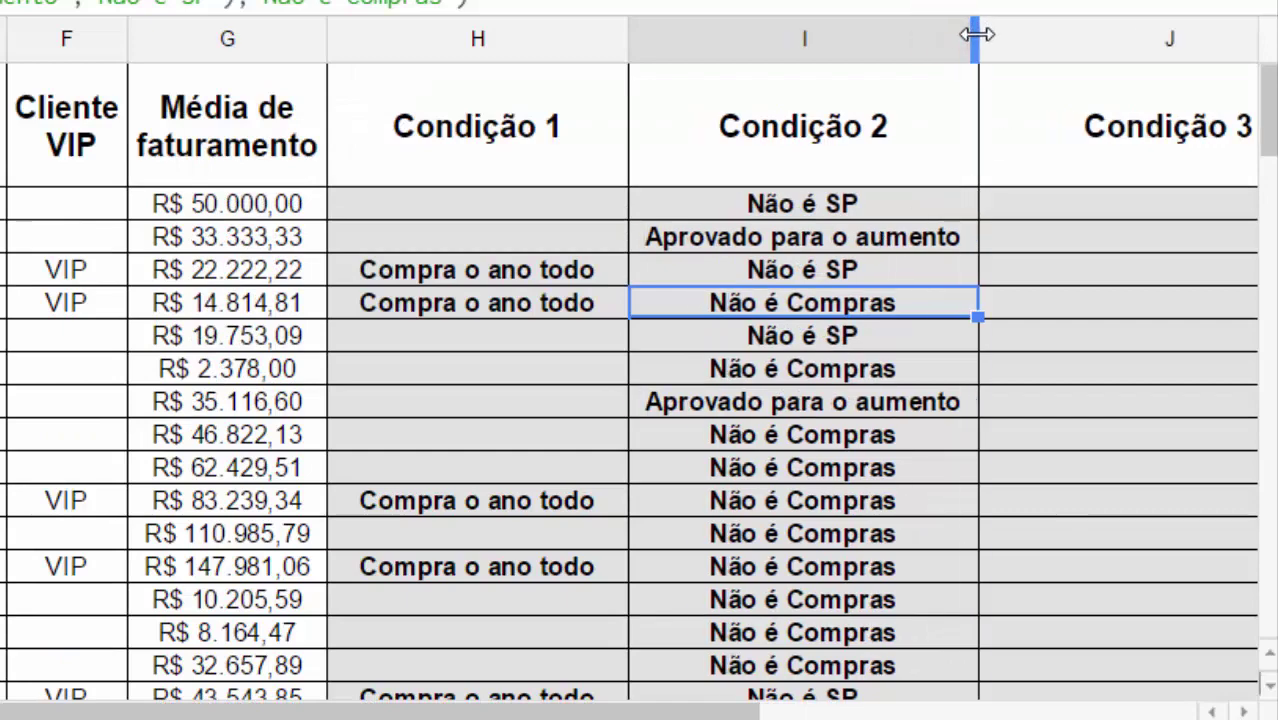
{"action": "left_click", "coordinate": [1243, 711]}
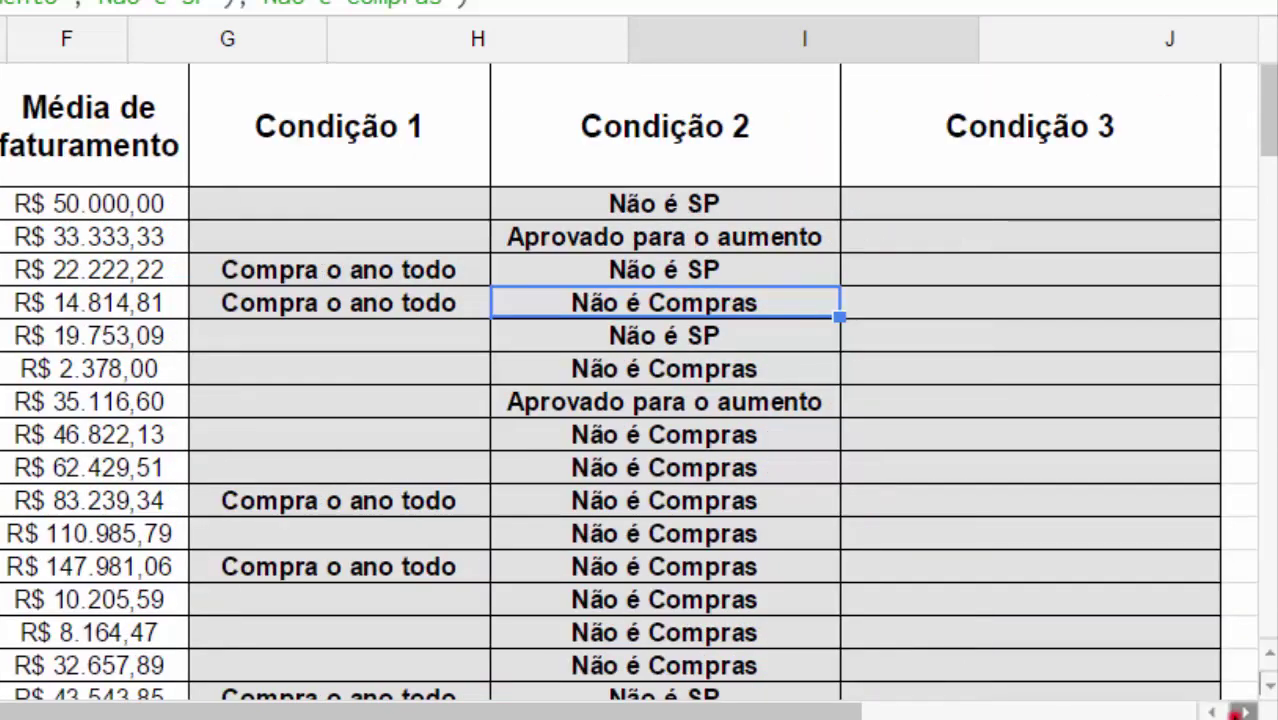
{"action": "left_click", "coordinate": [1211, 711]}
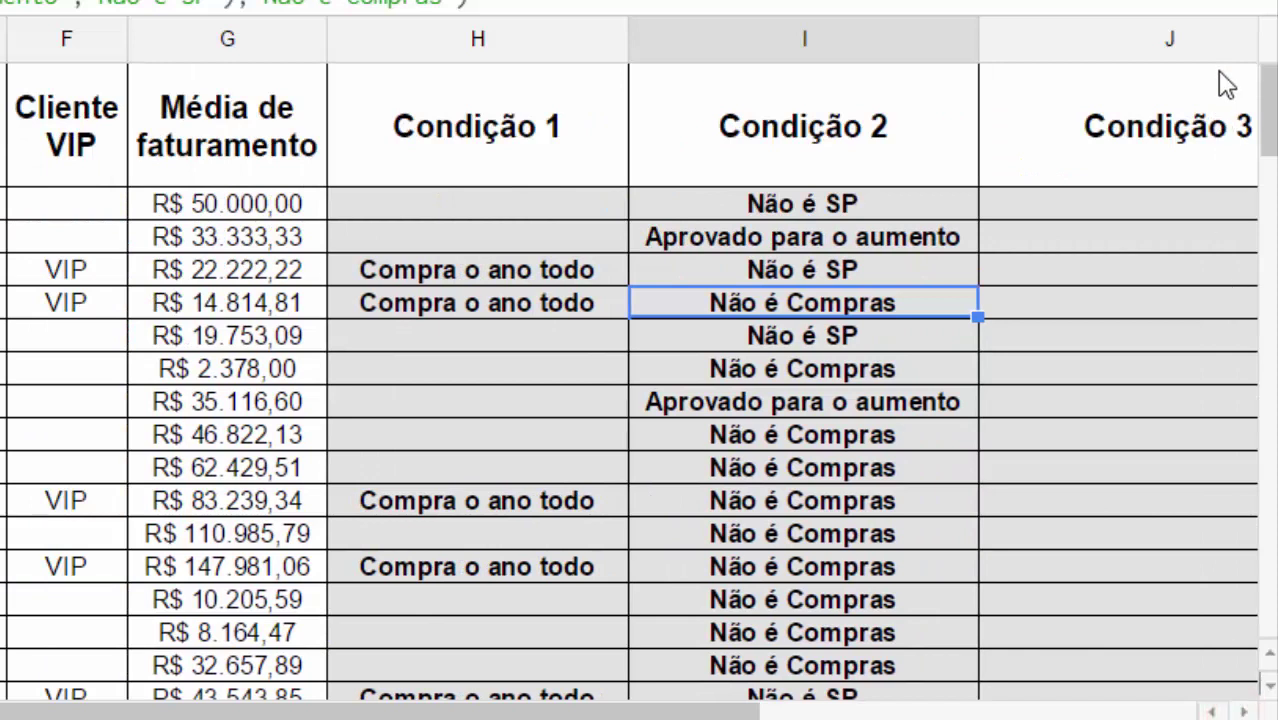
Insert one empty column directly after the Condição 3 column
{"action": "right_click", "coordinate": [1078, 46]}
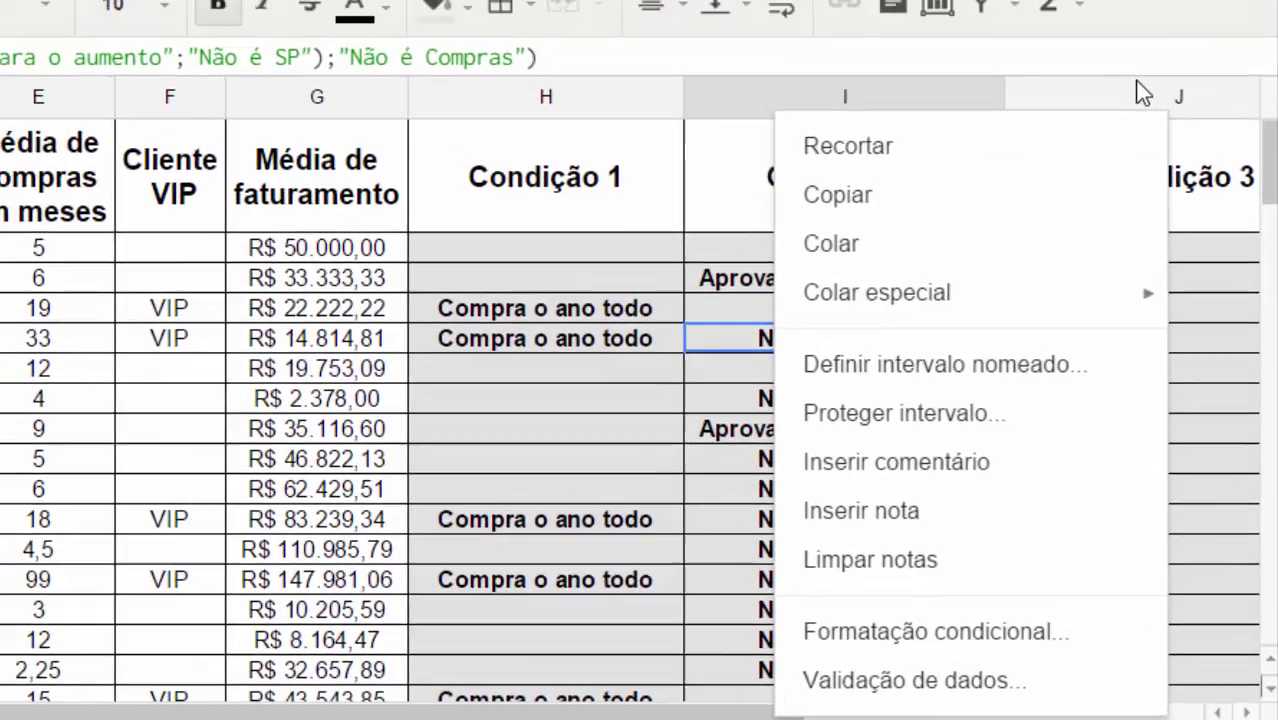
{"action": "left_click", "coordinate": [1143, 93]}
{"action": "right_click", "coordinate": [1143, 86]}
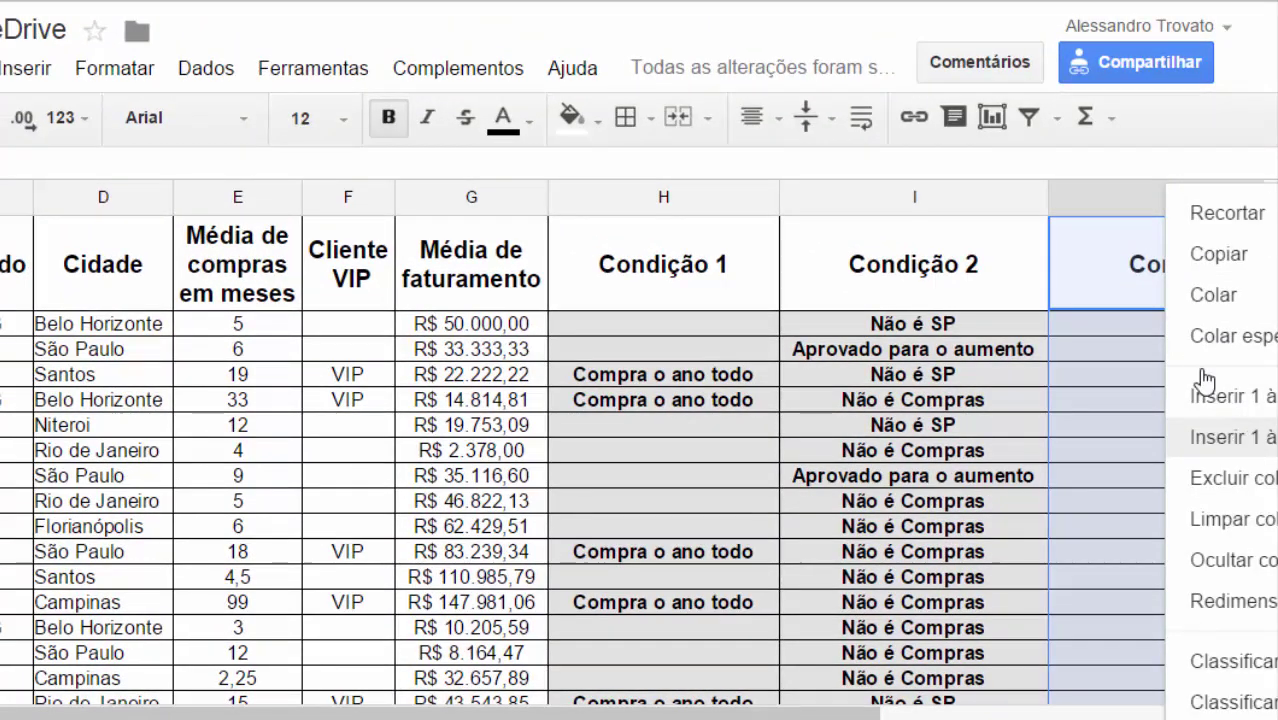
{"action": "right_click", "coordinate": [1070, 226]}
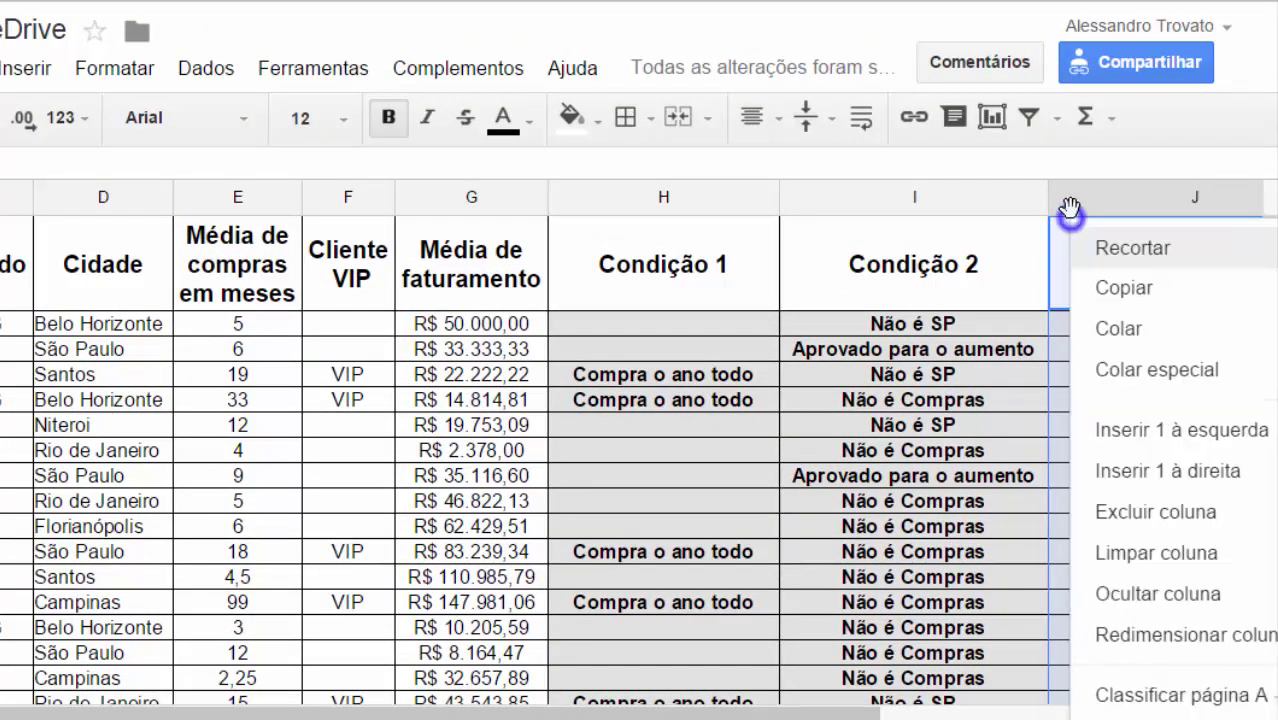
{"action": "left_click", "coordinate": [1125, 463]}
{"action": "left_click", "coordinate": [1022, 357]}
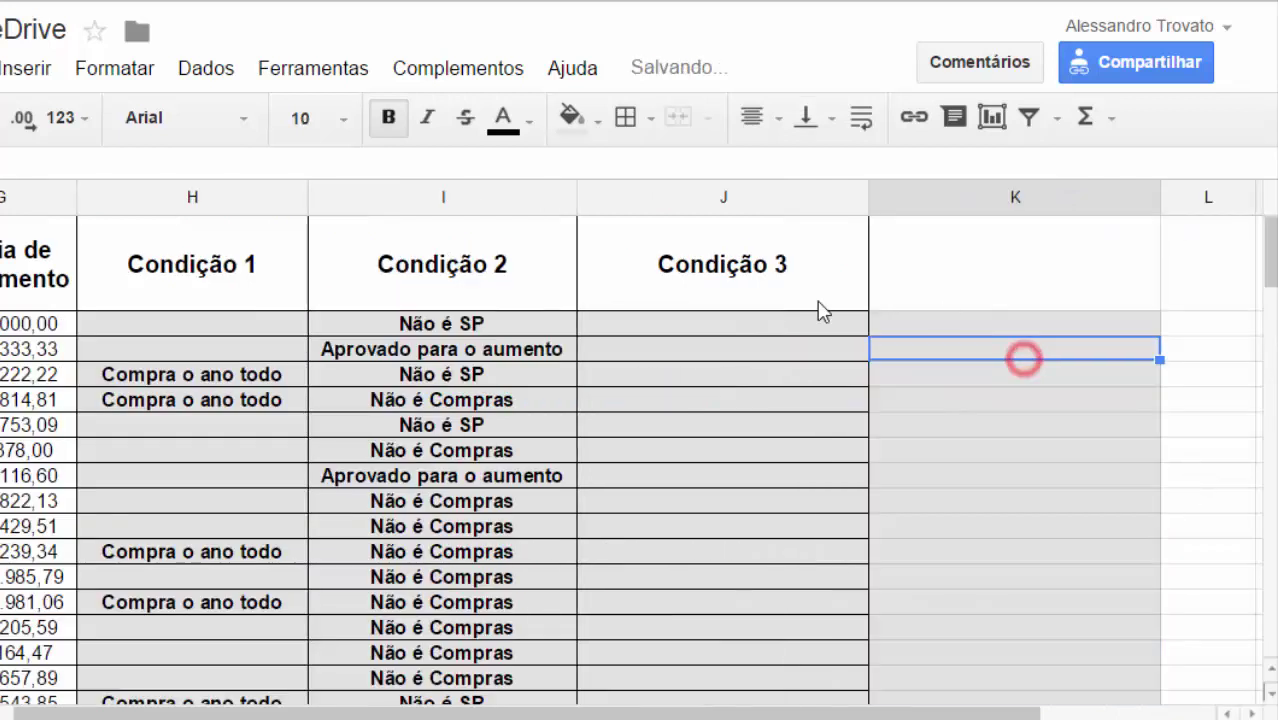
Fill the blank, unshaded K1 cell down the new column K to remove its grey shading
{"action": "left_click", "coordinate": [819, 297]}
{"action": "left_click", "coordinate": [1179, 292]}
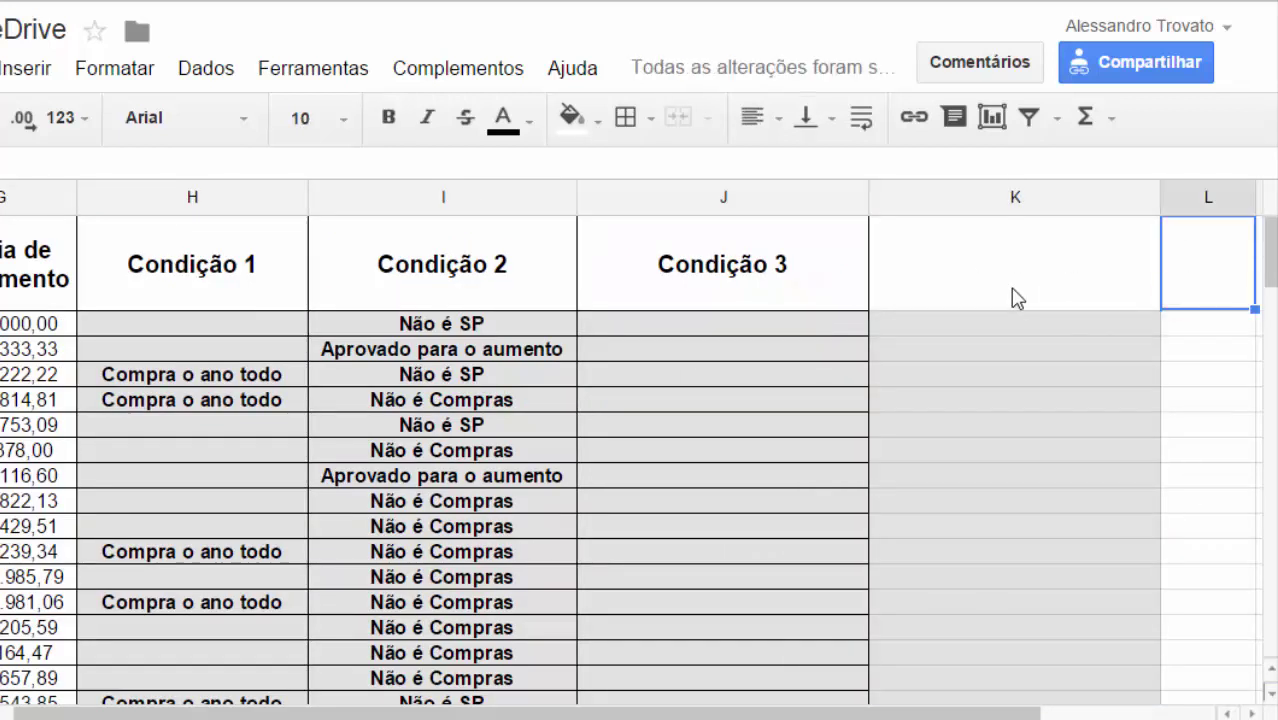
{"action": "left_click", "coordinate": [1004, 260]}
{"action": "left_click_drag", "start_coordinate": [1156, 306], "coordinate": [1170, 579]}
{"action": "left_click", "coordinate": [1172, 438]}
{"action": "scroll", "coordinate": [1172, 440], "scroll_direction": "up", "scroll_amount": 3}
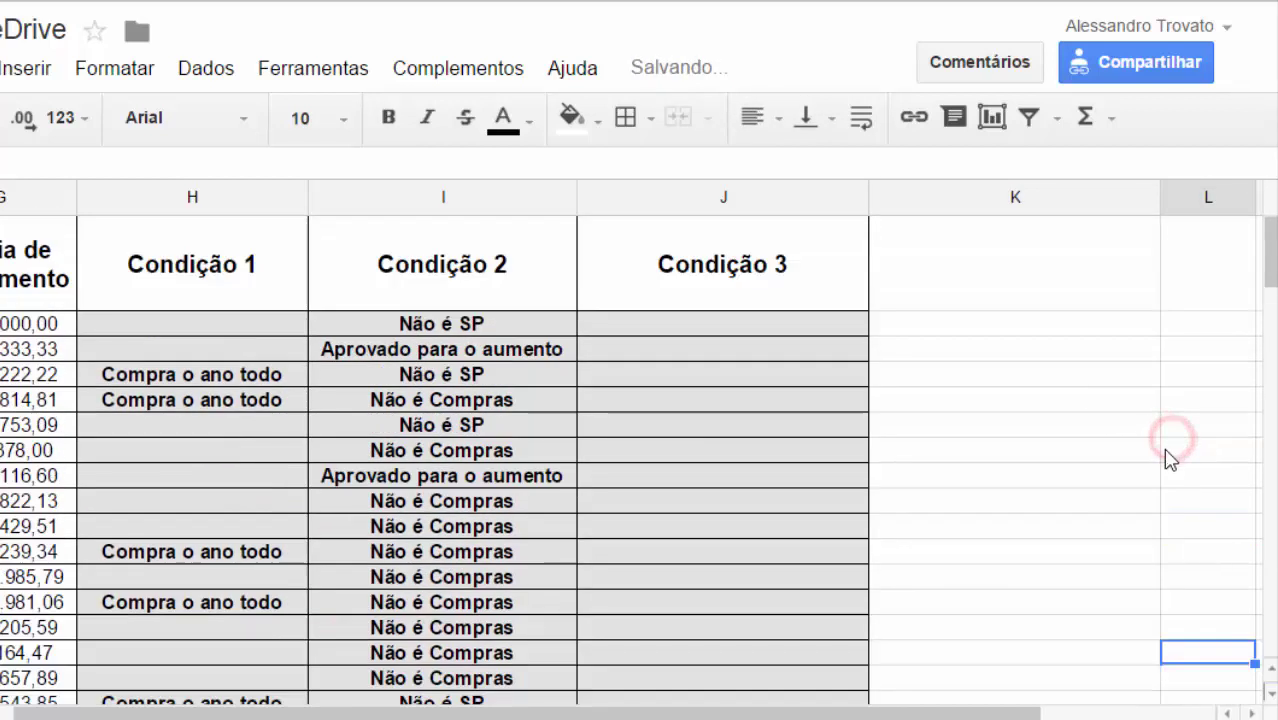
Examine the client table from its first column and the Condição 3 rule listed below it
{"action": "left_click", "coordinate": [770, 326]}
{"action": "key", "text": "Left"}
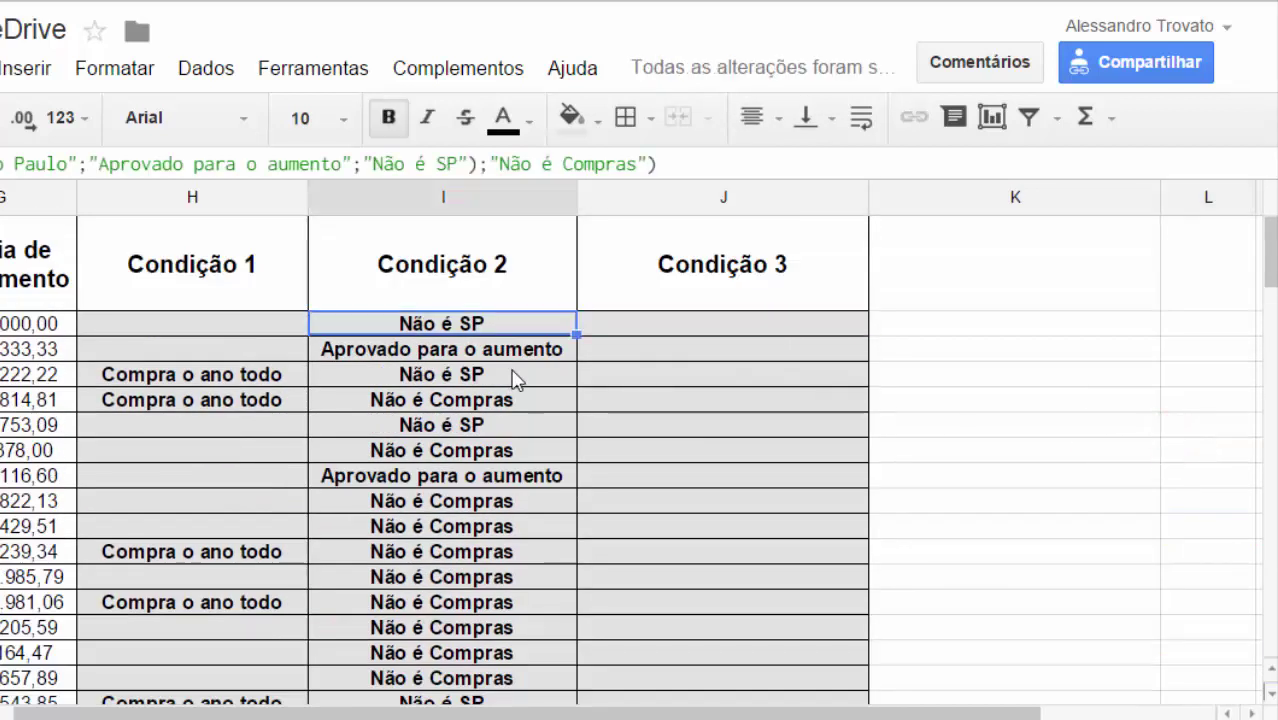
{"action": "key", "text": "Left"}
{"action": "scroll", "coordinate": [513, 378], "scroll_direction": "left", "scroll_amount": 3}
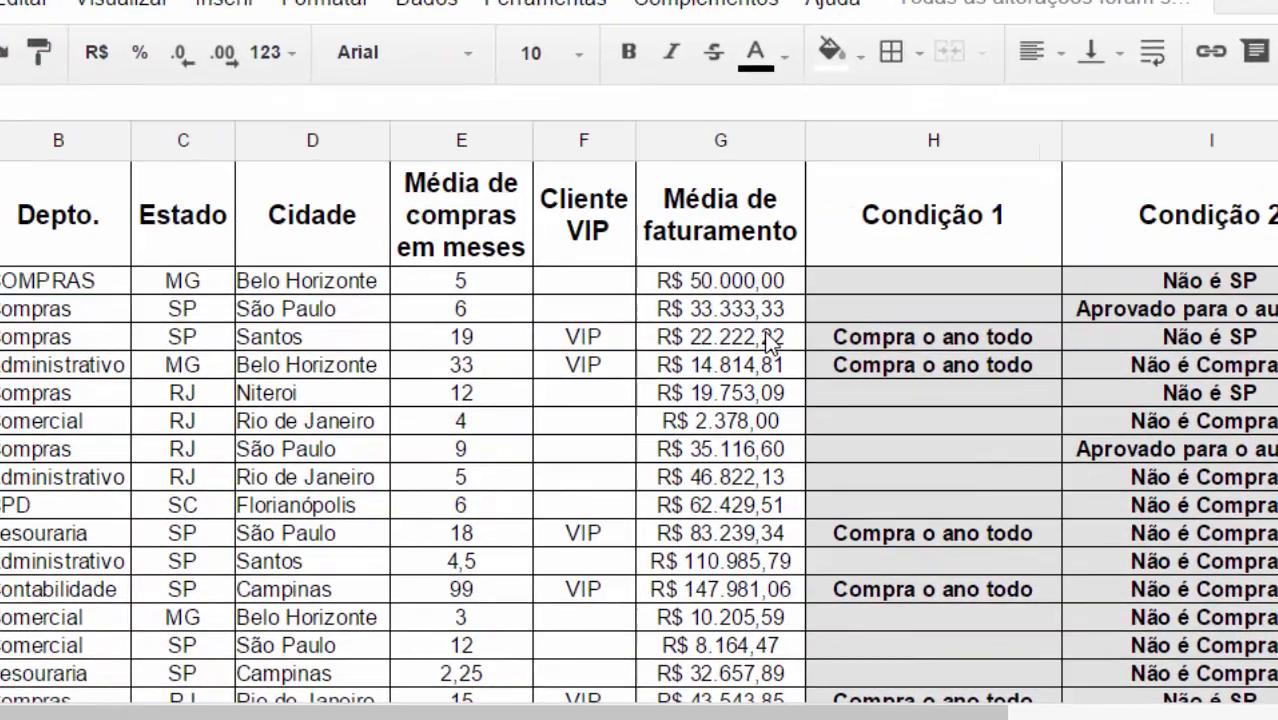
{"action": "key", "text": "Home"}
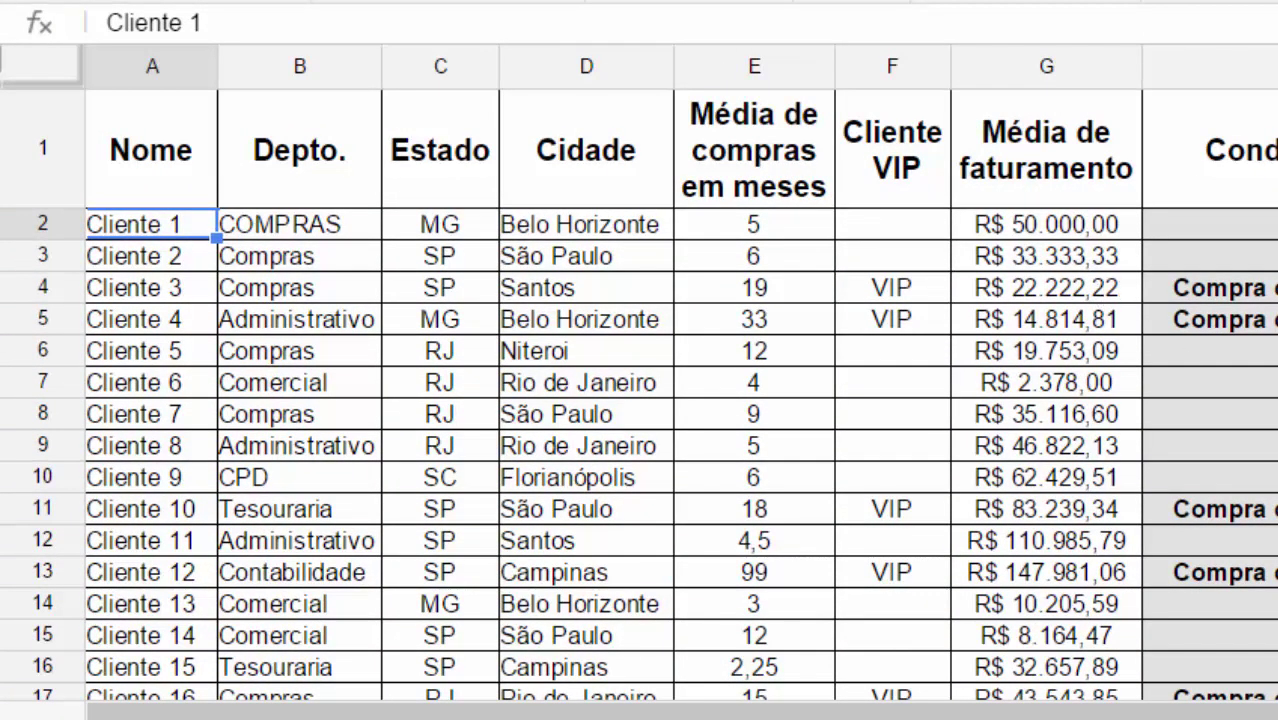
{"action": "scroll", "coordinate": [222, 560], "scroll_direction": "down", "scroll_amount": 4}
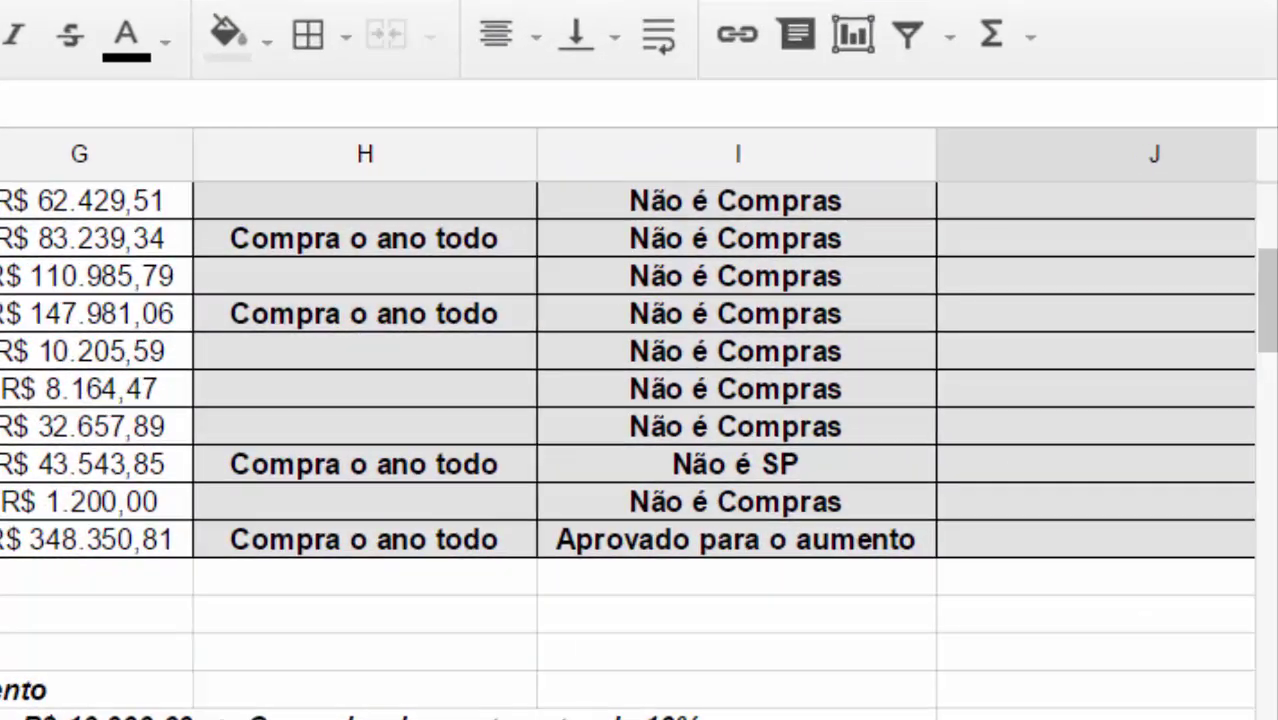
Start an IF formula in J2 under Condição 3 that tests whether F2 equals "VIP"
{"action": "left_click", "coordinate": [1117, 290]}
{"action": "key", "text": "Up"}
{"action": "key", "text": "Up"}
{"action": "key", "text": "Up"}
{"action": "key", "text": "Up"}
{"action": "key", "text": "Up"}
{"action": "key", "text": "Up"}
{"action": "key", "text": "Up"}
{"action": "key", "text": "Up"}
{"action": "key", "text": "Up"}
{"action": "key", "text": "Up"}
{"action": "key", "text": "Up"}
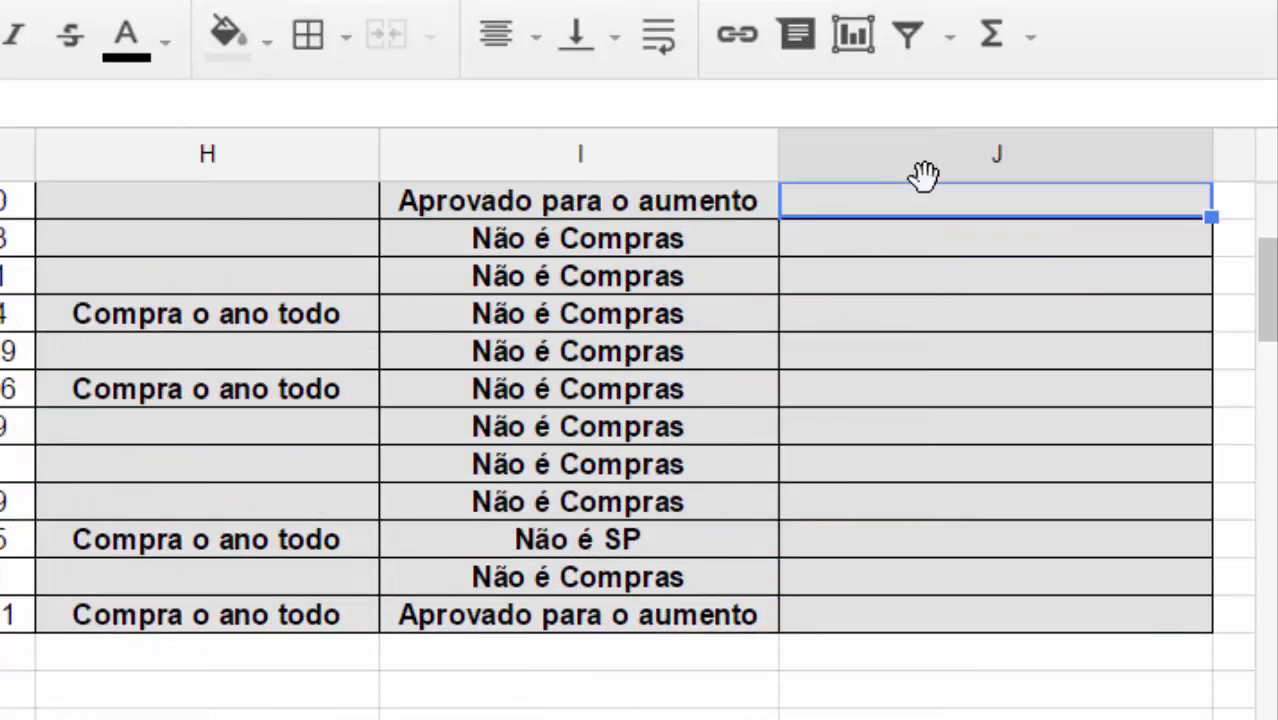
{"action": "key", "text": "Down"}
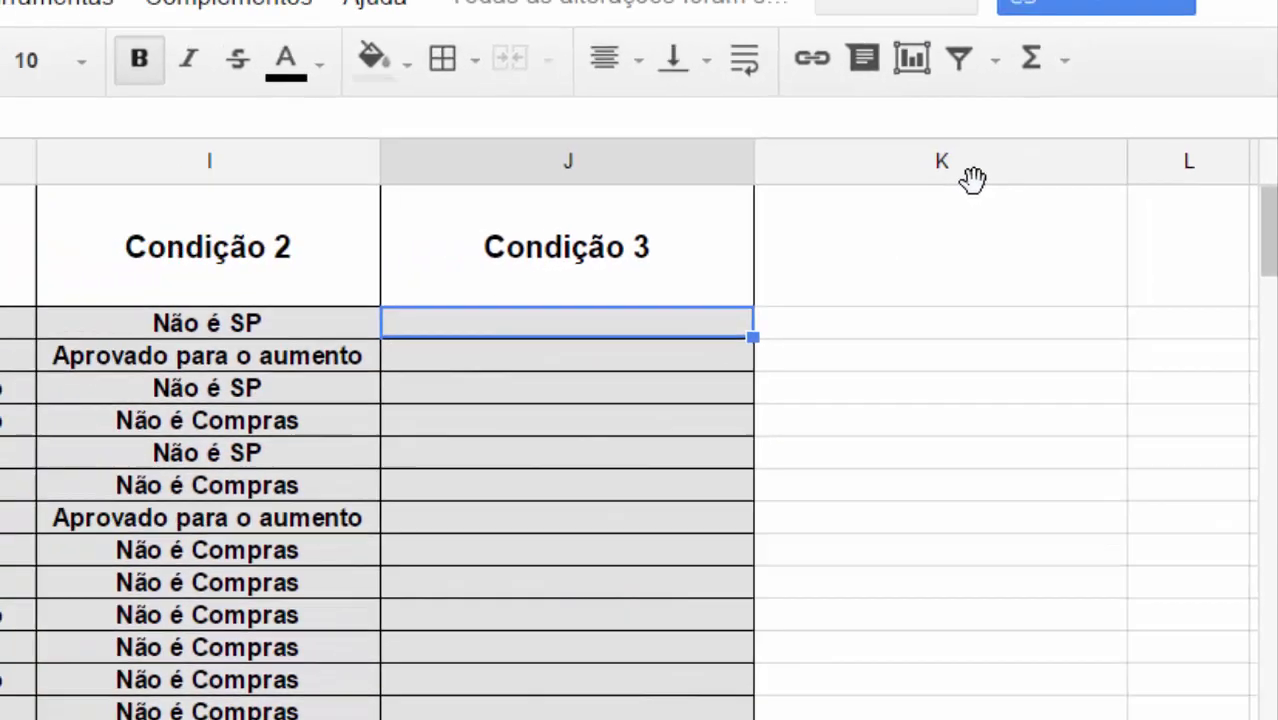
{"action": "type", "text": "=if"}
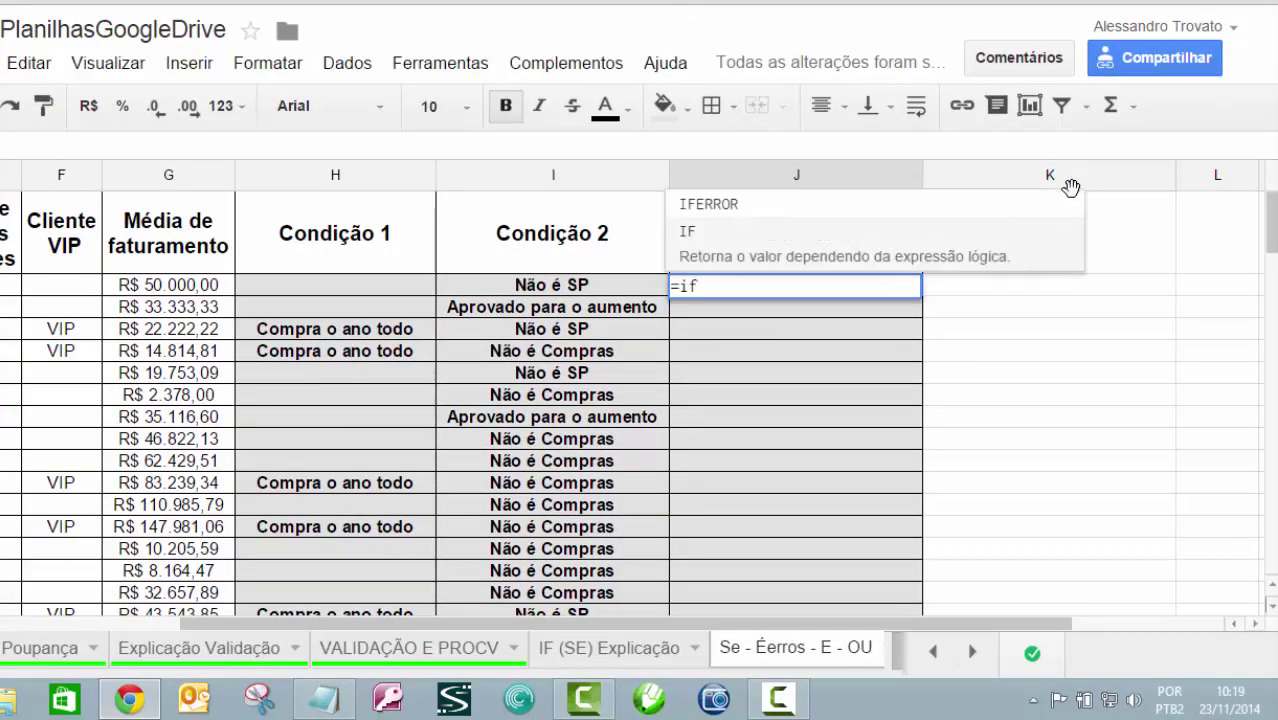
{"action": "type", "text": "("}
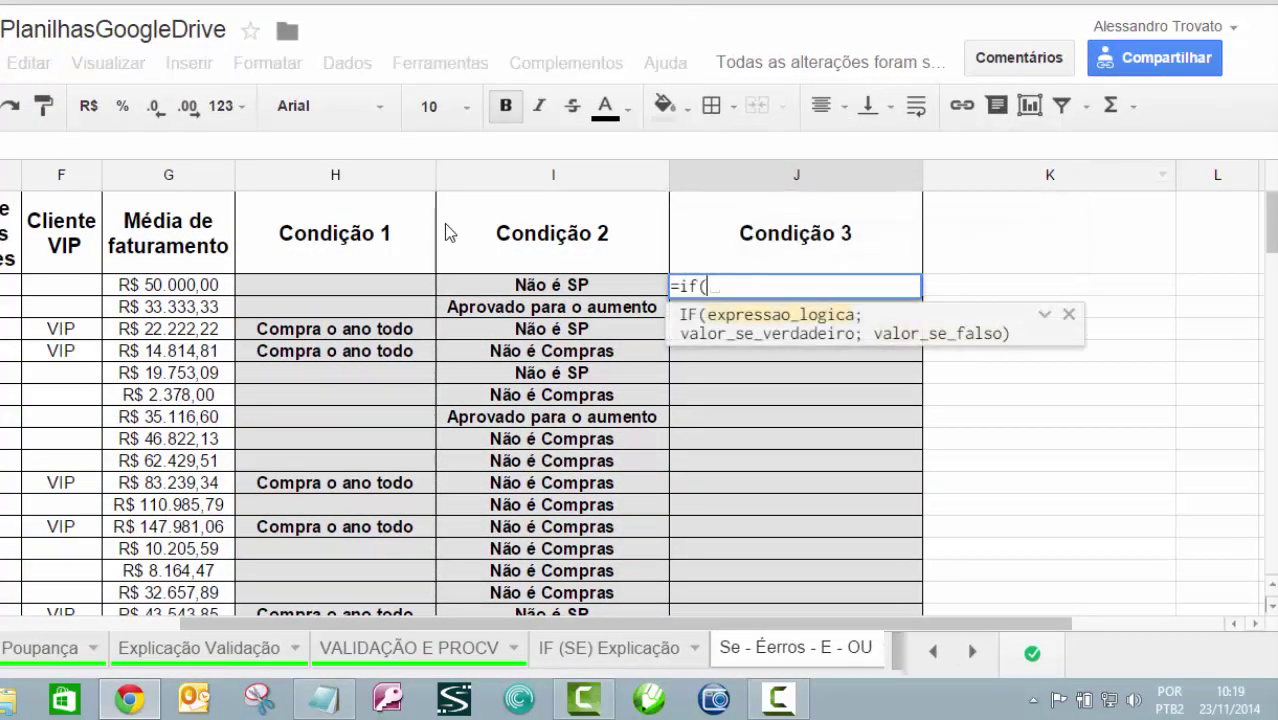
{"action": "left_click", "coordinate": [85, 287]}
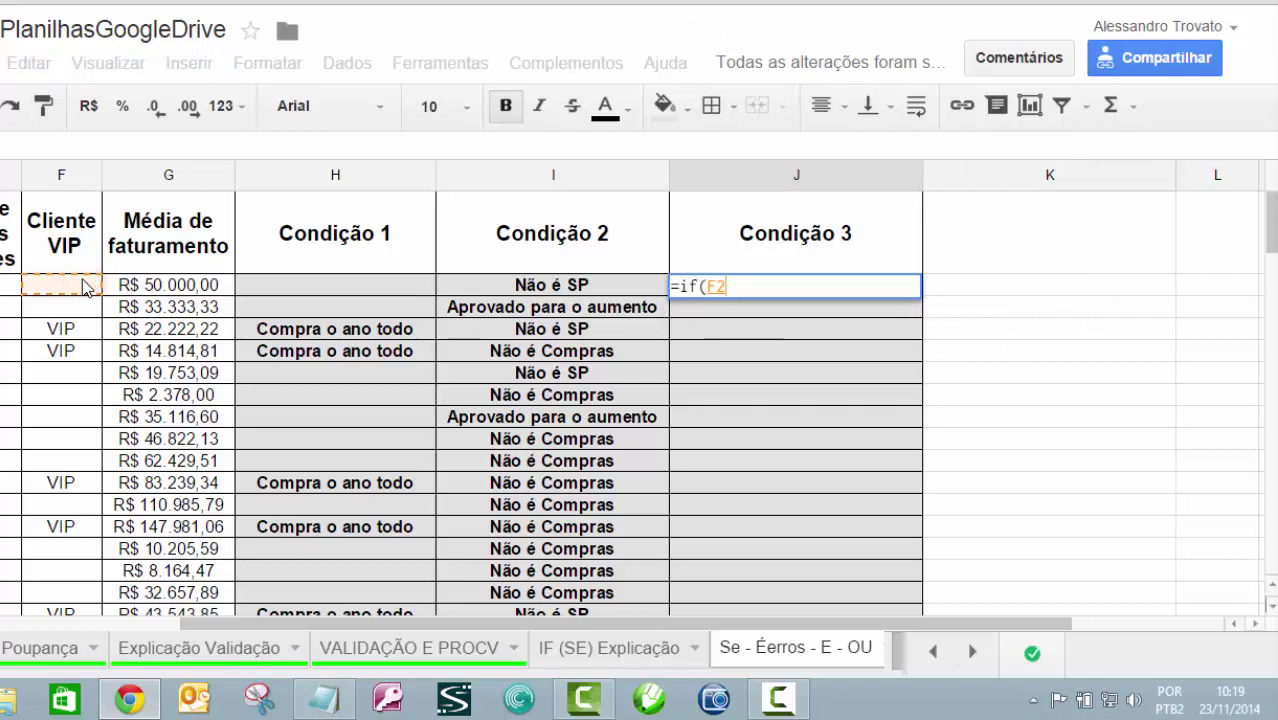
{"action": "type", "text": "=\"VIP"}
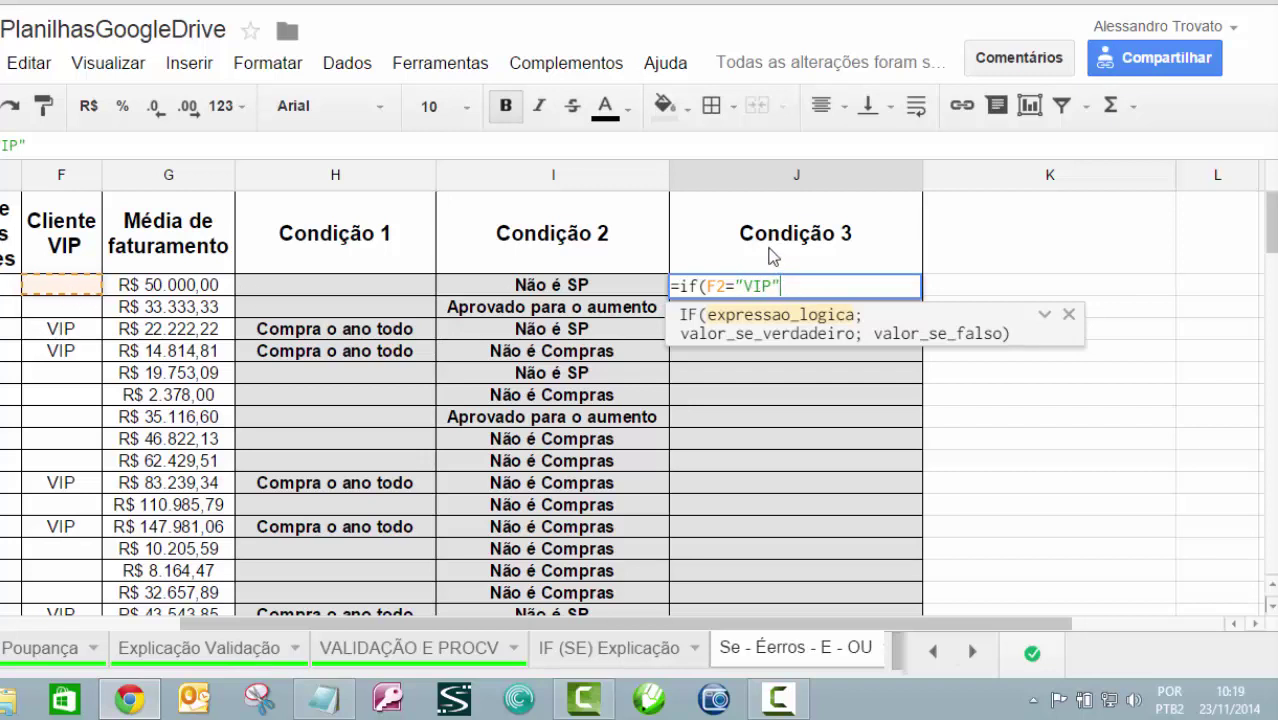
{"action": "type", "text": ";"}
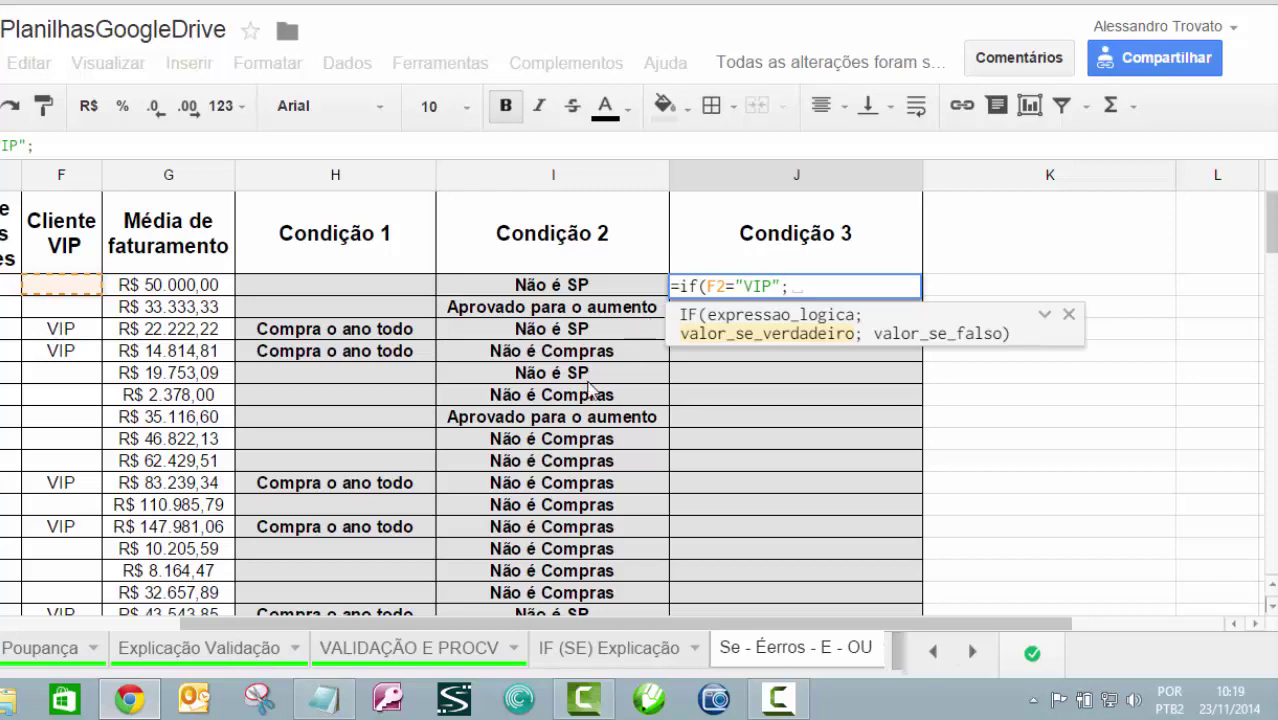
Check the Condição 3 rule and nest an IF as the true value, testing whether D2 equals "São Paulo"
{"action": "scroll", "coordinate": [554, 390], "scroll_direction": "down", "scroll_amount": 3}
{"action": "left_click", "coordinate": [140, 625]}
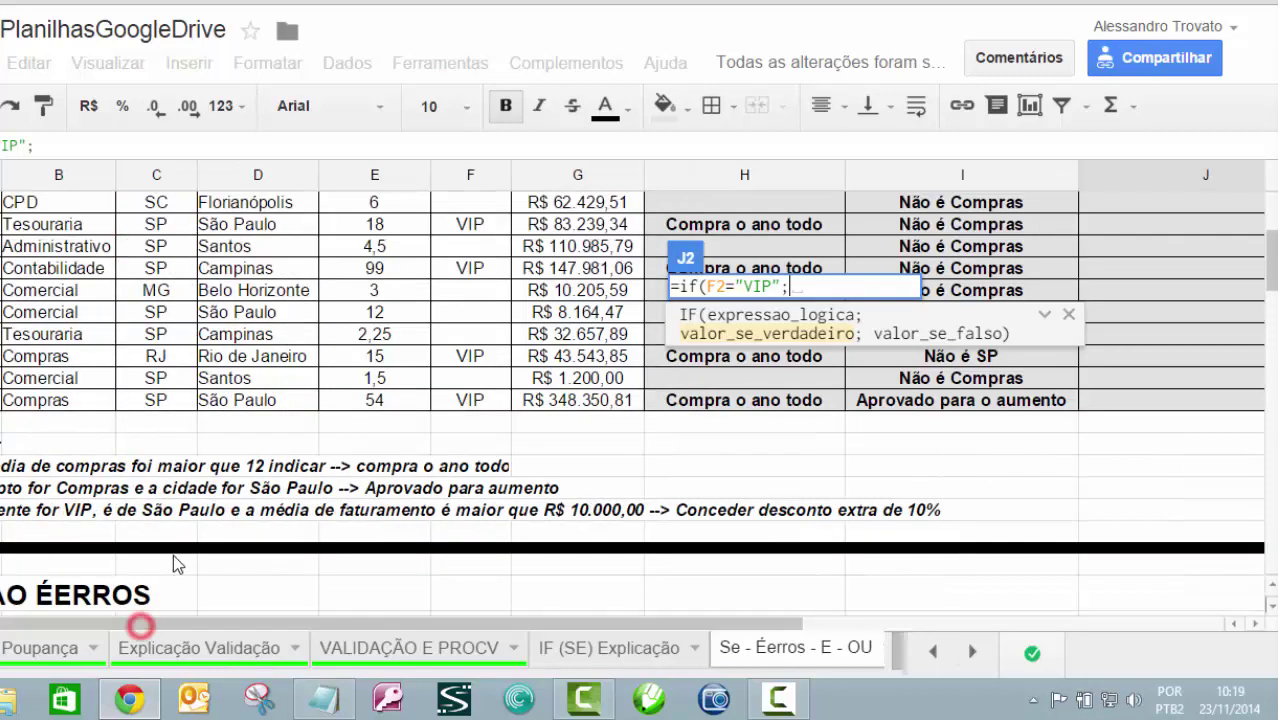
{"action": "scroll", "coordinate": [1015, 414], "scroll_direction": "up", "scroll_amount": 5}
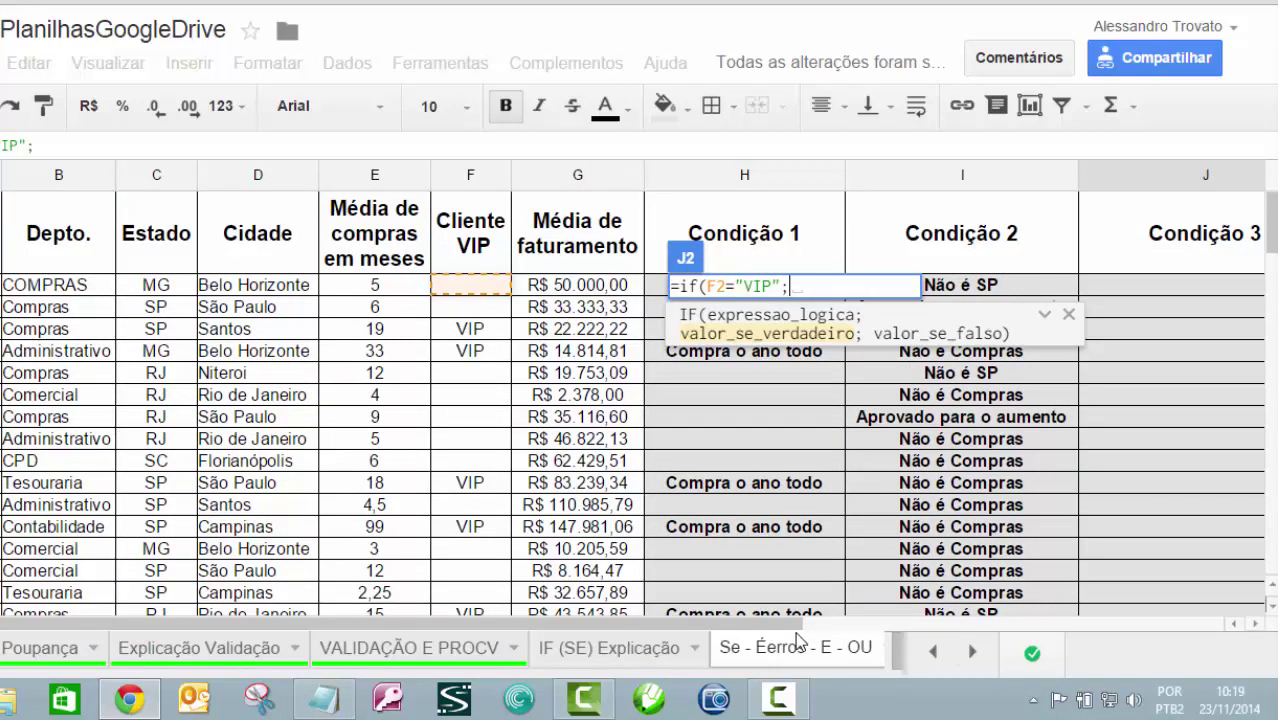
{"action": "left_click", "coordinate": [805, 622]}
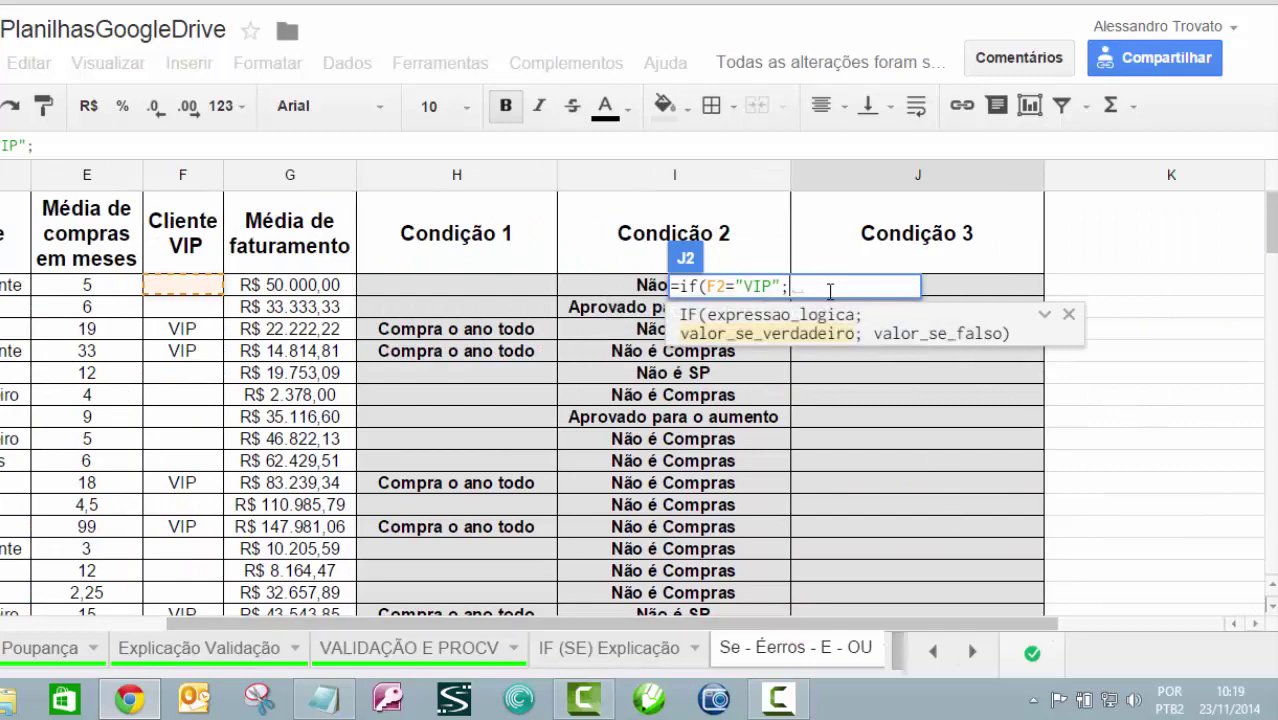
{"action": "type", "text": "if("}
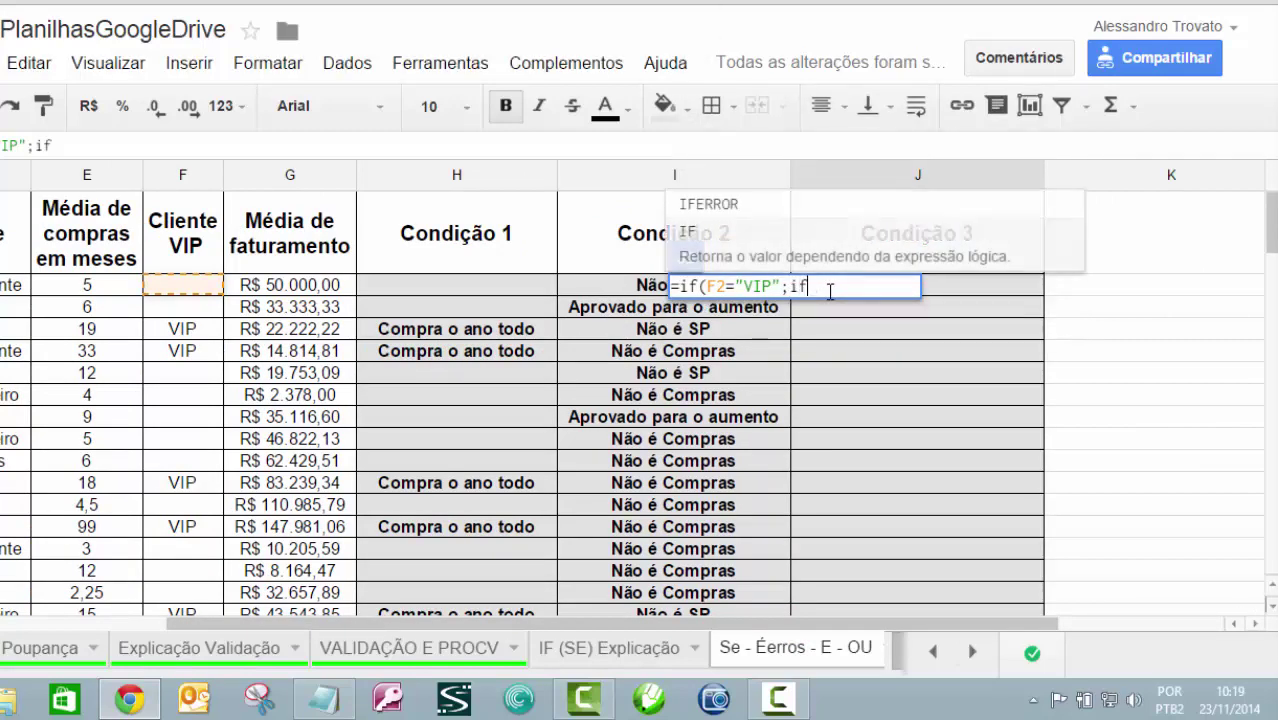
{"action": "key", "text": "BackSpace"}
{"action": "type", "text": "("}
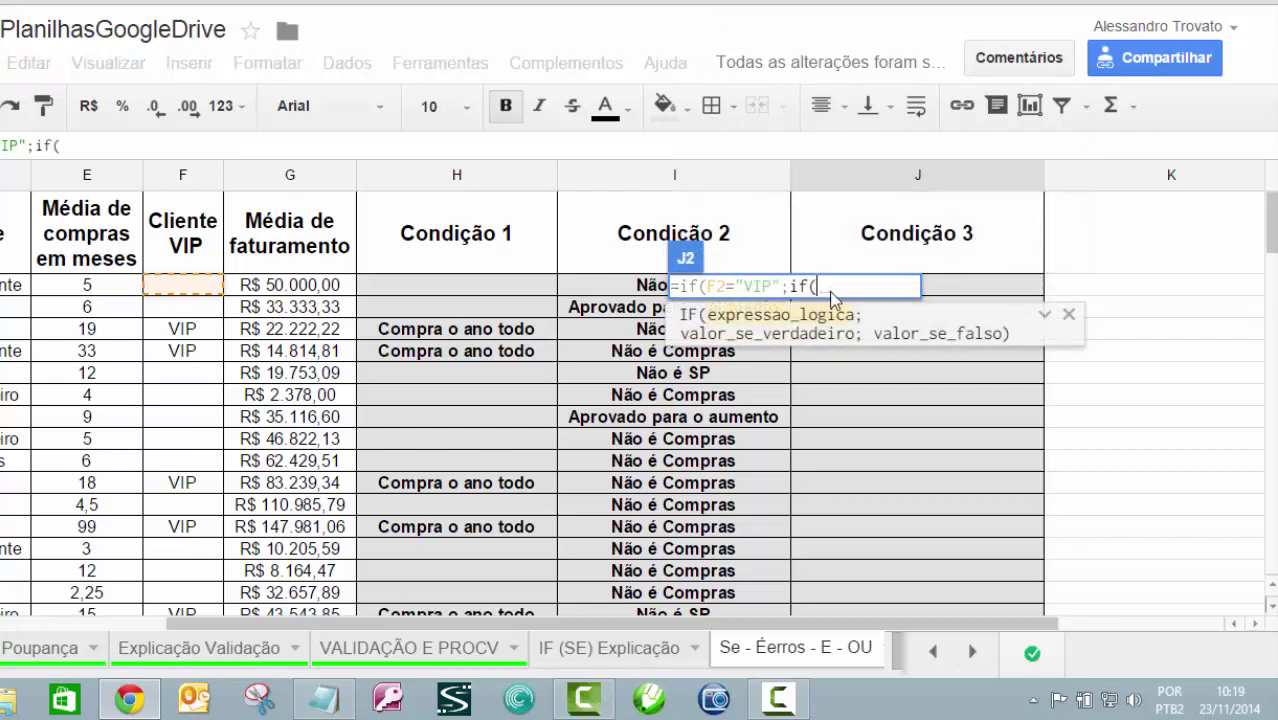
{"action": "left_click", "coordinate": [10, 284]}
{"action": "type", "text": "="}
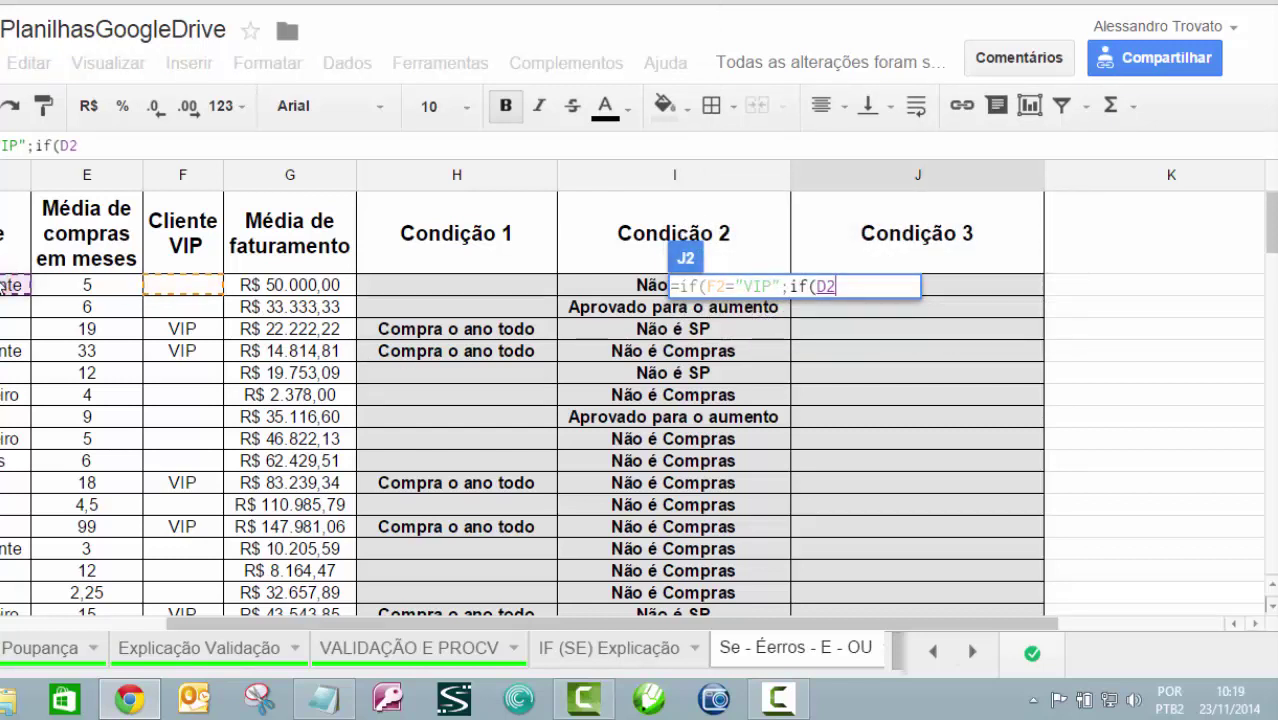
{"action": "type", "text": "\"S~çao"}
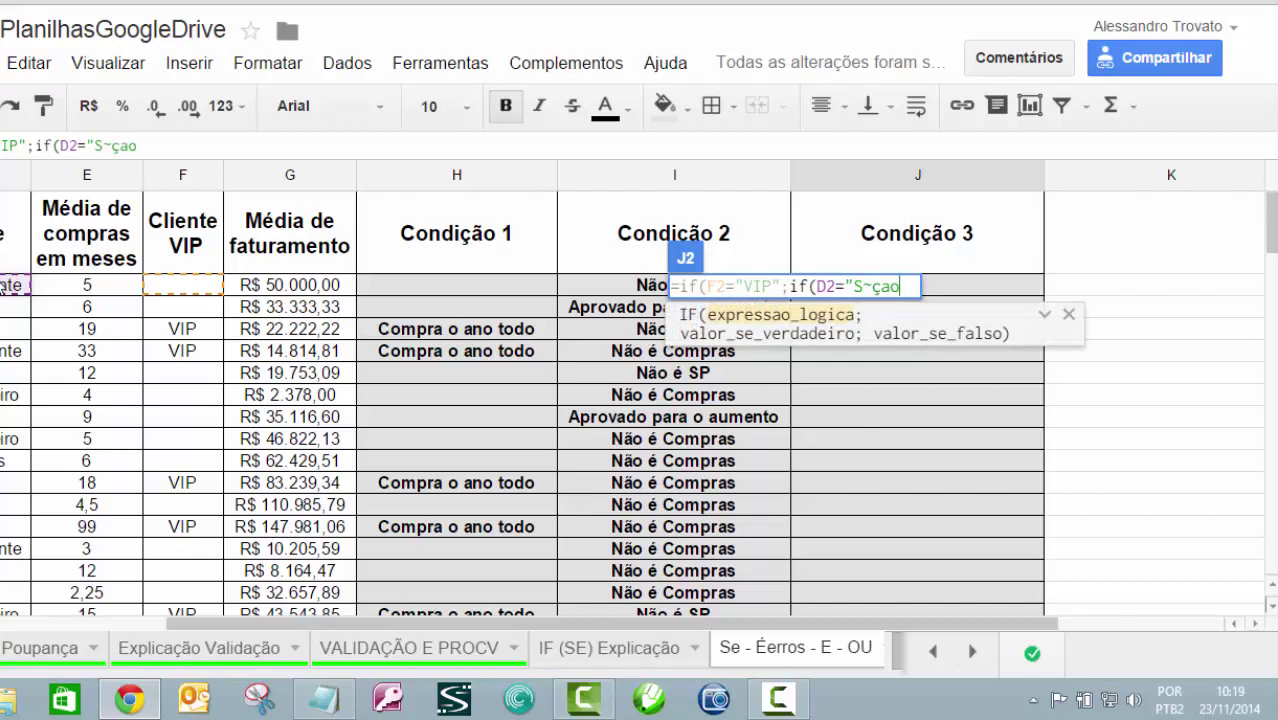
{"action": "key", "text": "BackSpace"}
{"action": "key", "text": "BackSpace"}
{"action": "key", "text": "BackSpace"}
{"action": "key", "text": "BackSpace"}
{"action": "type", "text": "ão Paulo"}
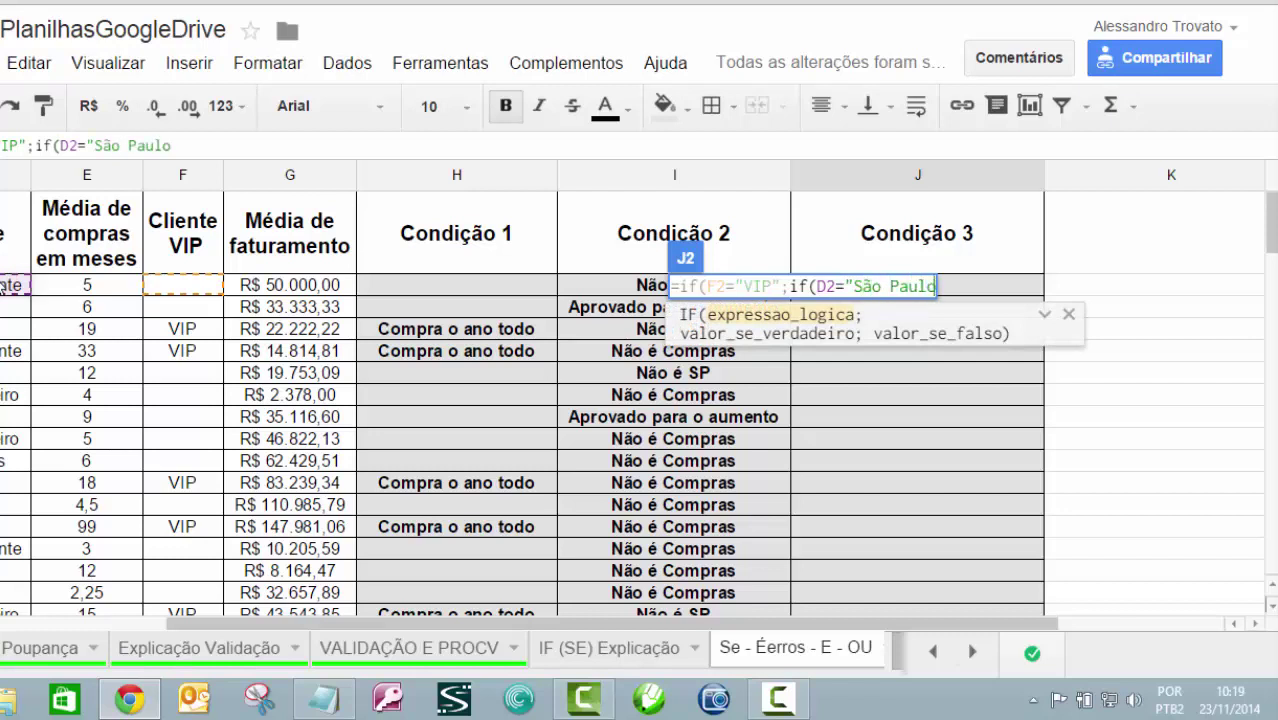
{"action": "type", "text": "\";"}
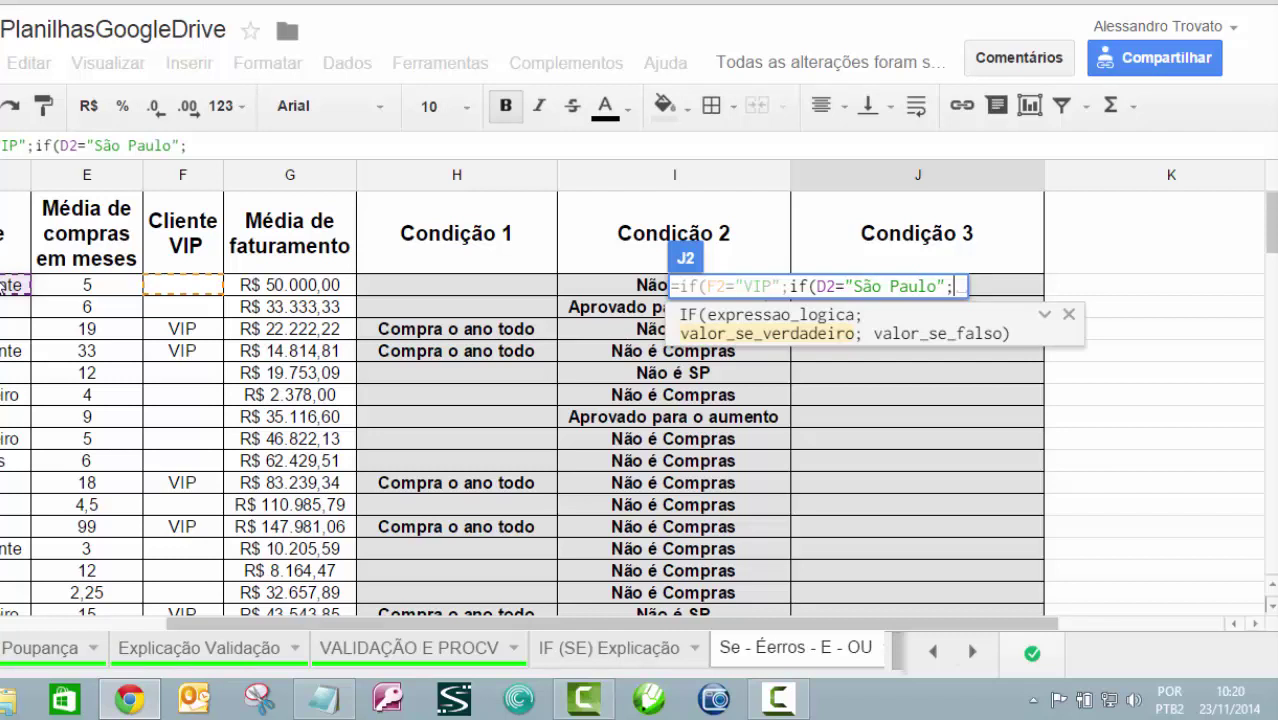
Nest a third IF inside the "São Paulo" IF, testing whether G2 is greater than 10000
{"action": "type", "text": "if("}
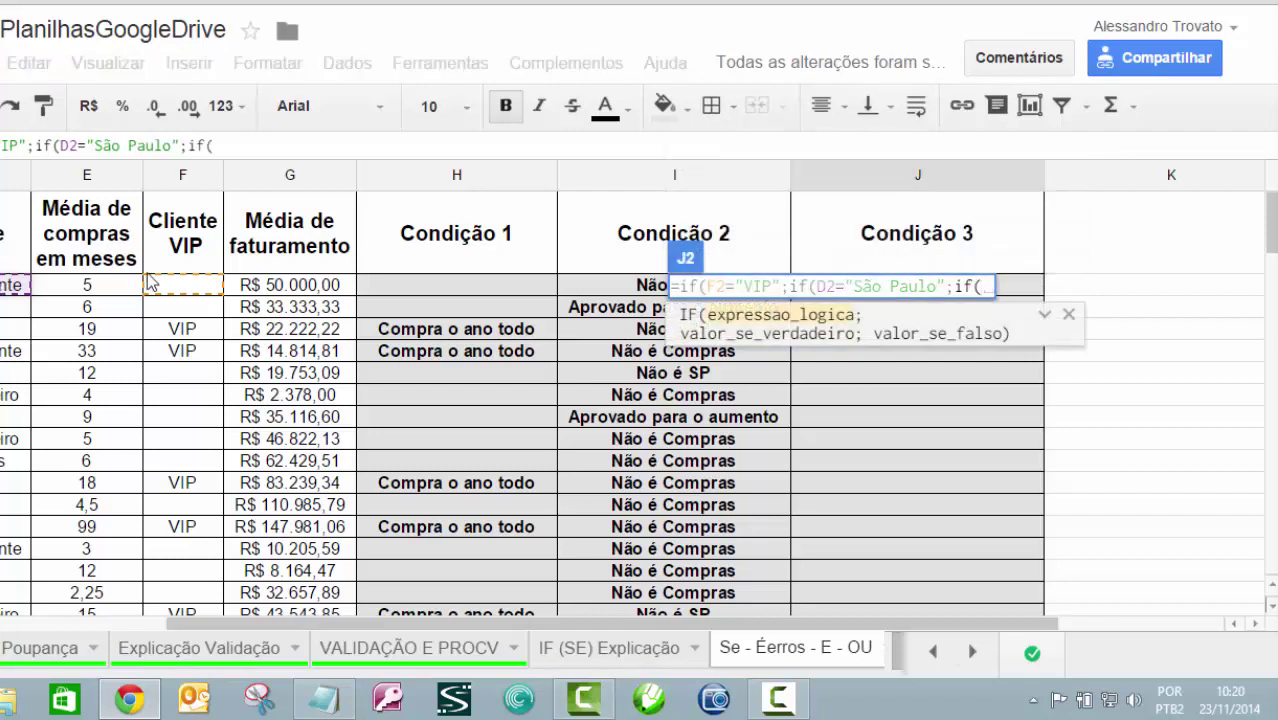
{"action": "left_click", "coordinate": [298, 287]}
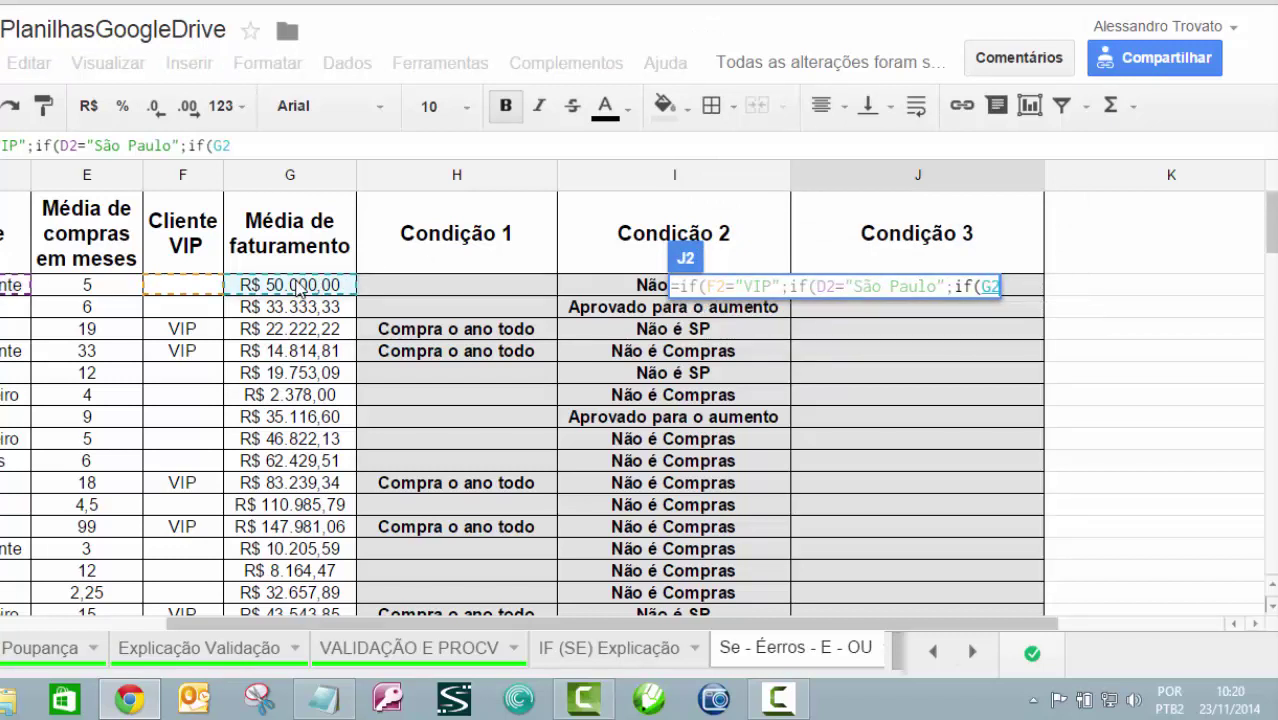
{"action": "type", "text": ">1000"}
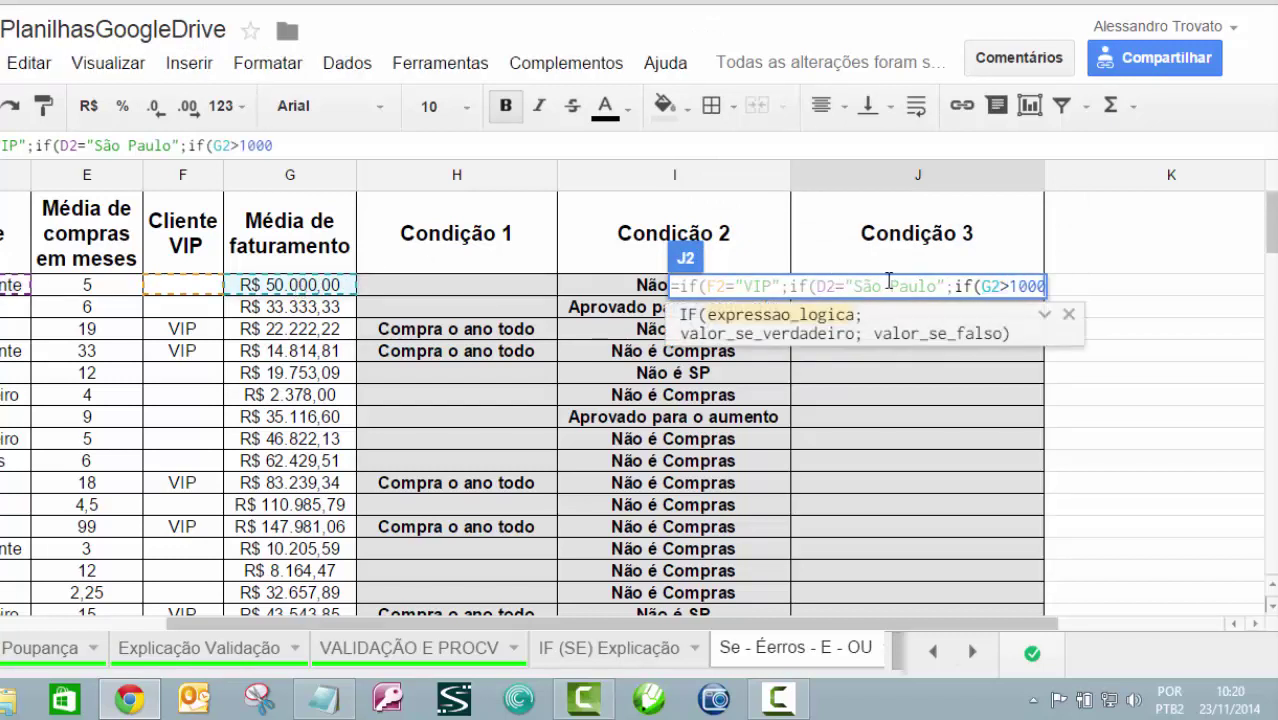
{"action": "type", "text": "0;"}
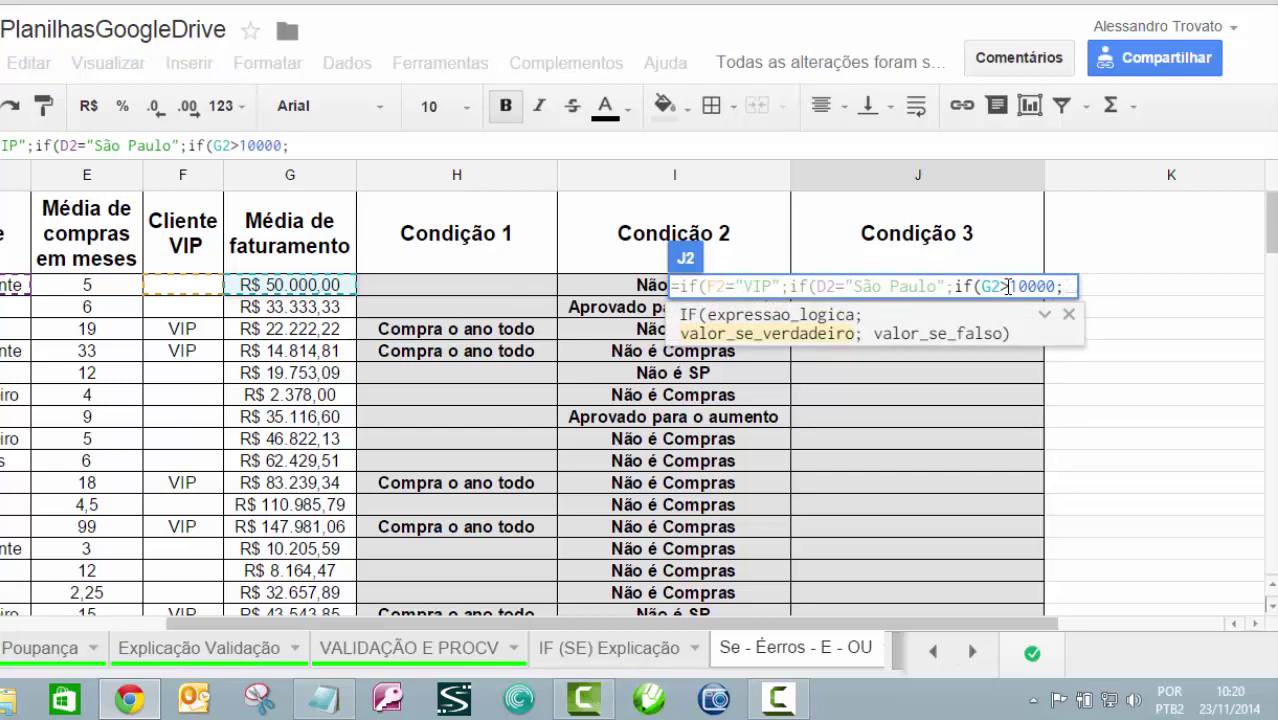
{"action": "key", "text": "shift+Return"}
{"action": "type", "text": "\"C"}
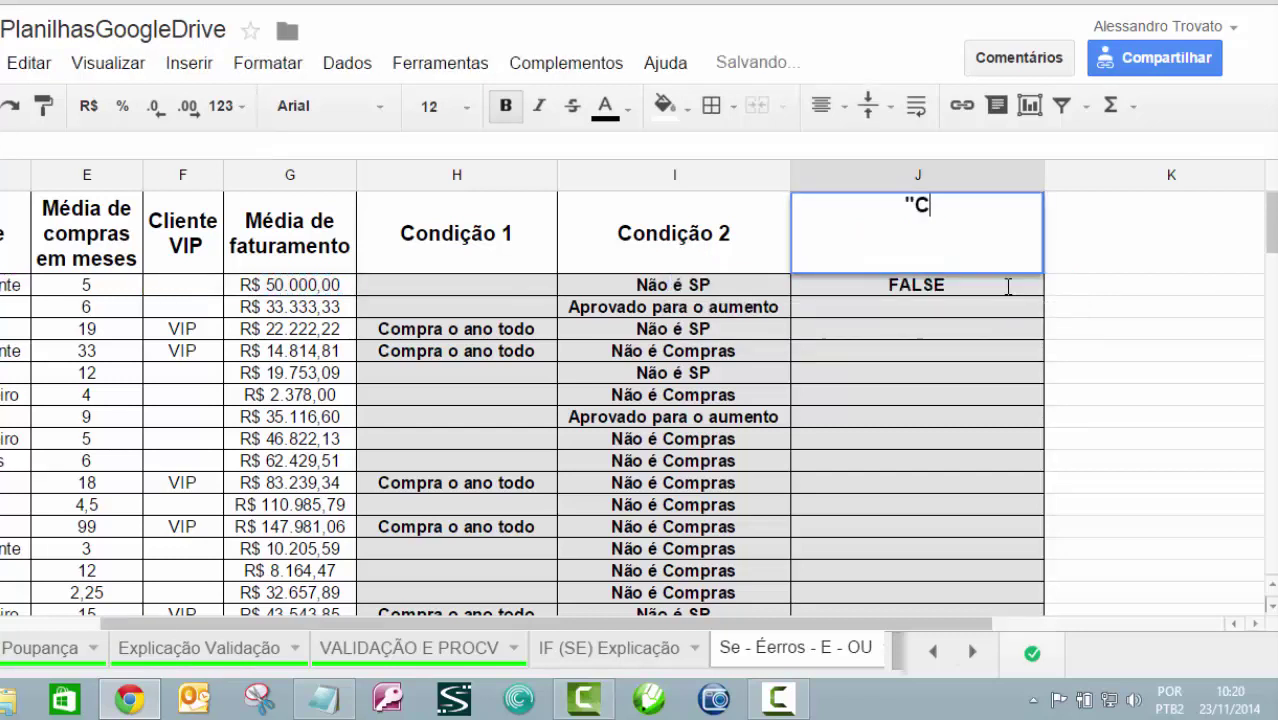
{"action": "type", "text": "oncedor"}
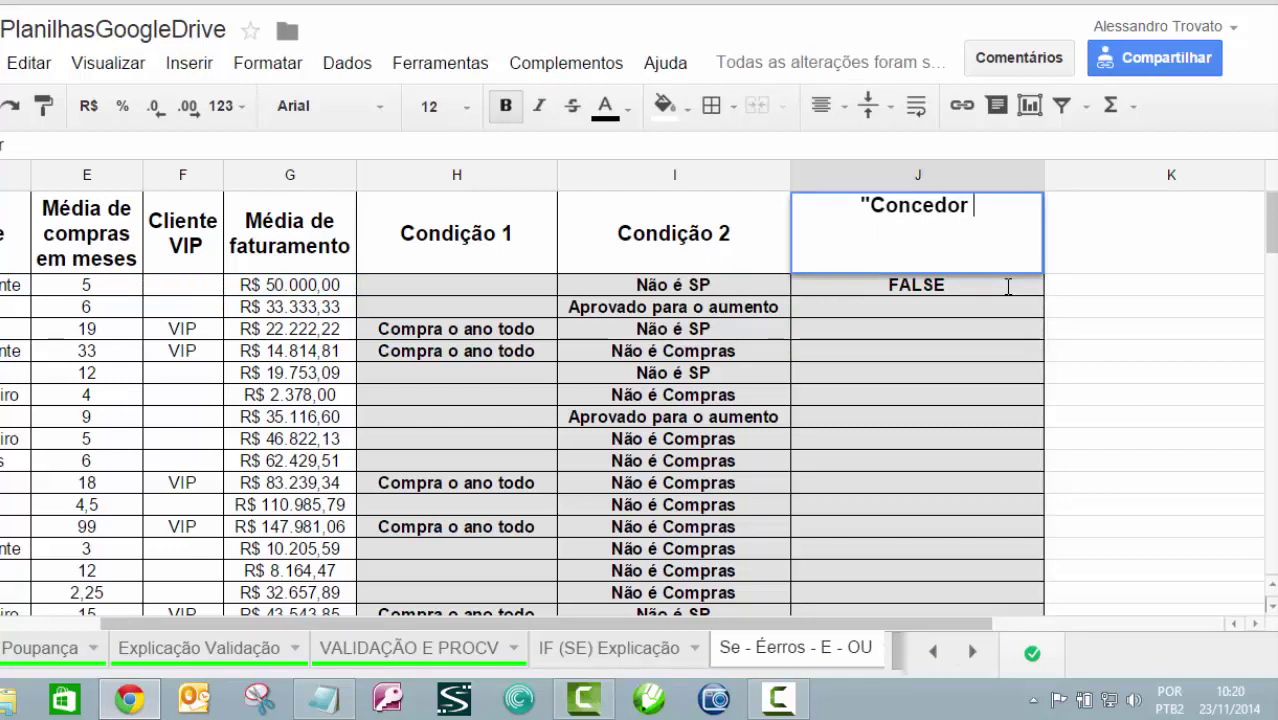
{"action": "key", "text": "Escape"}
{"action": "double_click", "coordinate": [1008, 287]}
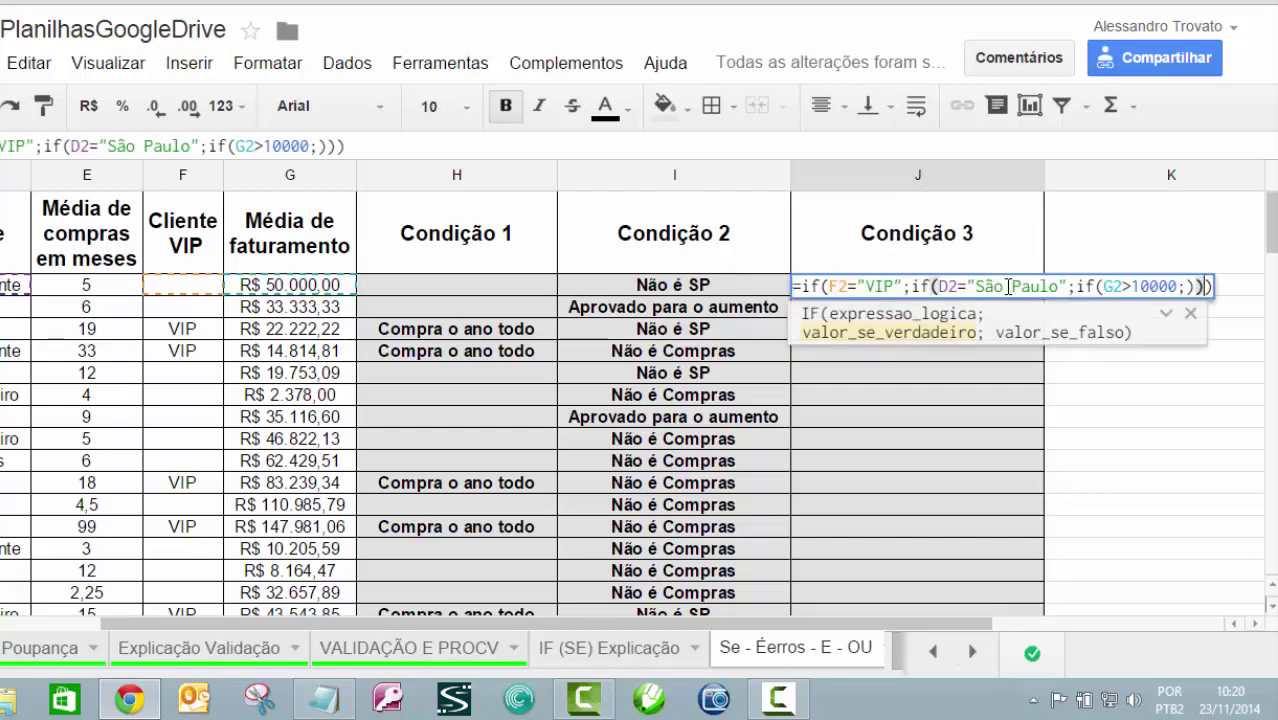
{"action": "key", "text": "BackSpace"}
{"action": "key", "text": "BackSpace"}
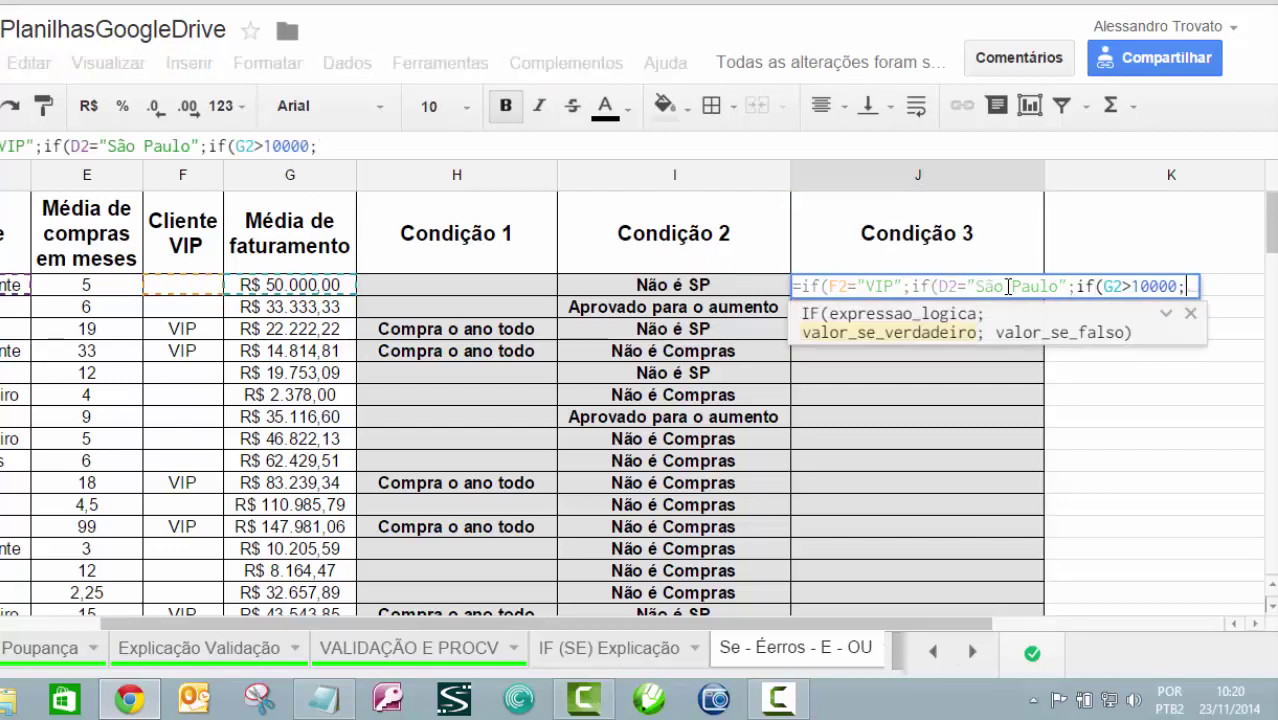
Enter "Conceder desconto extra" as the true value of the G2>10000 IF and empty text as its false value, closing that IF
{"action": "type", "text": "\"Concec"}
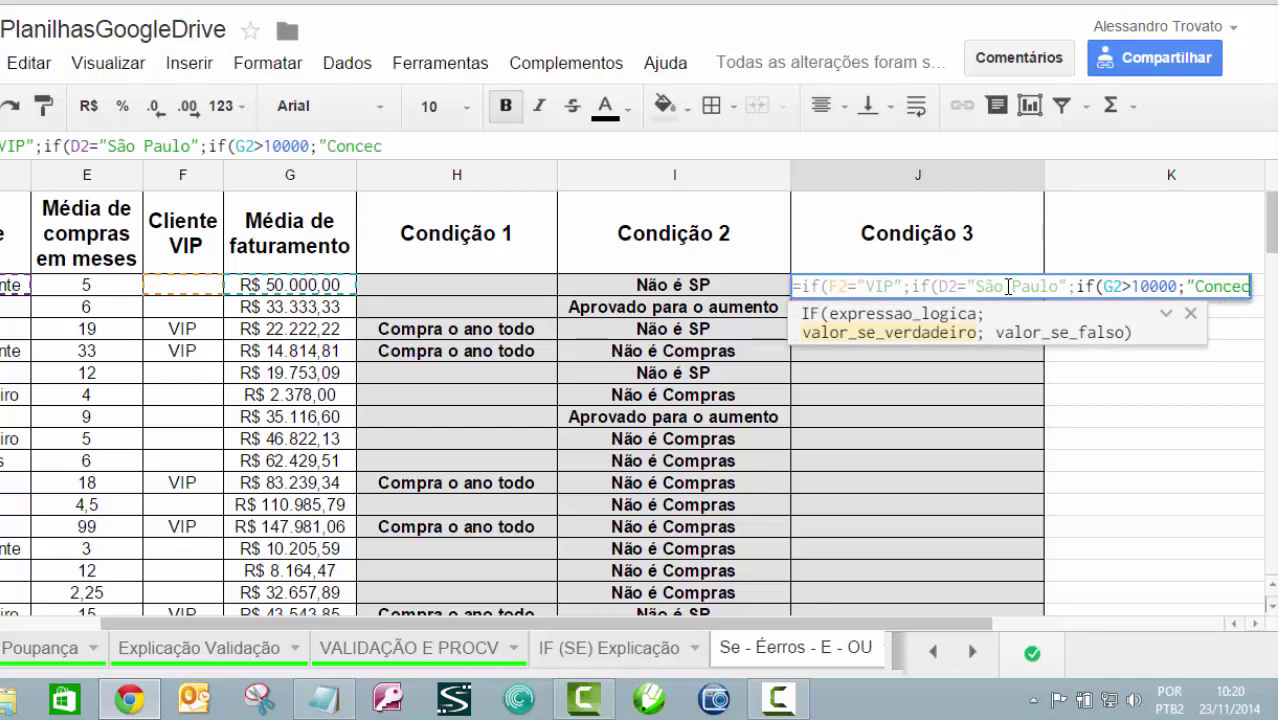
{"action": "key", "text": "BackSpace"}
{"action": "type", "text": "der desconto extra"}
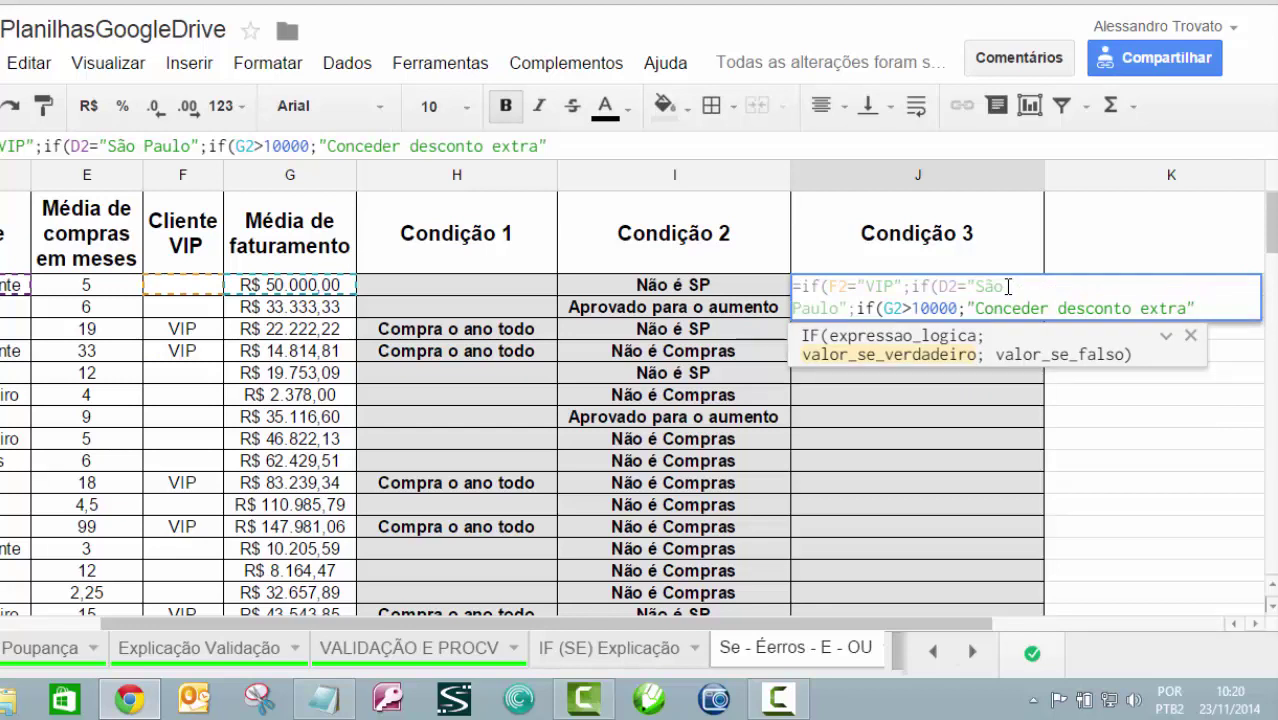
{"action": "type", "text": "\";"}
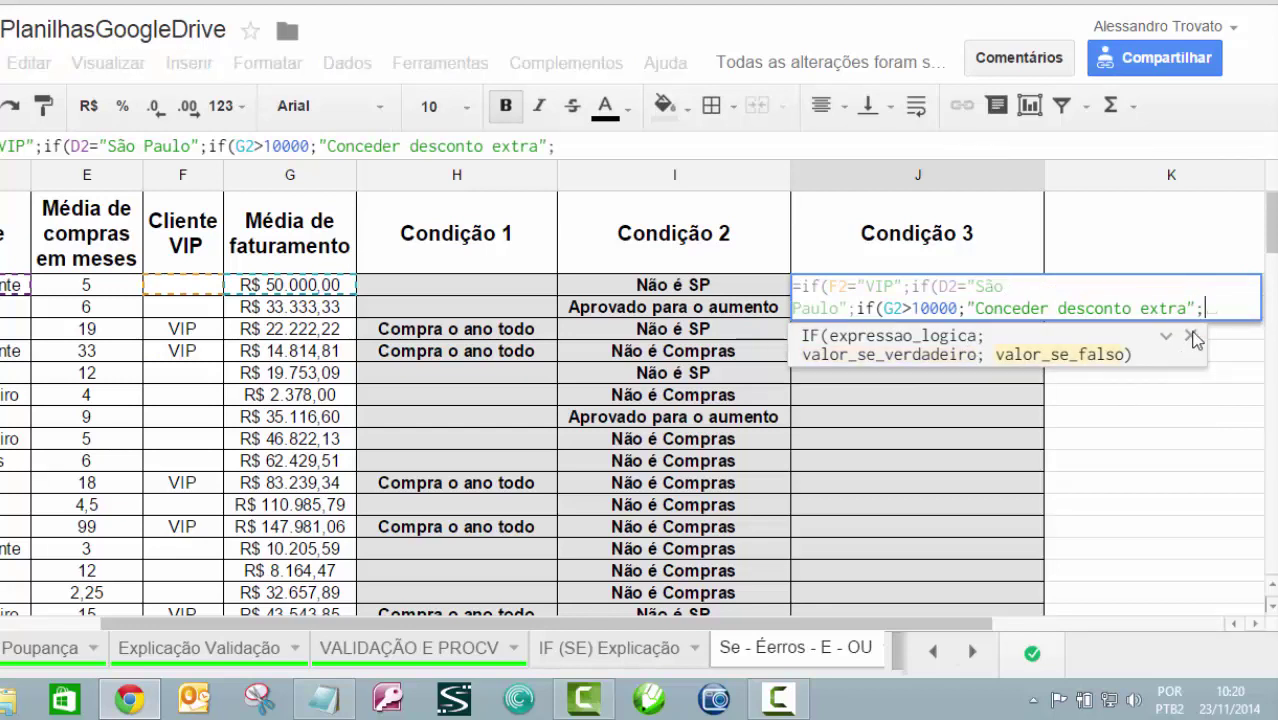
{"action": "left_click", "coordinate": [1073, 301]}
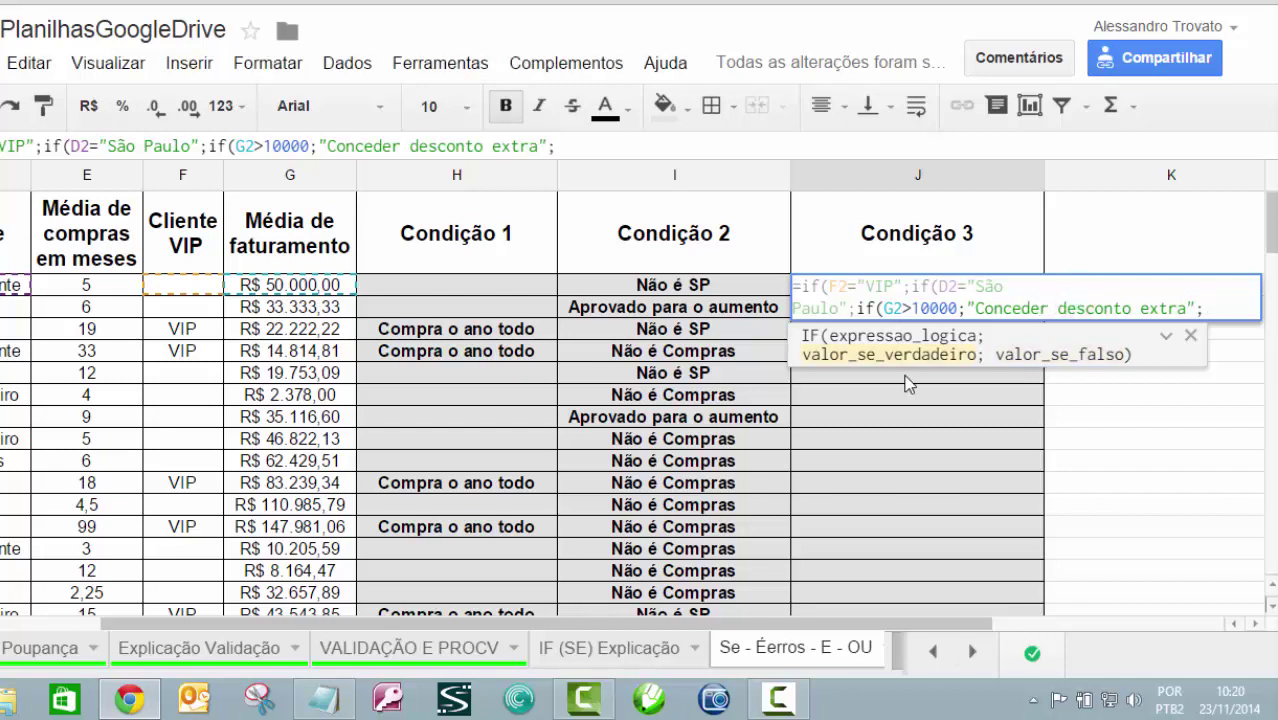
{"action": "left_click", "coordinate": [872, 309]}
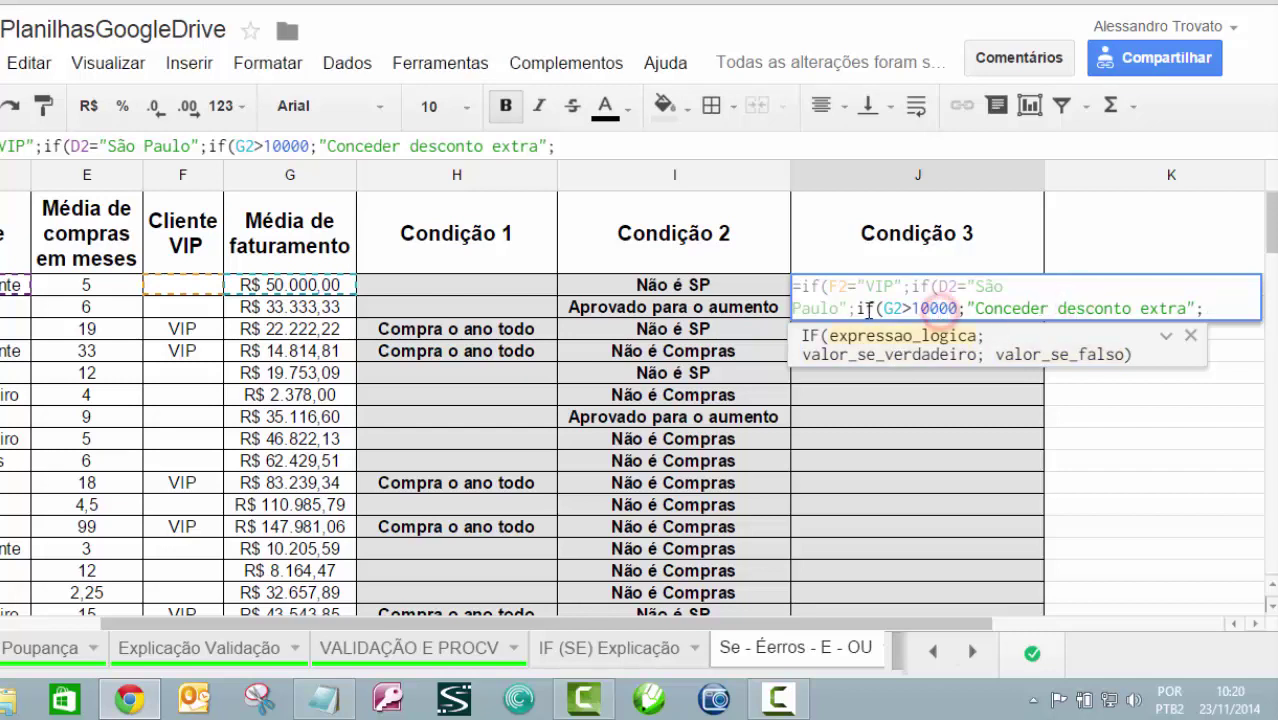
{"action": "left_click", "coordinate": [1204, 308]}
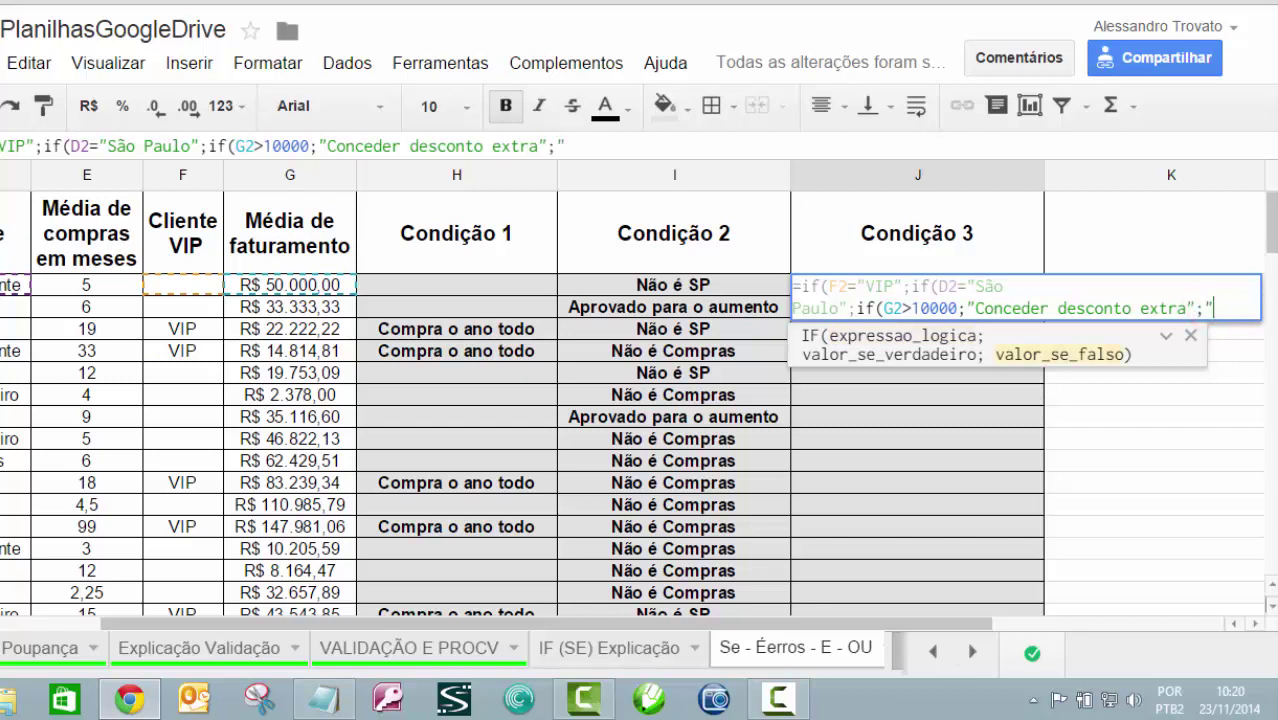
{"action": "type", "text": ")"}
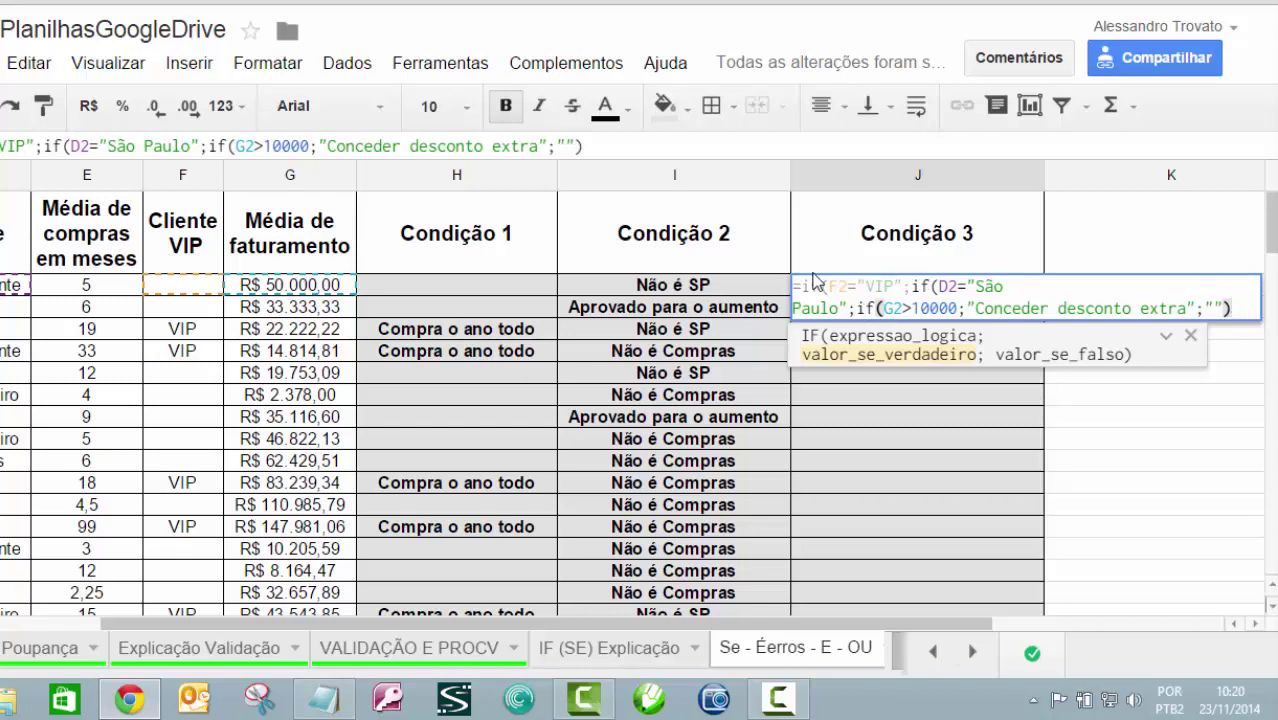
Give the "São Paulo" IF and the "VIP" IF empty-text false values, close both, and commit the formula in J2
{"action": "type", "text": ";\"\""}
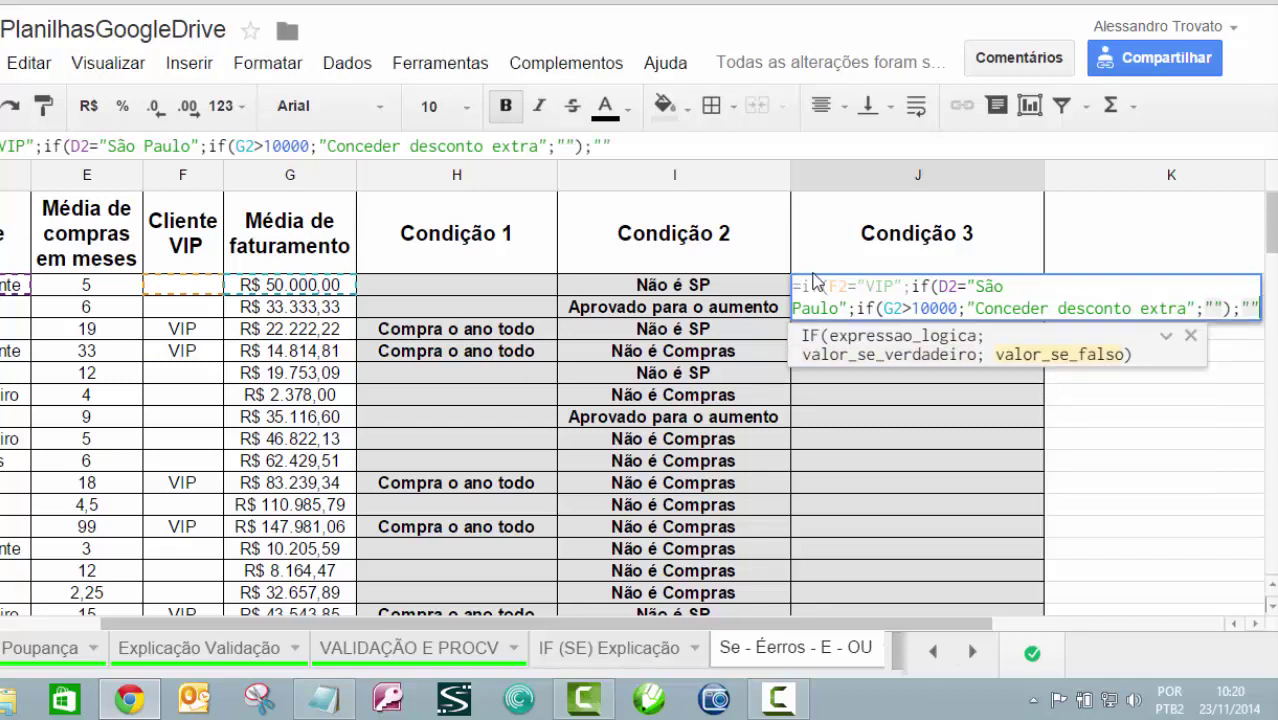
{"action": "type", "text": ")"}
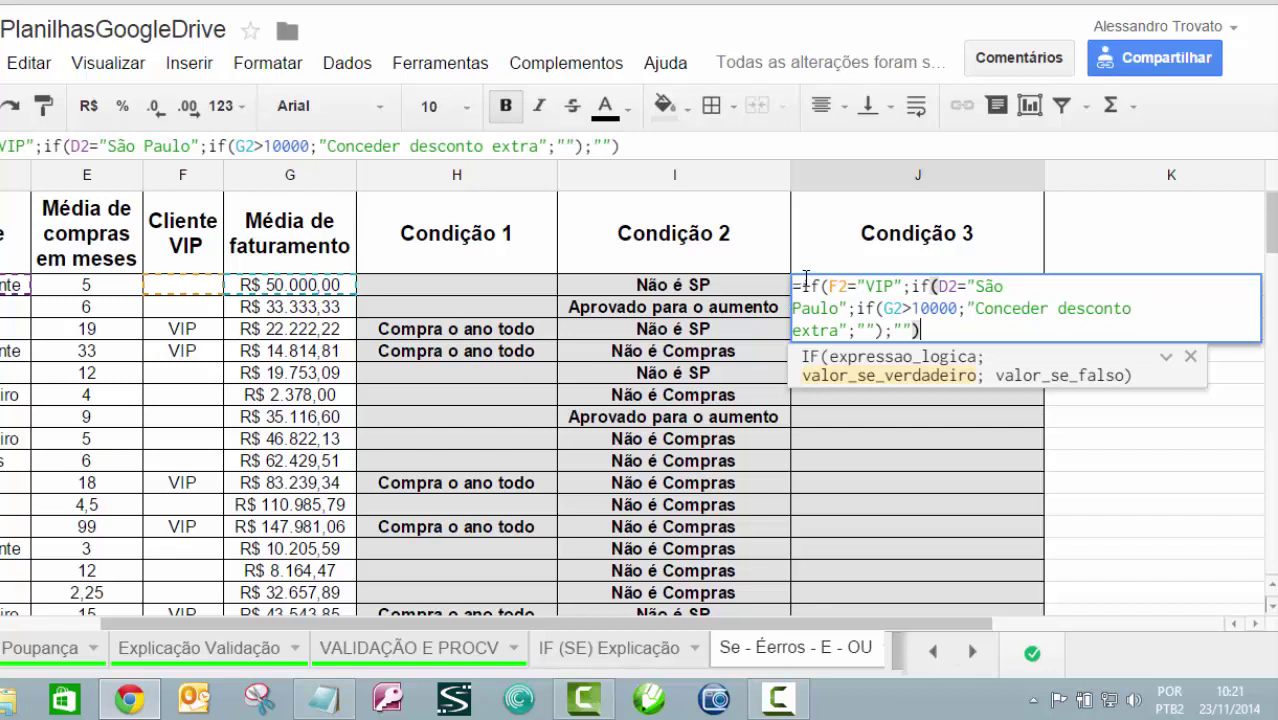
{"action": "type", "text": ";"}
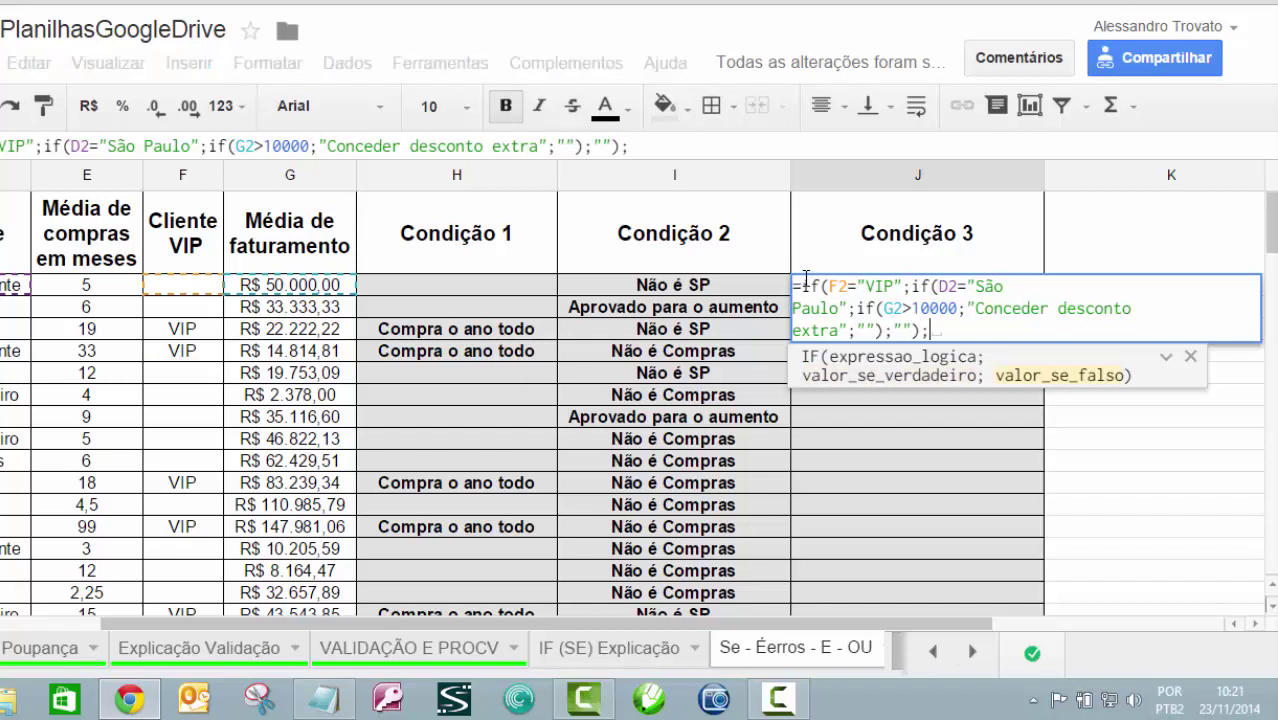
{"action": "type", "text": "\"\""}
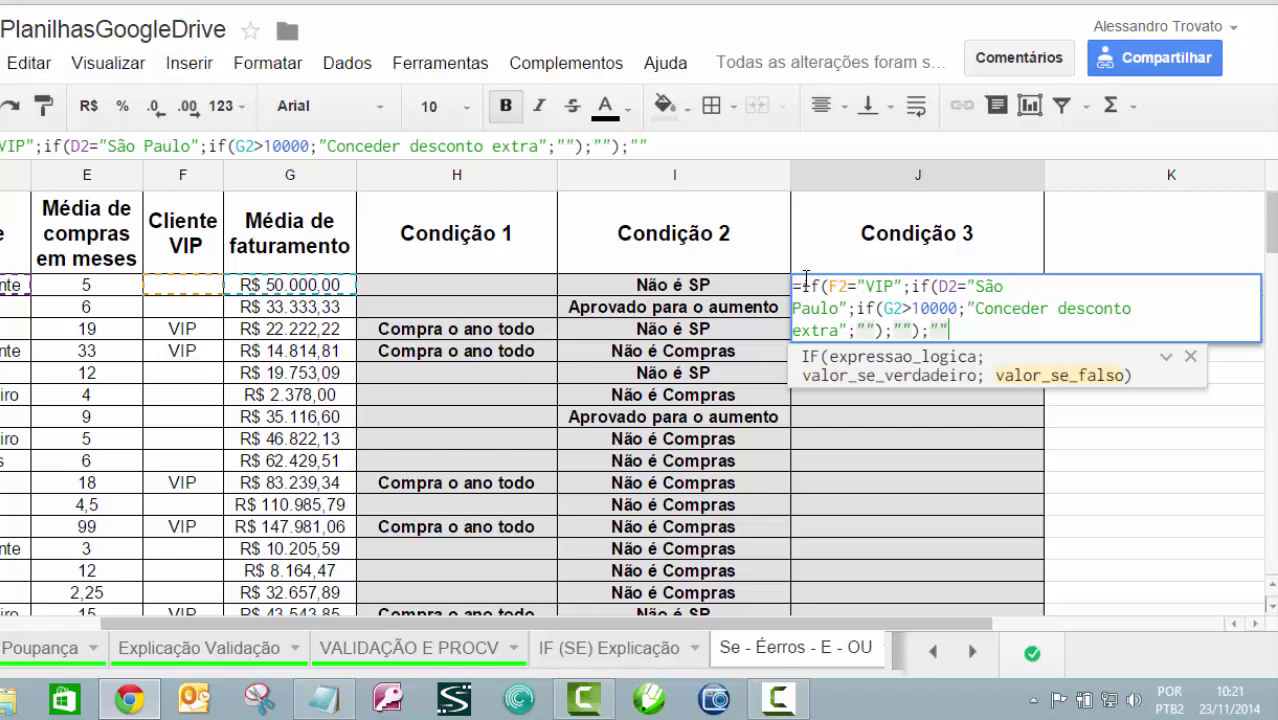
{"action": "type", "text": ")"}
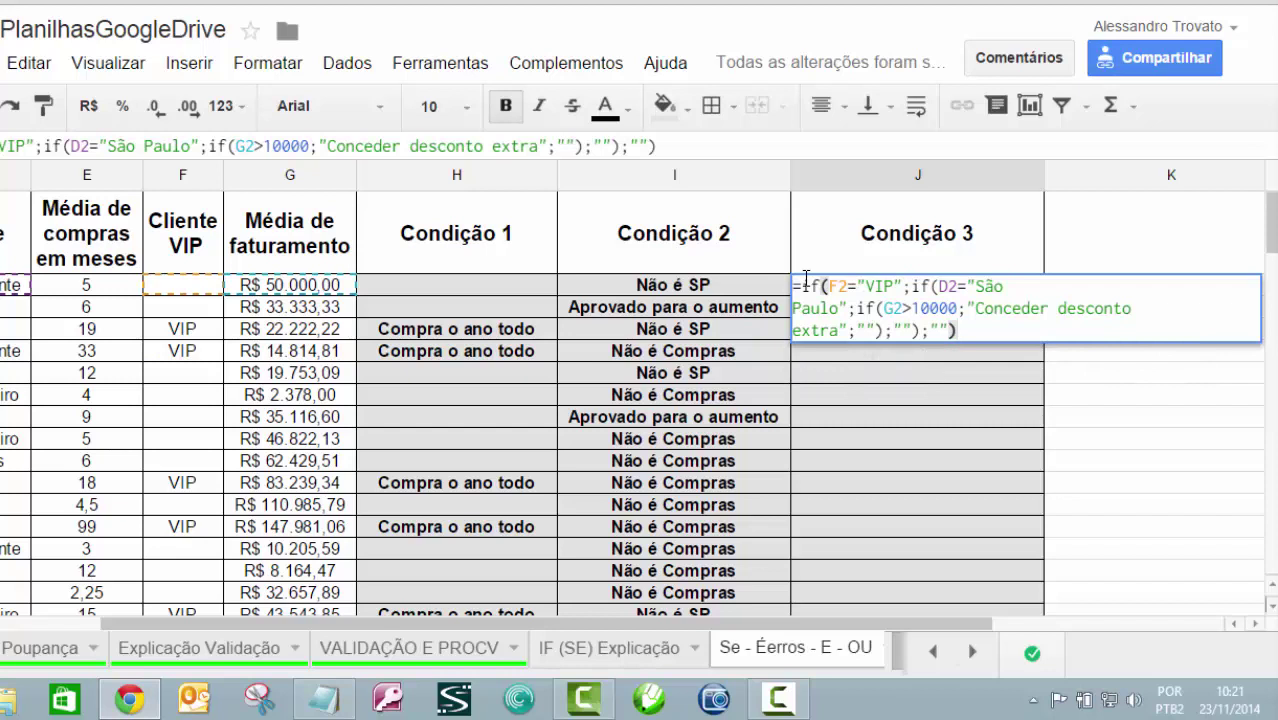
{"action": "key", "text": "Return"}
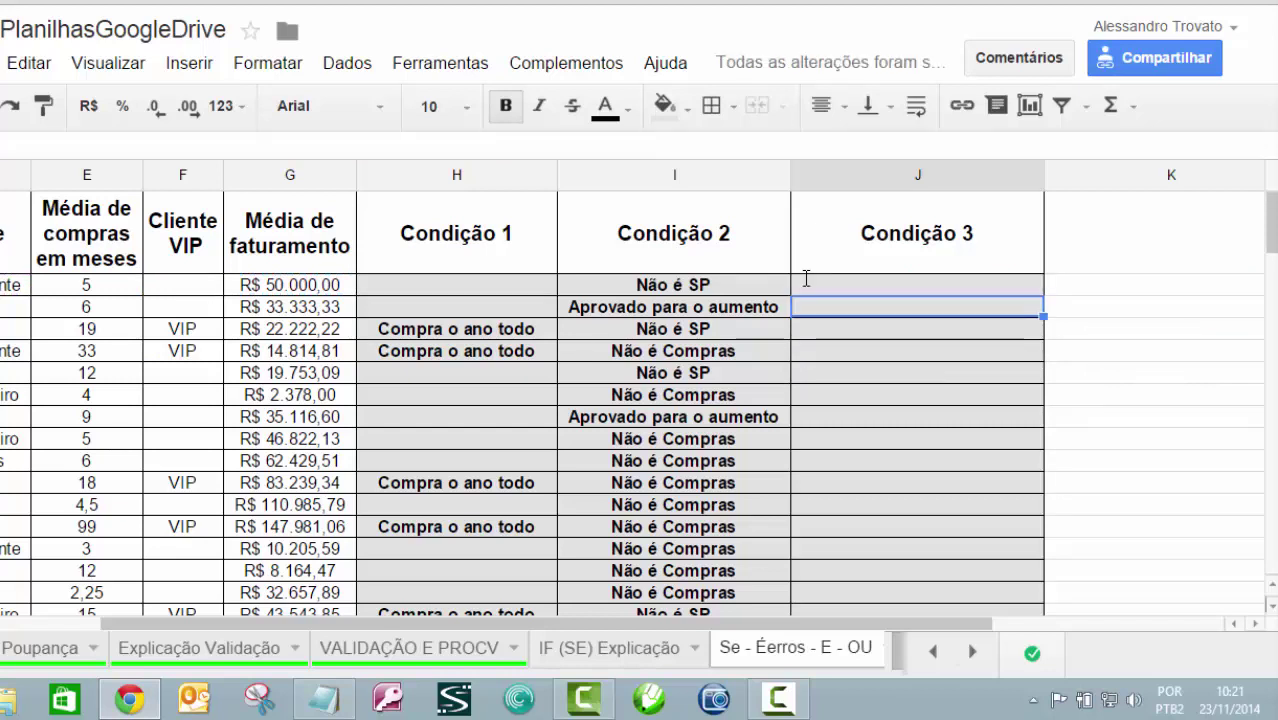
Fill the J2 formula down the Condição 3 column to the table's last row and check the results
{"action": "left_click", "coordinate": [1030, 289]}
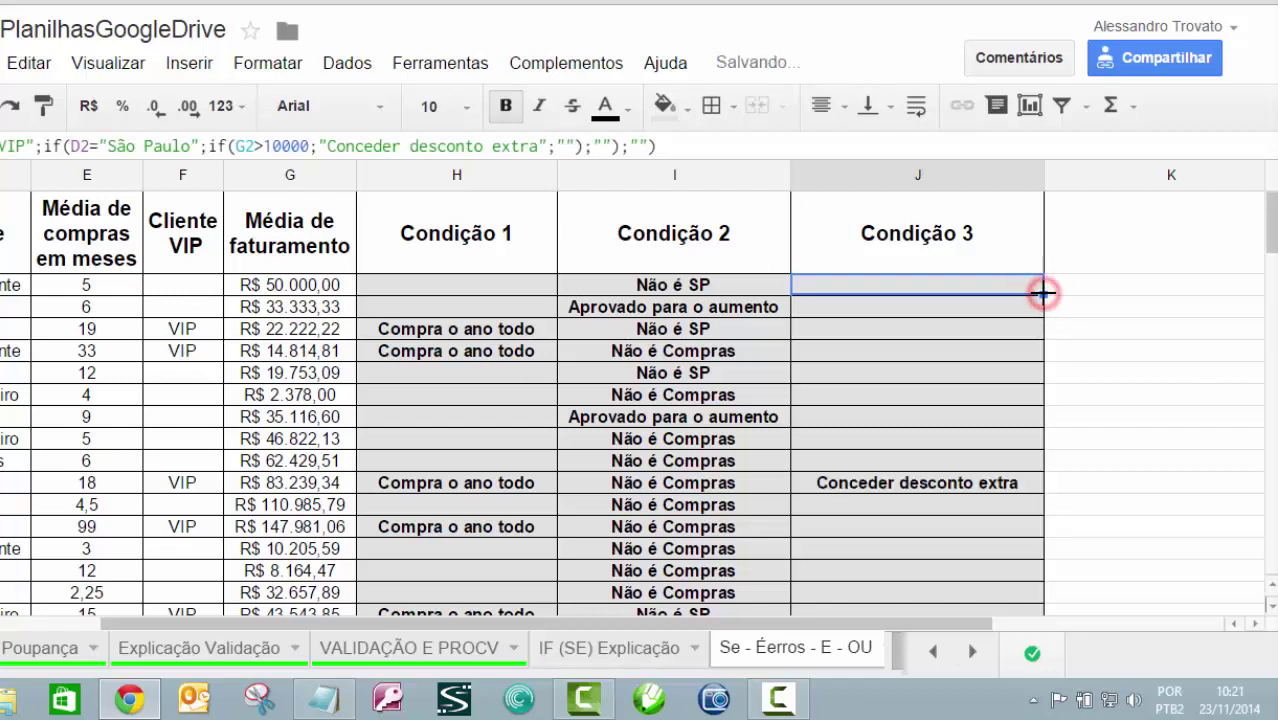
{"action": "scroll", "coordinate": [918, 427], "scroll_direction": "down", "scroll_amount": 1}
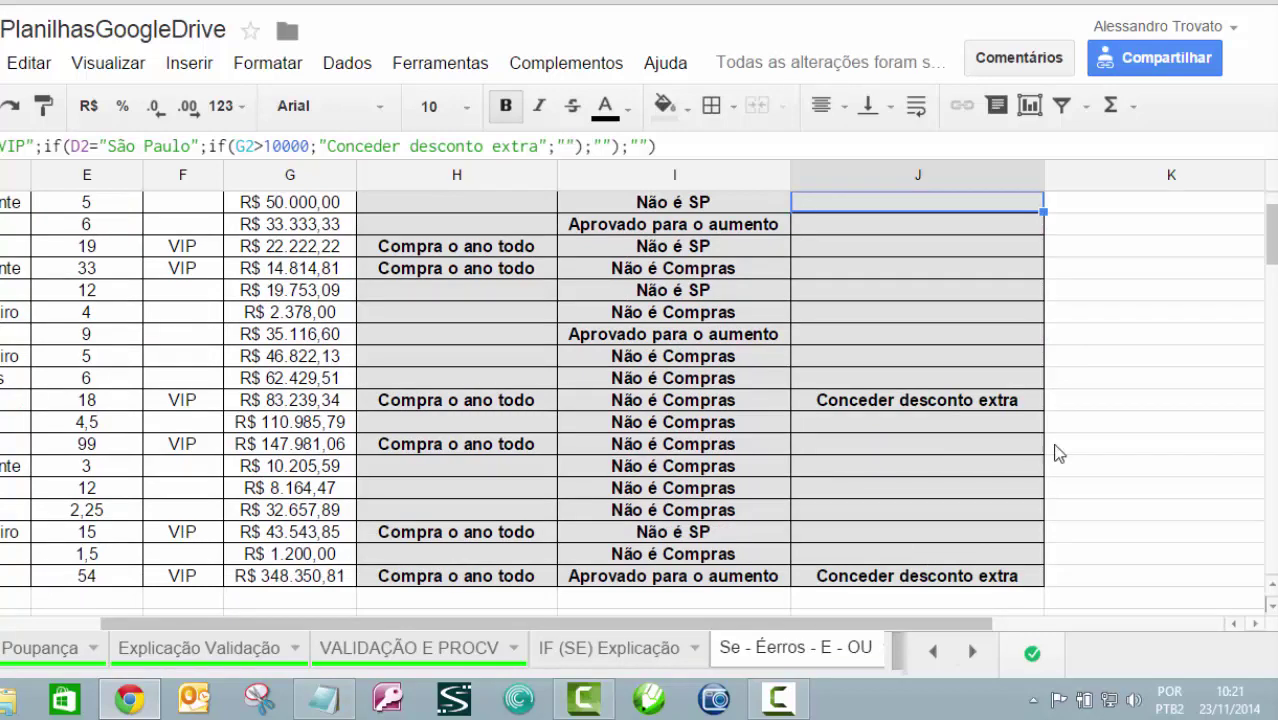
{"action": "scroll", "coordinate": [1085, 469], "scroll_direction": "up", "scroll_amount": 1}
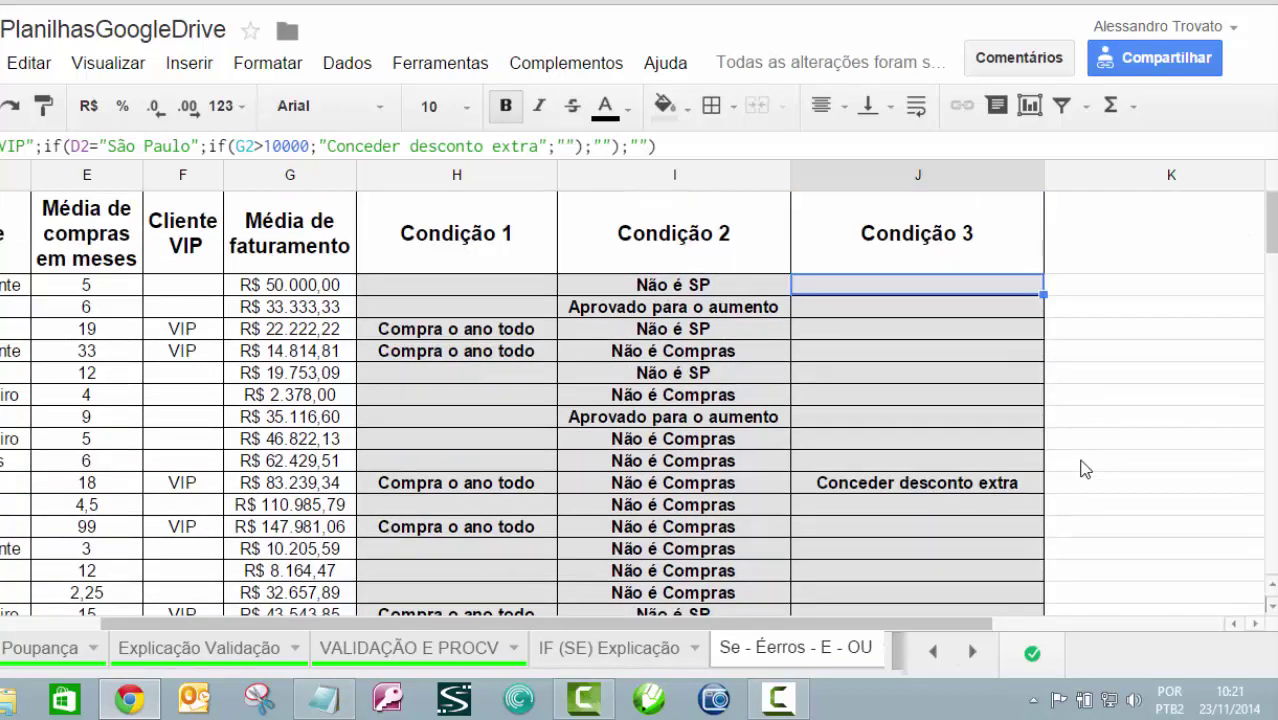
Review the arguments of the J2 formula and set the false value of the outermost "VIP" IF to "Não é VIP"
{"action": "double_click", "coordinate": [862, 287]}
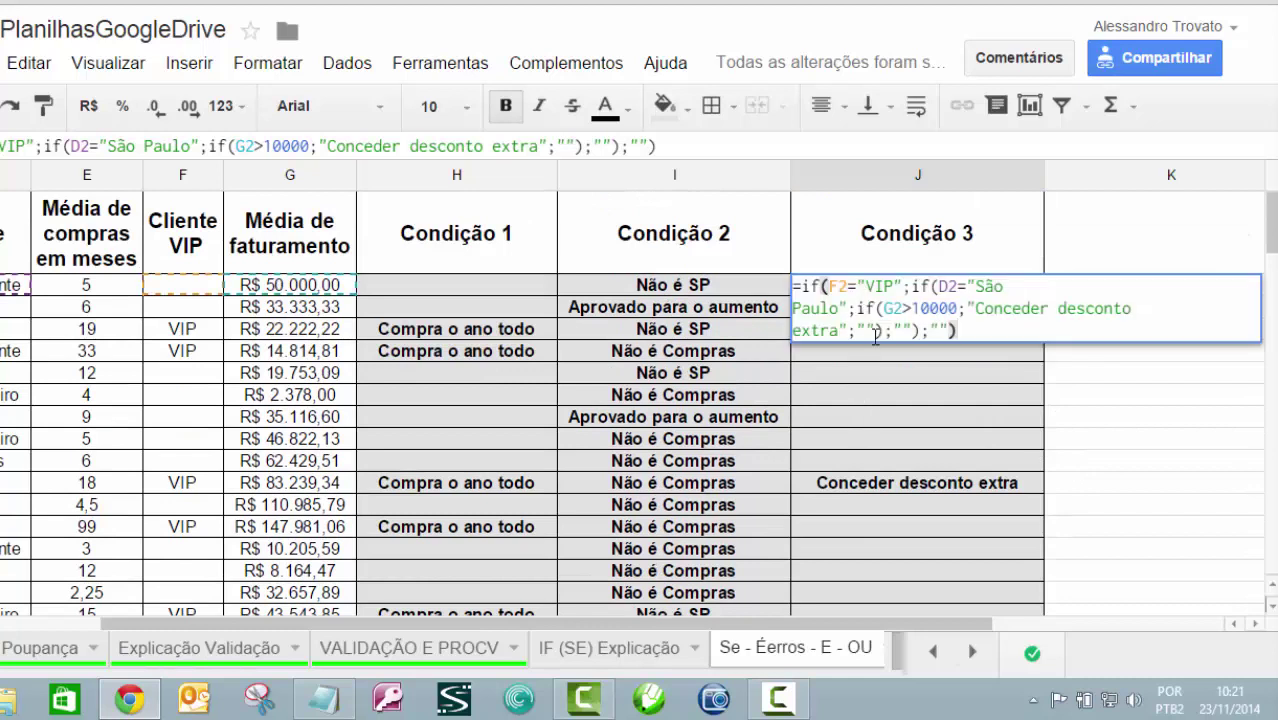
{"action": "left_click_drag", "start_coordinate": [829, 290], "coordinate": [906, 294]}
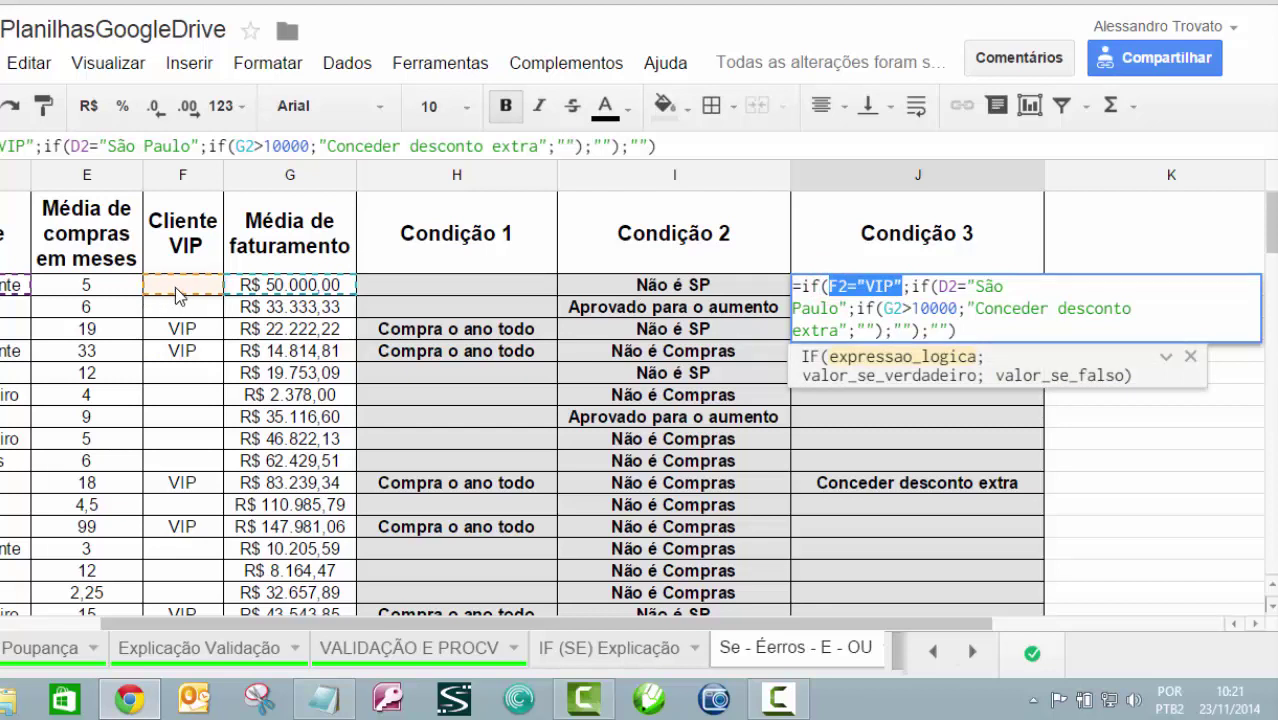
{"action": "left_click", "coordinate": [906, 286]}
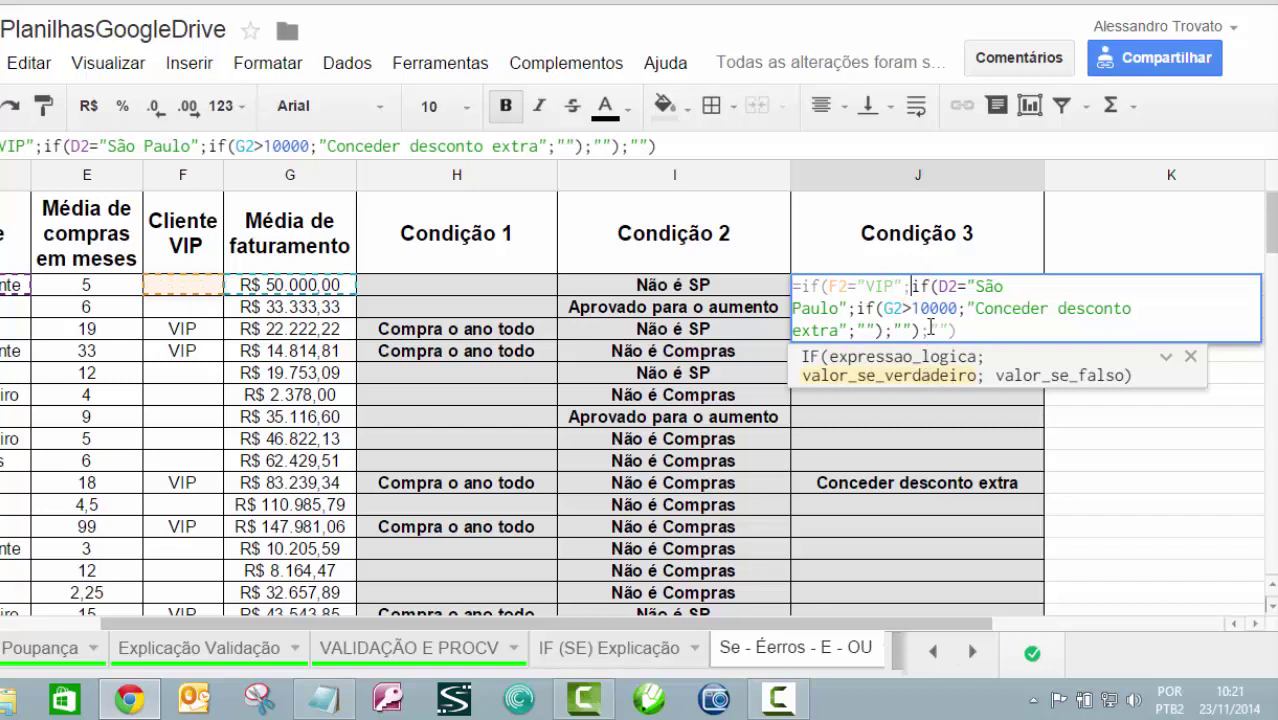
{"action": "left_click_drag", "start_coordinate": [909, 286], "coordinate": [920, 328]}
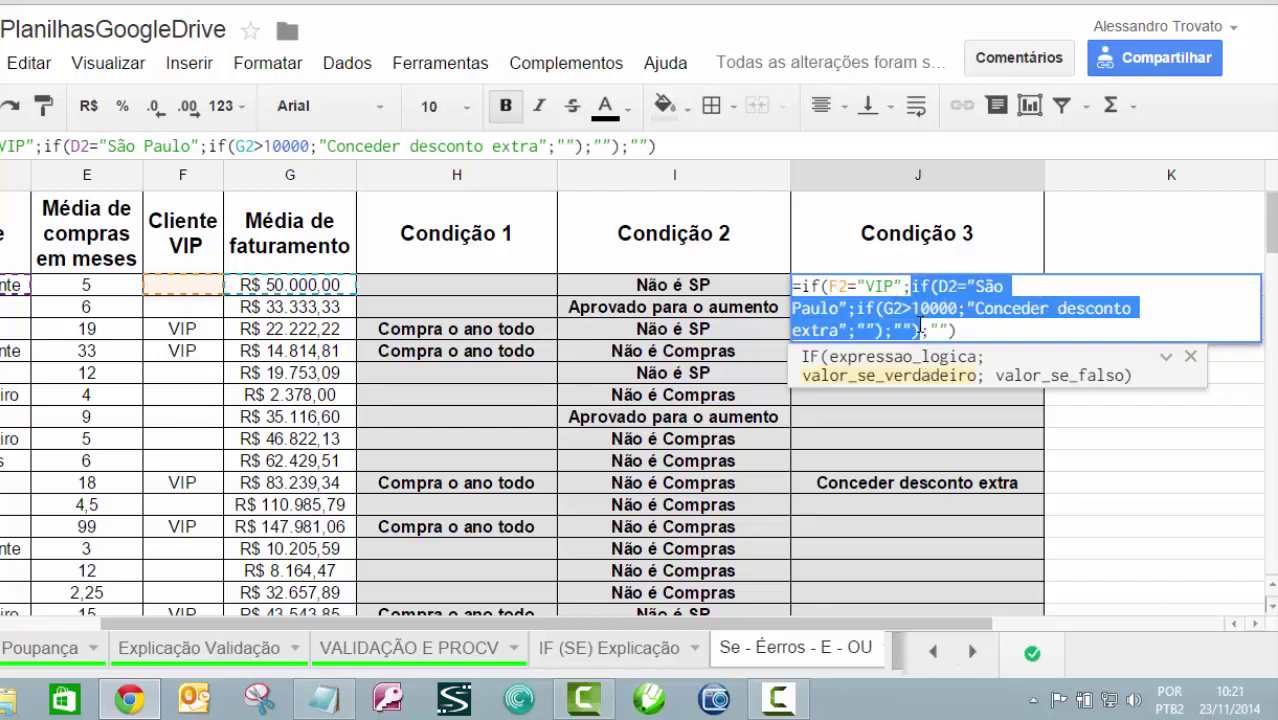
{"action": "left_click", "coordinate": [940, 328]}
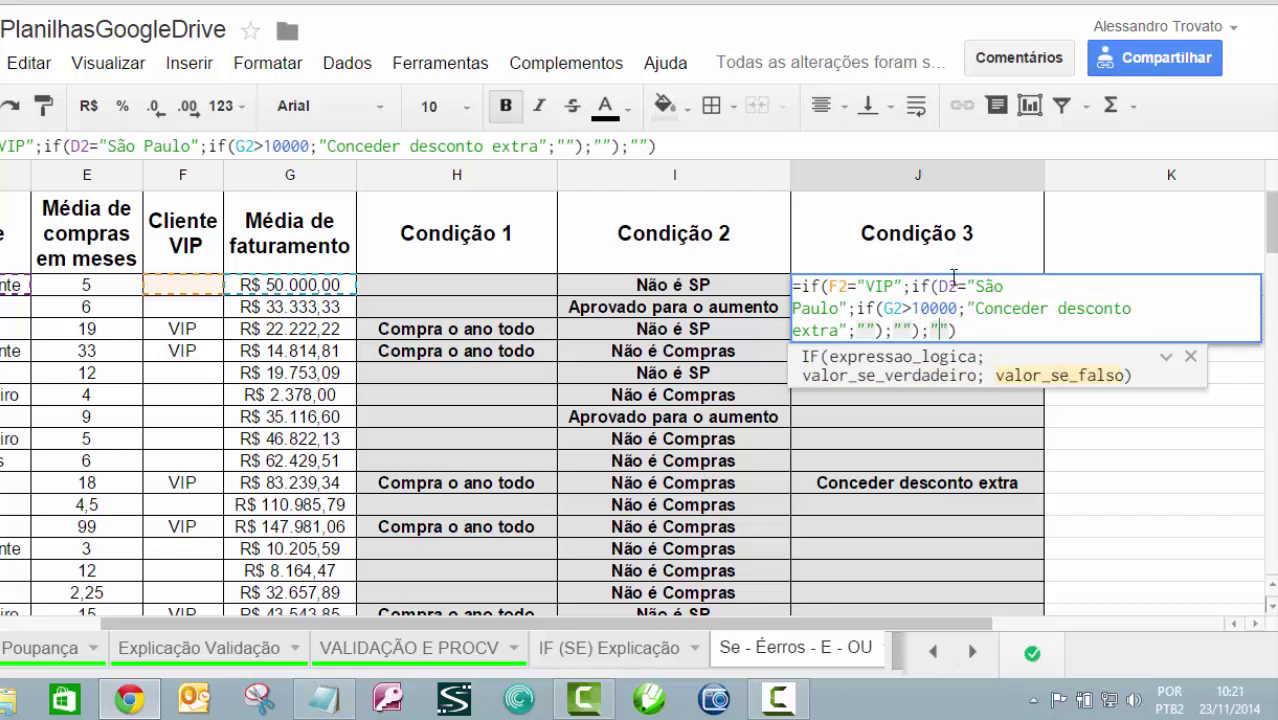
{"action": "type", "text": "Não é VUO"}
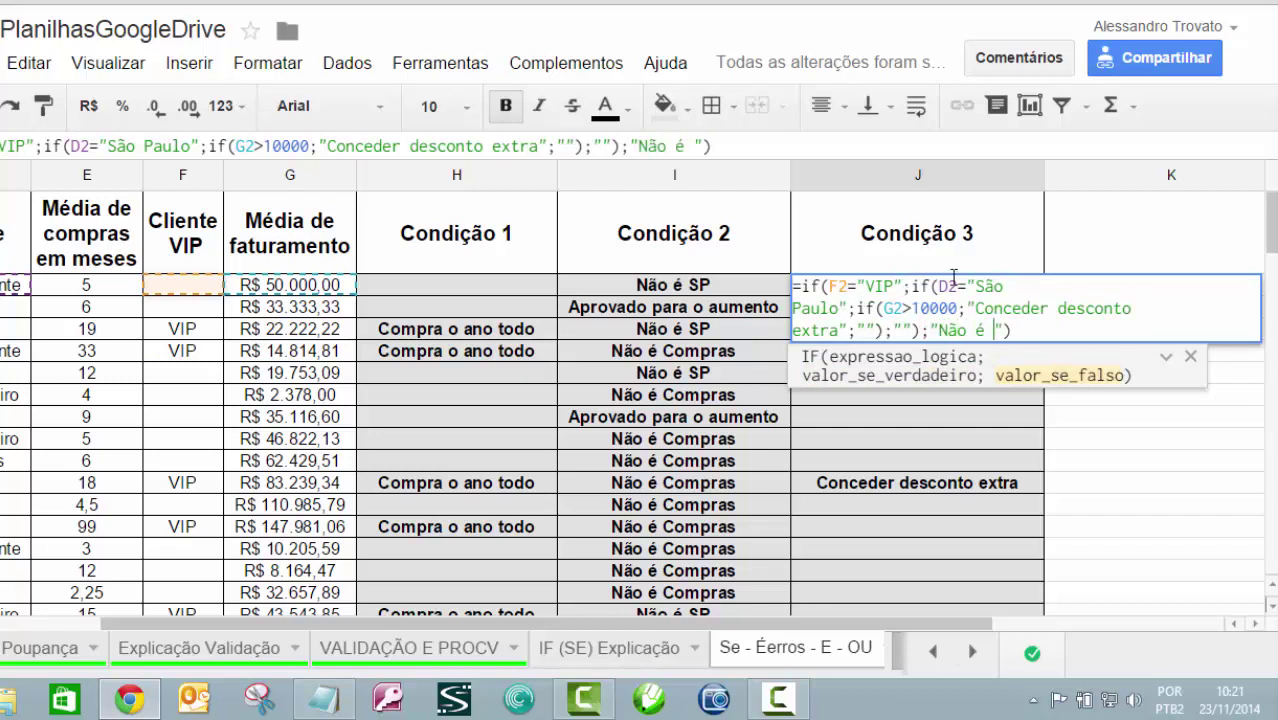
{"action": "key", "text": "BackSpace"}
{"action": "key", "text": "BackSpace"}
{"action": "type", "text": "IP"}
{"action": "key", "text": "Return"}
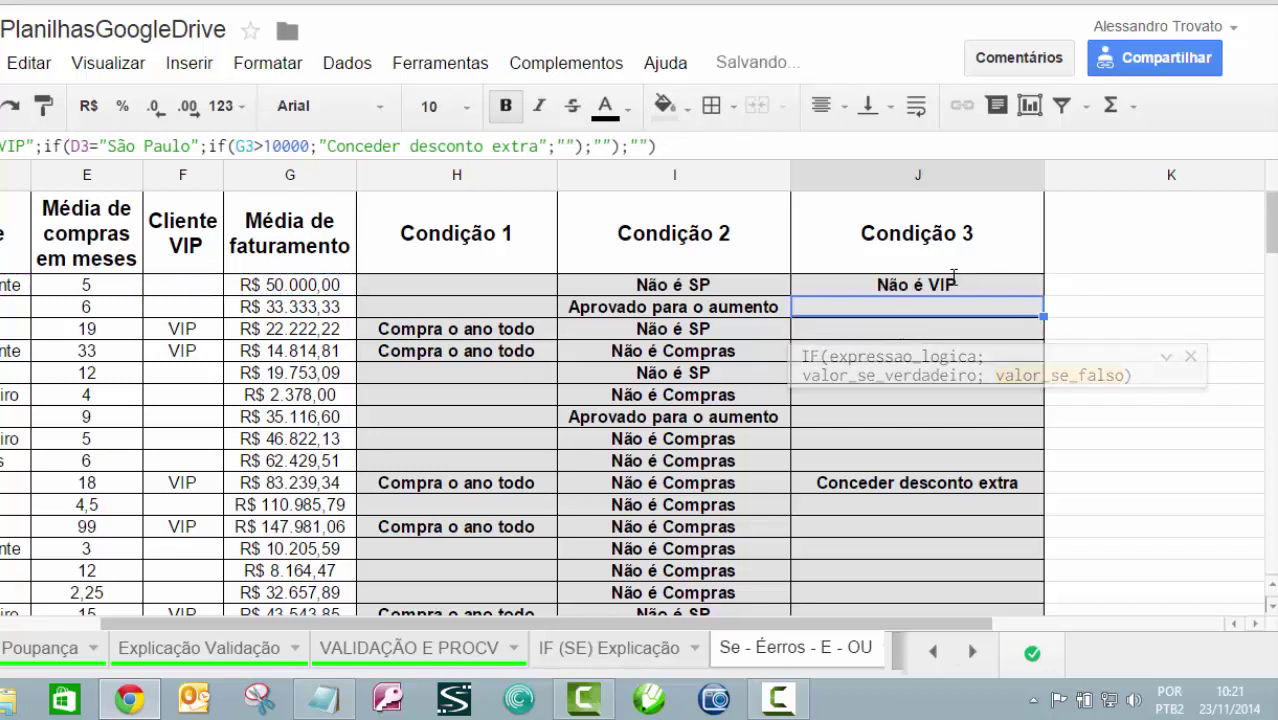
Copy the updated J2 formula with the "Não é VIP" text down the whole Condição 3 column and check the rows
{"action": "left_click", "coordinate": [970, 294]}
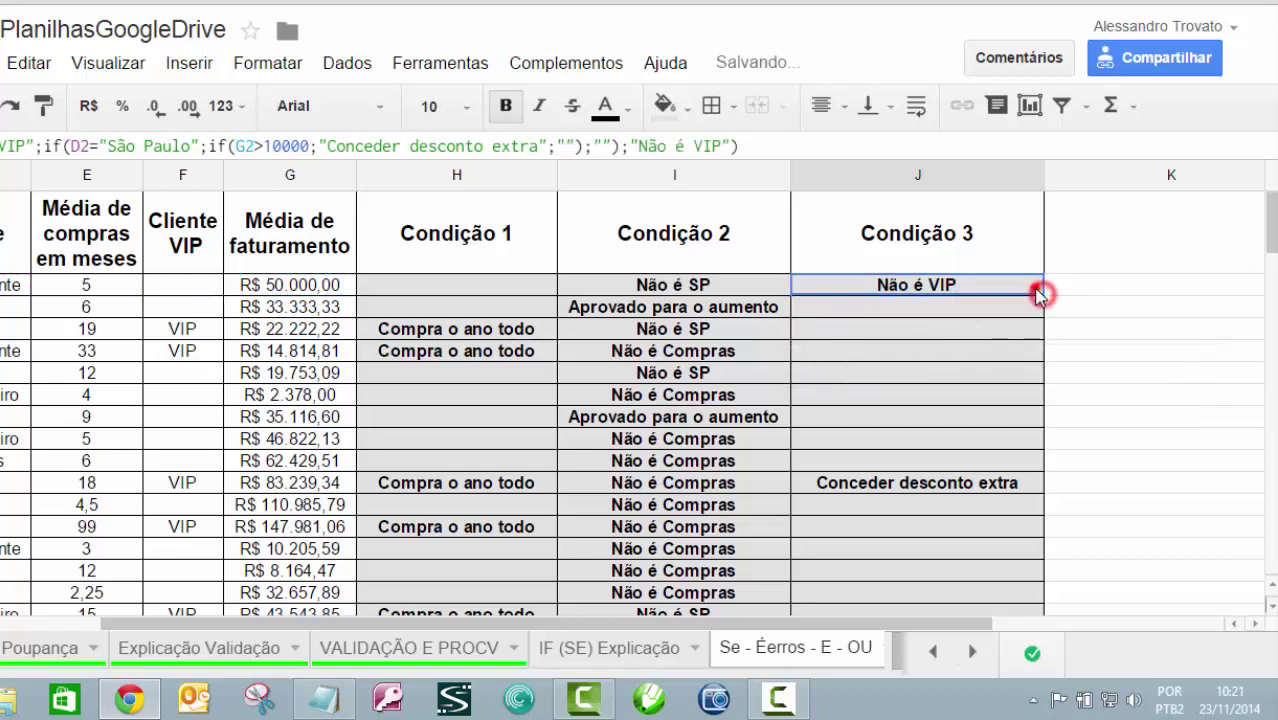
{"action": "left_click_drag", "start_coordinate": [1038, 292], "coordinate": [1030, 583]}
{"action": "scroll", "coordinate": [1030, 505], "scroll_direction": "up", "scroll_amount": 1}
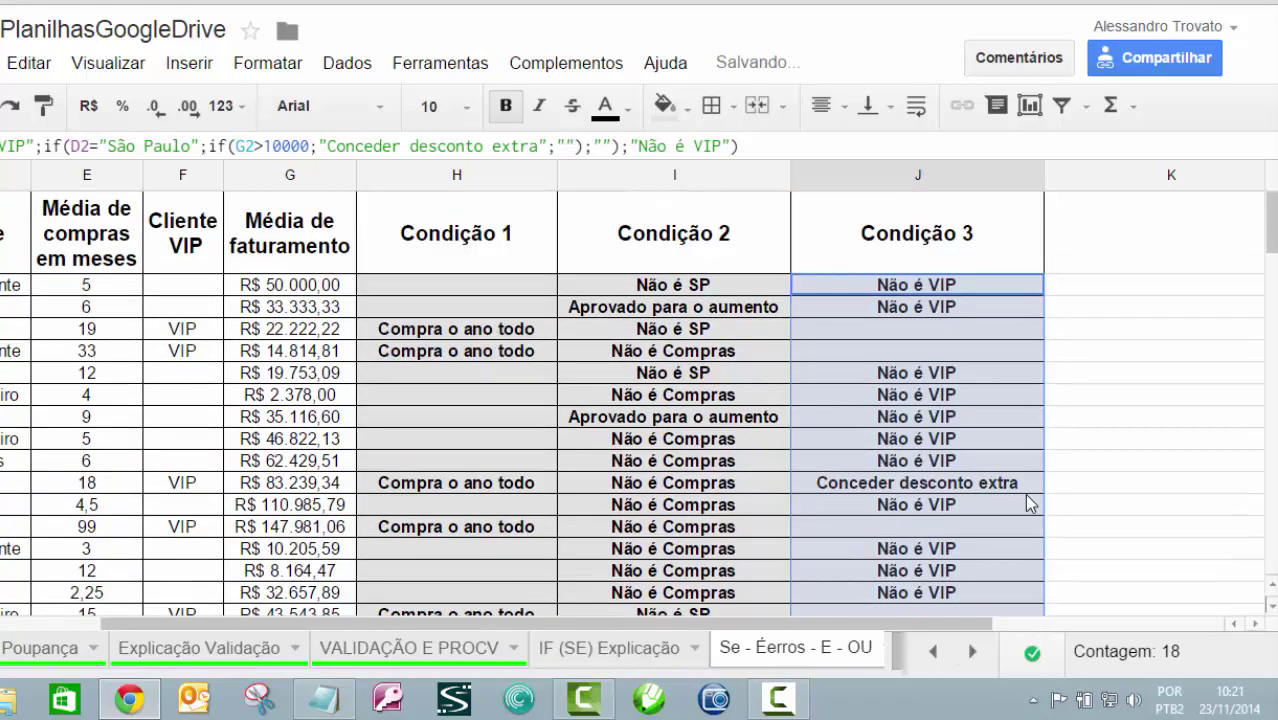
{"action": "scroll", "coordinate": [925, 315], "scroll_direction": "down", "scroll_amount": 1}
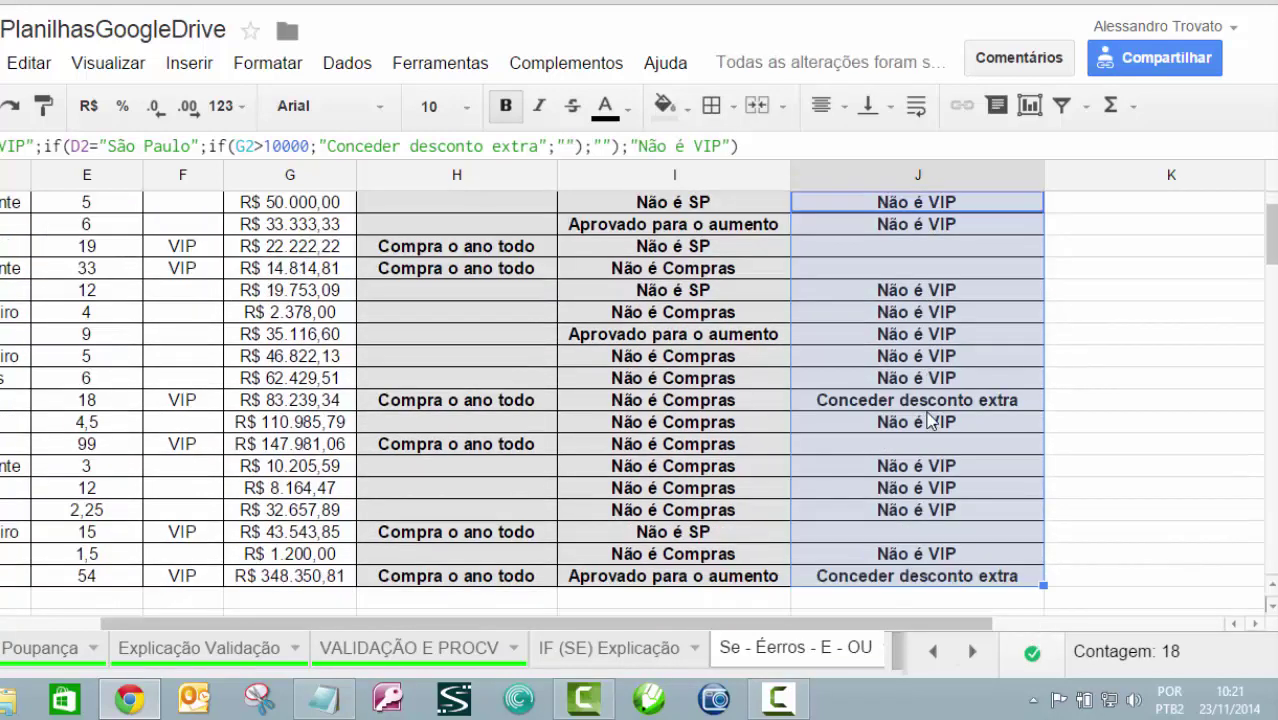
Review the nested tests in the J2 formula and set the false value of the "São Paulo" IF to "Não é SP"
{"action": "scroll", "coordinate": [913, 323], "scroll_direction": "up", "scroll_amount": 1}
{"action": "left_click", "coordinate": [908, 287]}
{"action": "double_click", "coordinate": [908, 287]}
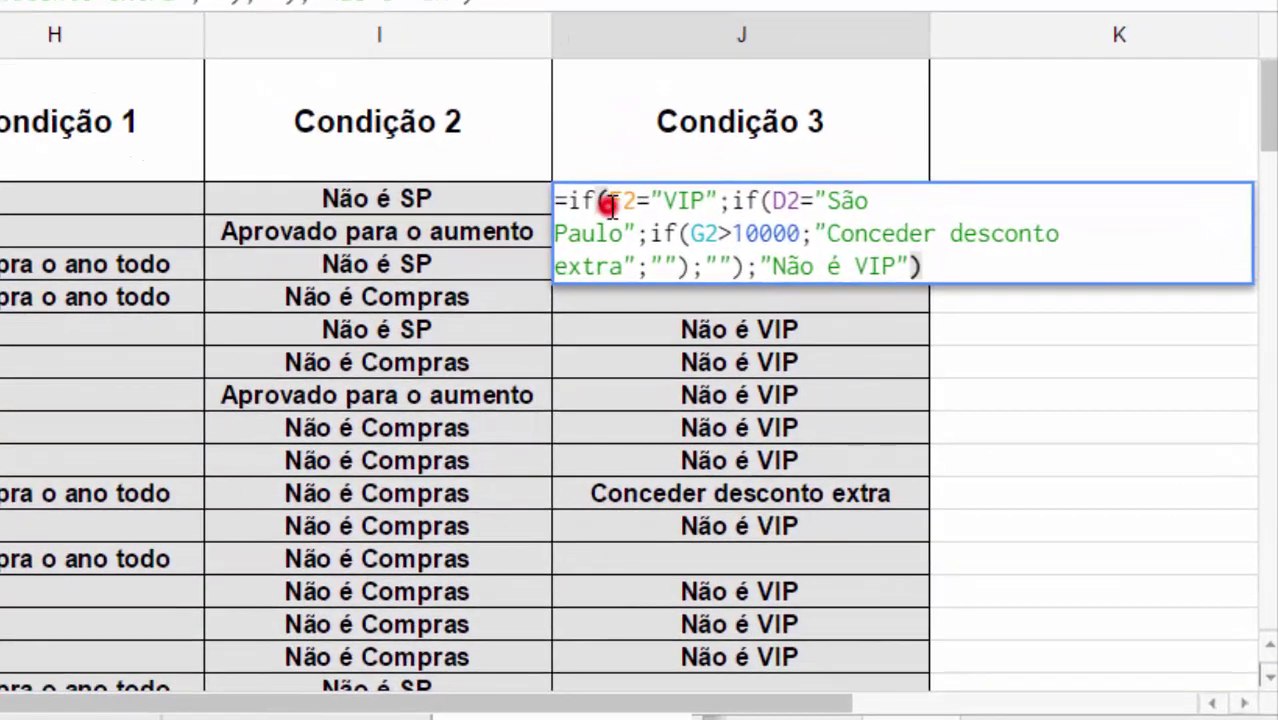
{"action": "left_click_drag", "start_coordinate": [610, 204], "coordinate": [705, 213]}
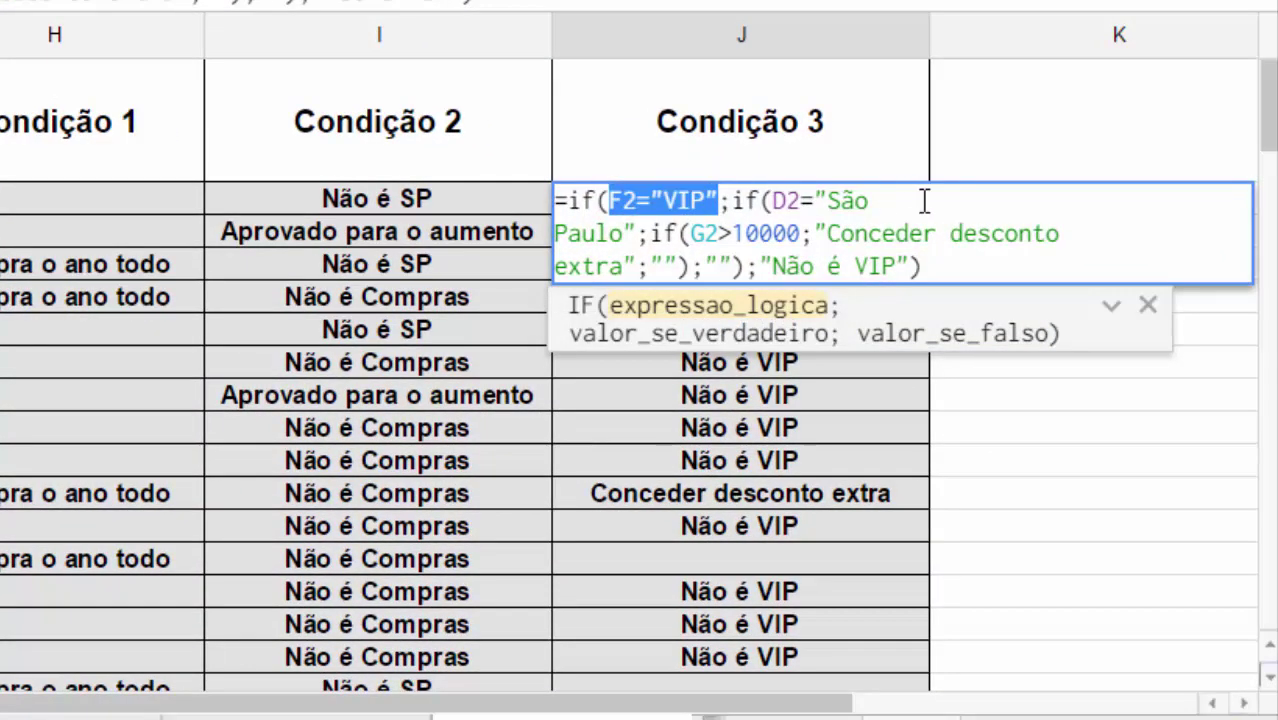
{"action": "left_click", "coordinate": [830, 266]}
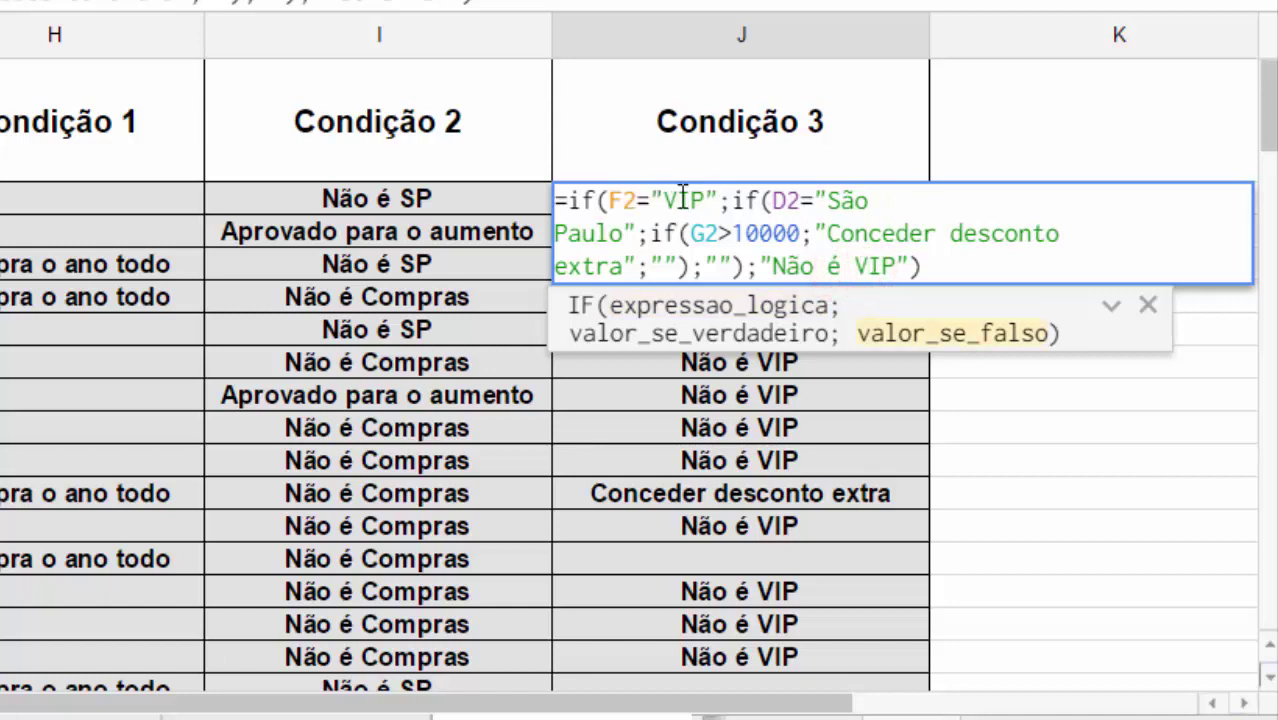
{"action": "left_click_drag", "start_coordinate": [735, 203], "coordinate": [855, 200]}
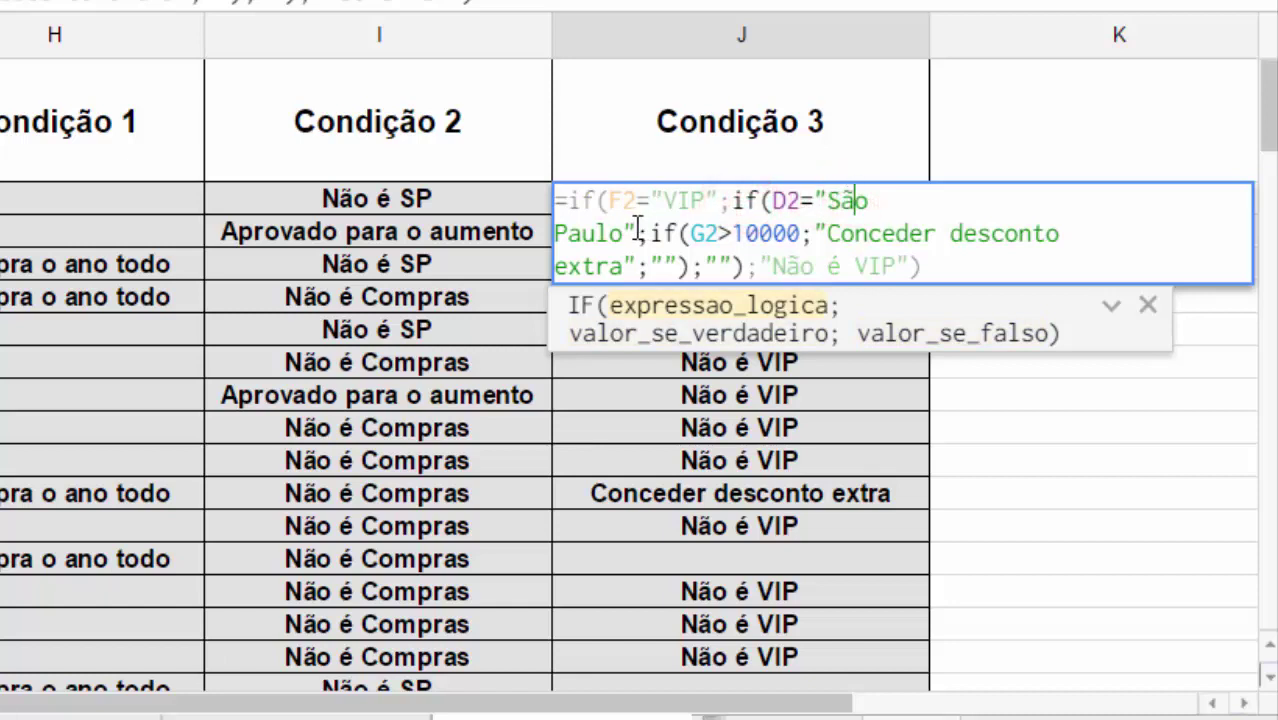
{"action": "left_click", "coordinate": [607, 232]}
{"action": "left_click", "coordinate": [675, 232]}
{"action": "left_click_drag", "start_coordinate": [678, 233], "coordinate": [778, 236]}
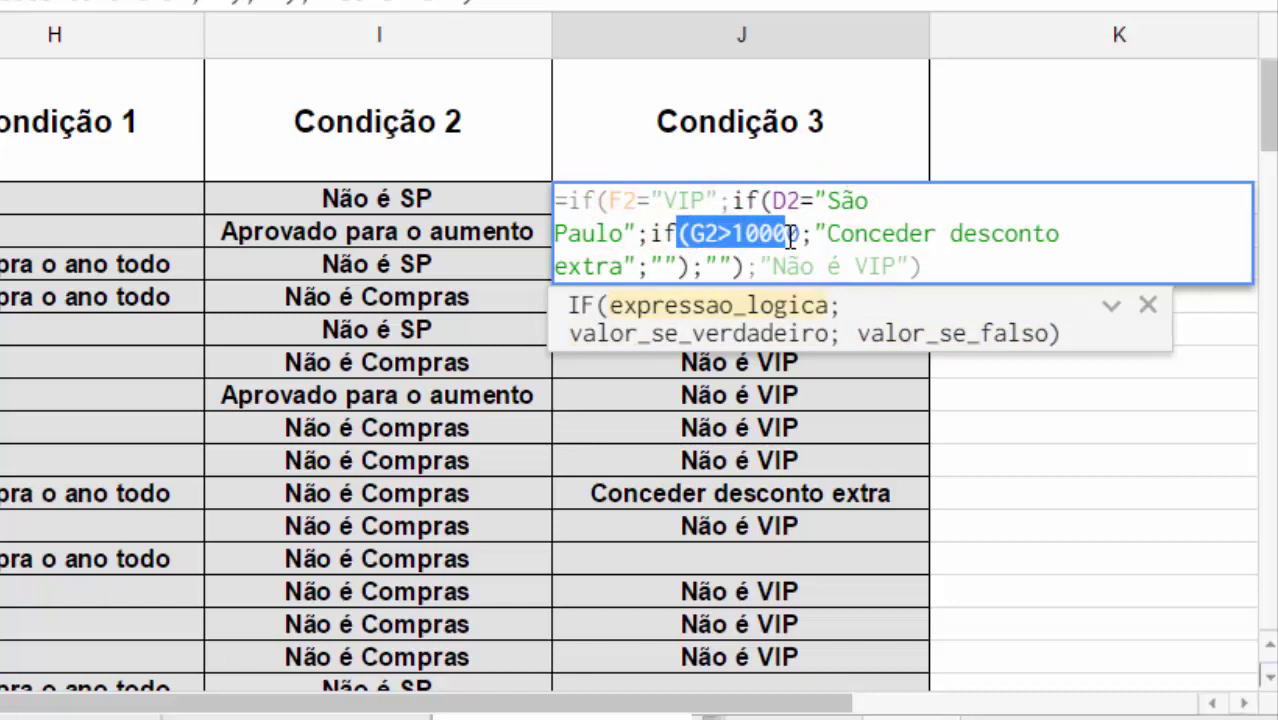
{"action": "left_click", "coordinate": [616, 231]}
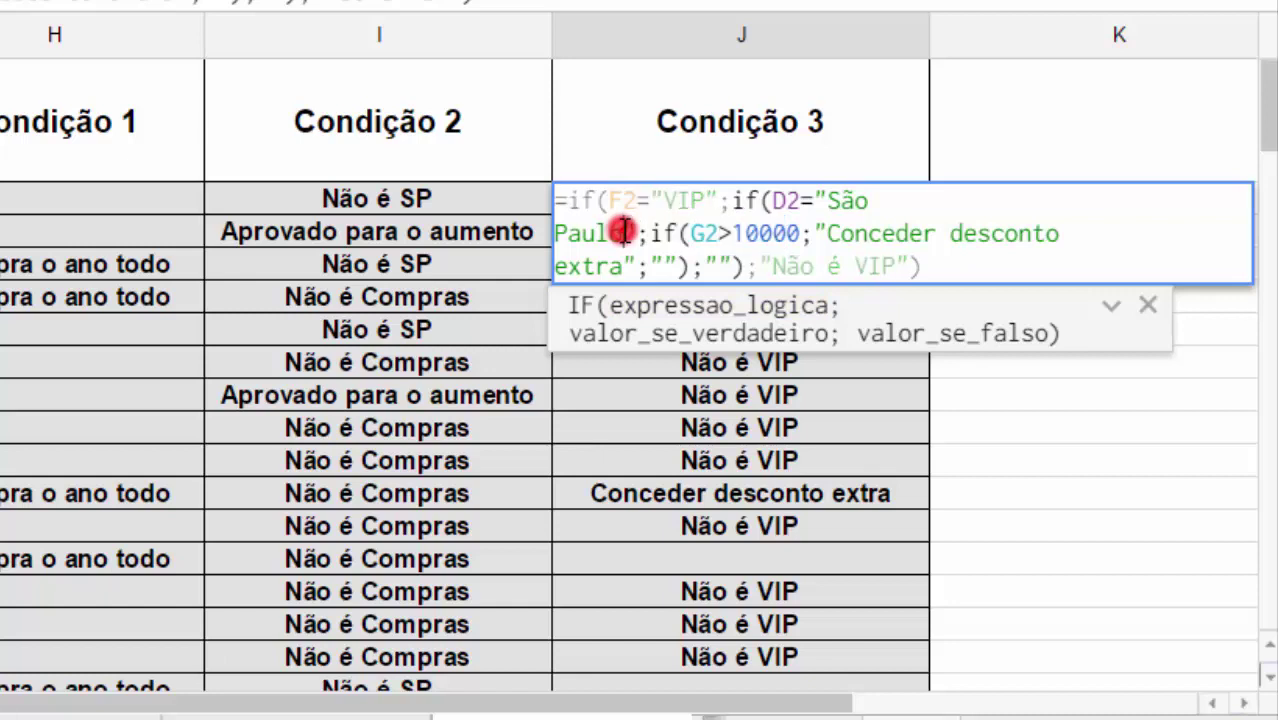
{"action": "left_click", "coordinate": [719, 264]}
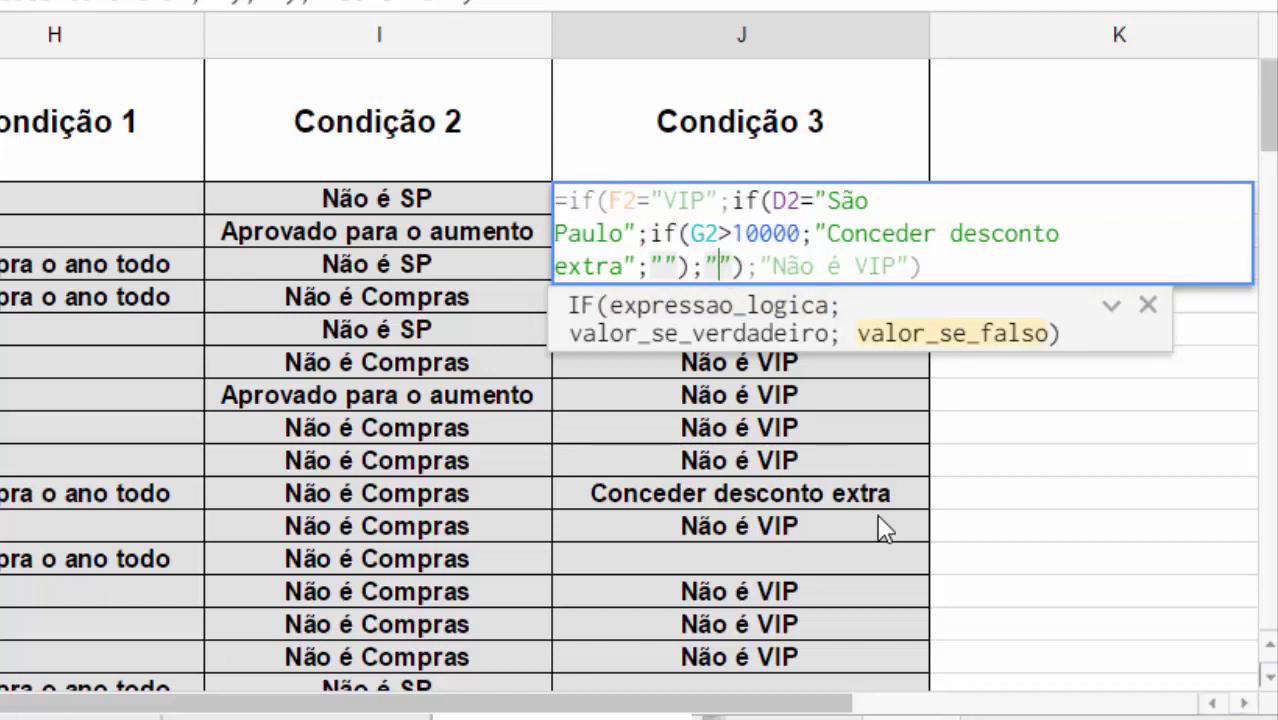
{"action": "type", "text": "Não éS"}
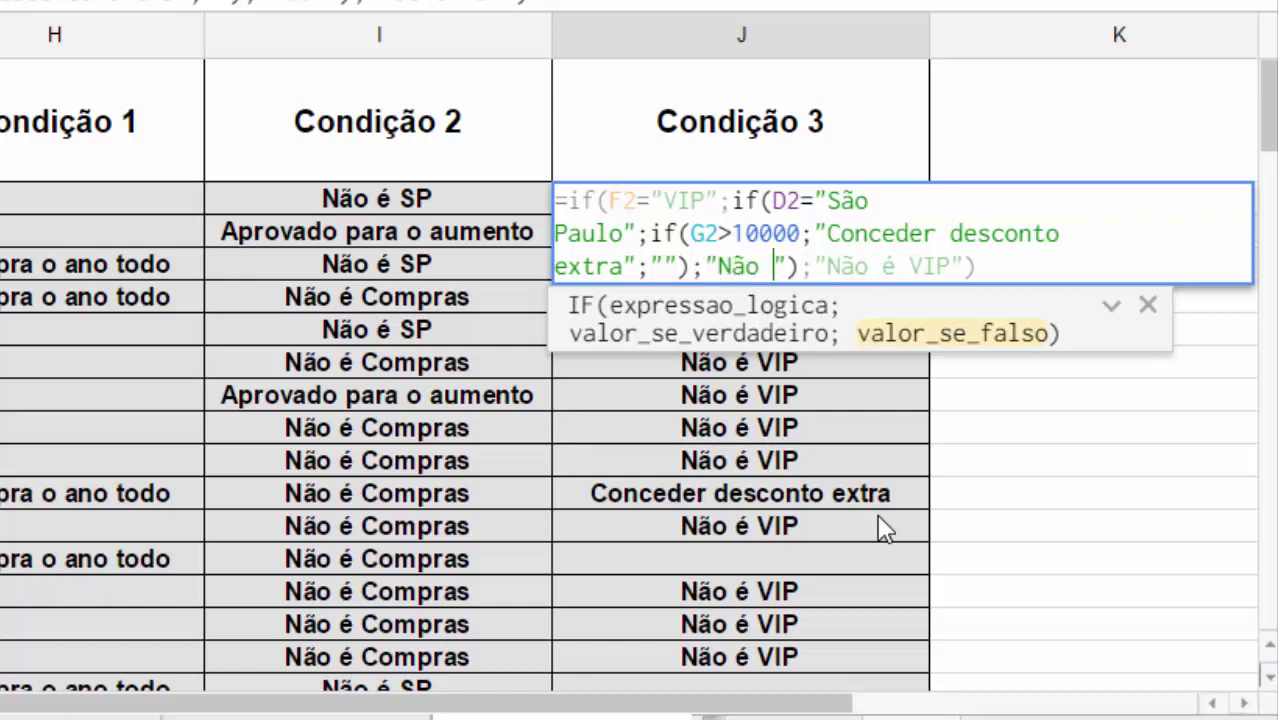
{"action": "key", "text": "BackSpace"}
{"action": "key", "text": "BackSpace"}
{"action": "type", "text": "SP"}
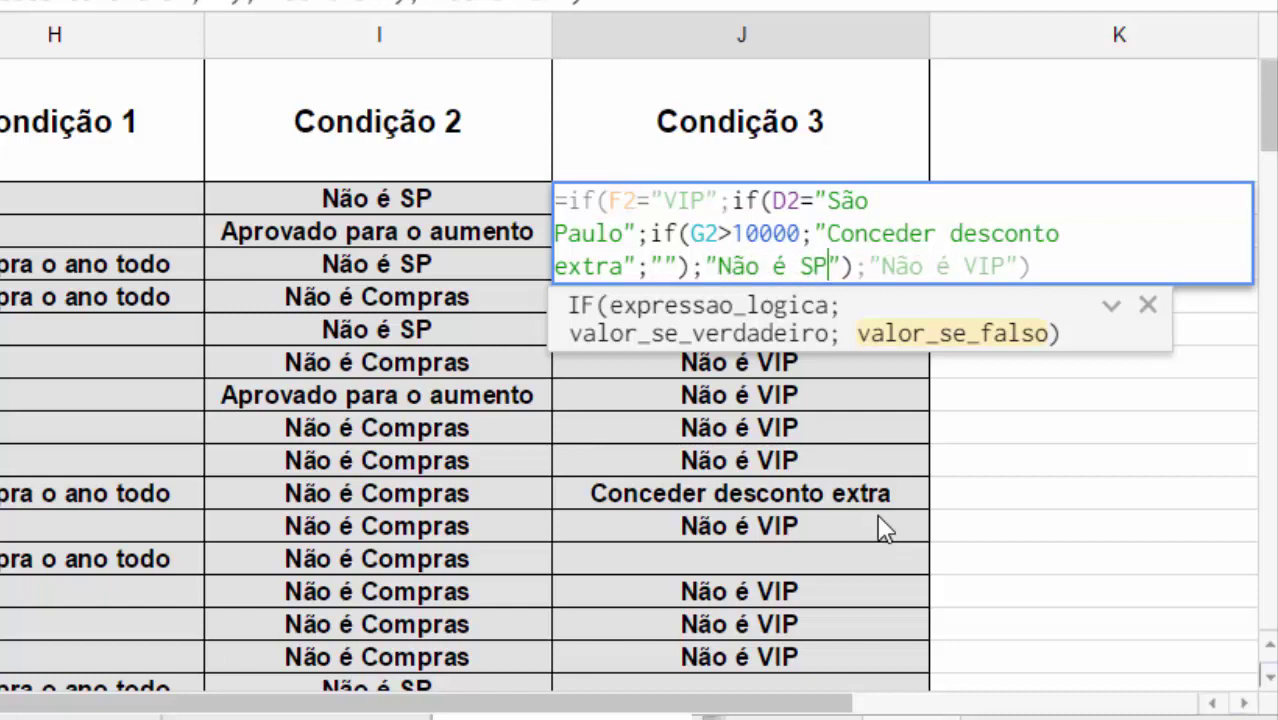
{"action": "key", "text": "Return"}
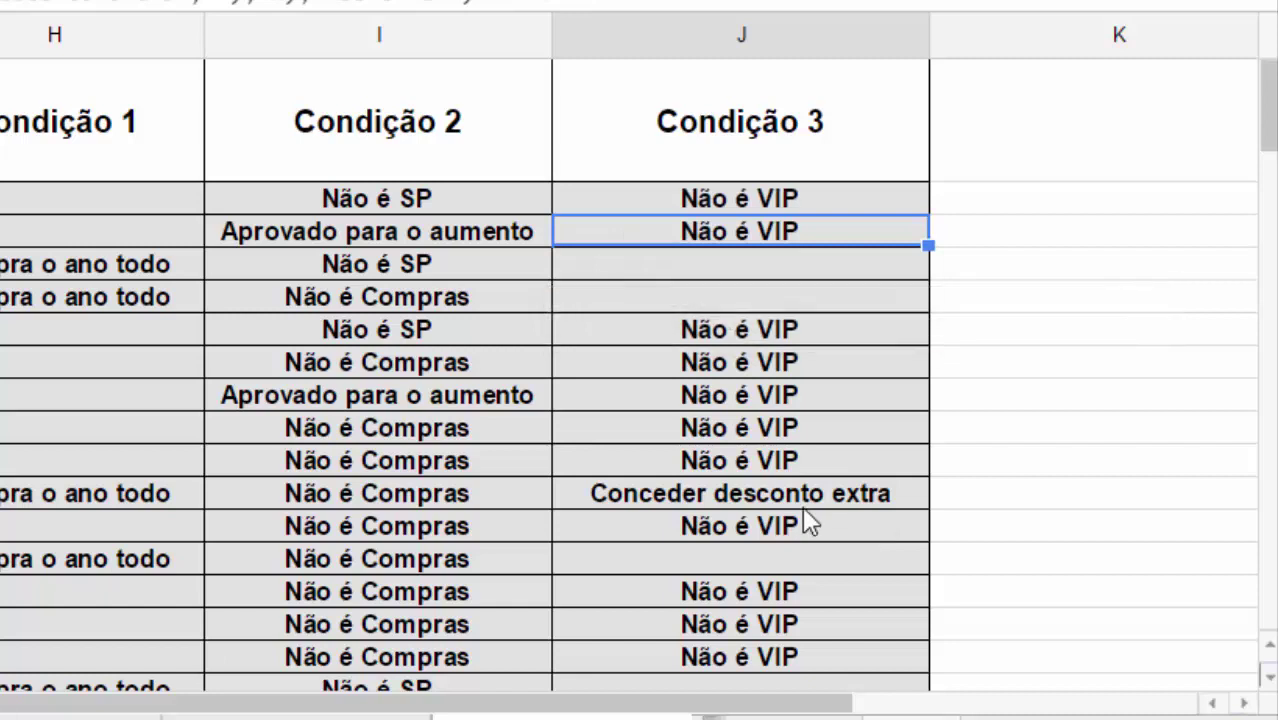
Copy the J2 formula with the "Não é SP" text down the Condição 3 column and check the VIP clients' rows
{"action": "left_click", "coordinate": [862, 208]}
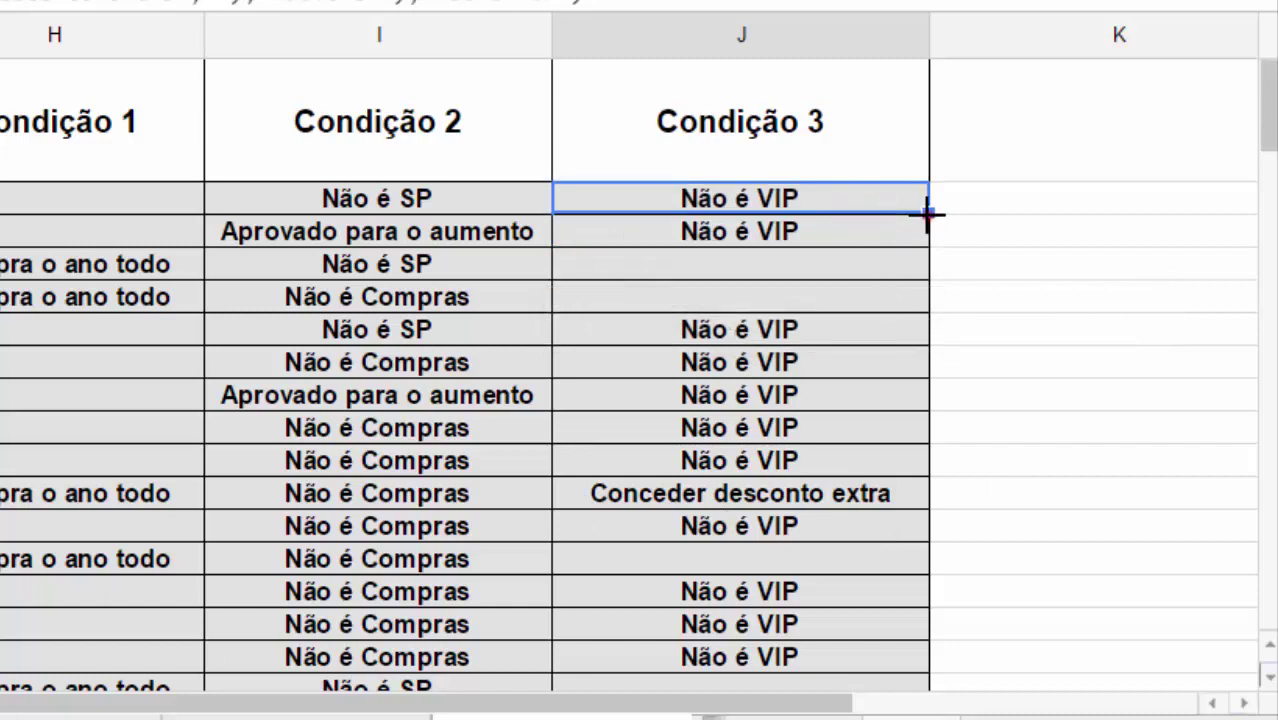
{"action": "left_click_drag", "start_coordinate": [927, 212], "coordinate": [884, 640]}
{"action": "scroll", "coordinate": [870, 476], "scroll_direction": "up", "scroll_amount": 3}
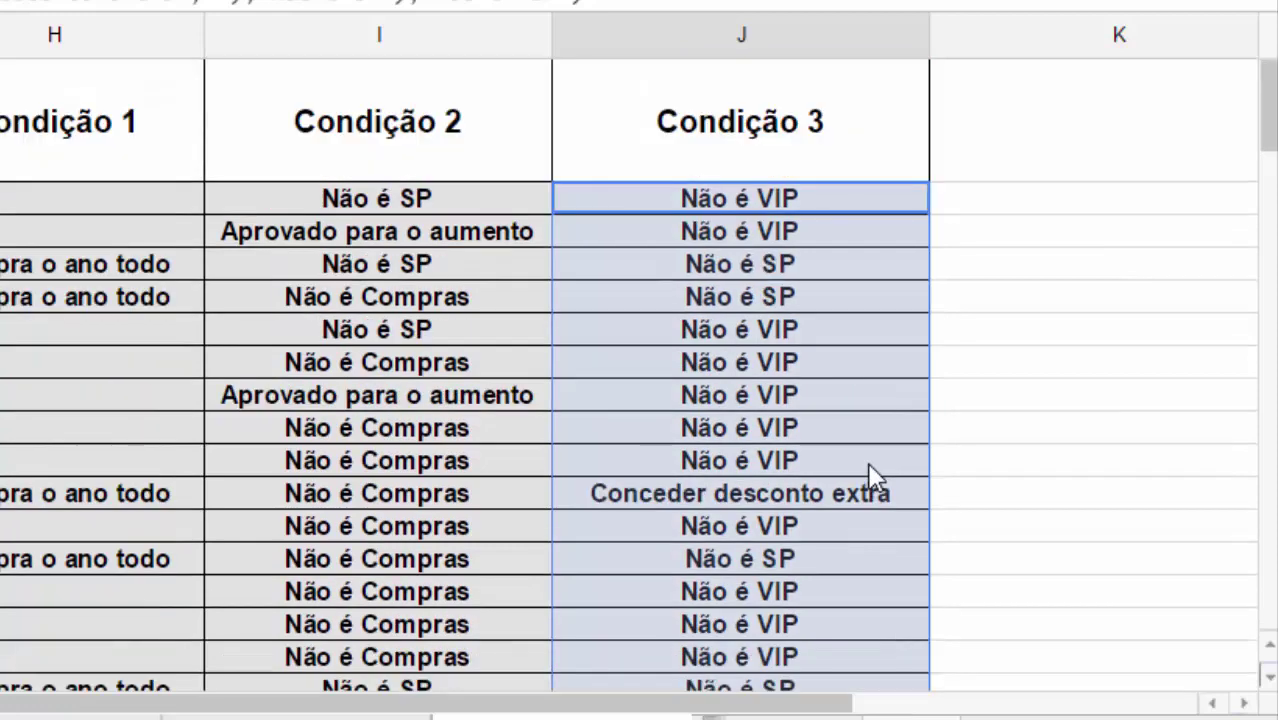
{"action": "left_click", "coordinate": [800, 268]}
{"action": "left_click", "coordinate": [800, 293]}
{"action": "left_click", "coordinate": [795, 265]}
{"action": "left_click", "coordinate": [800, 304]}
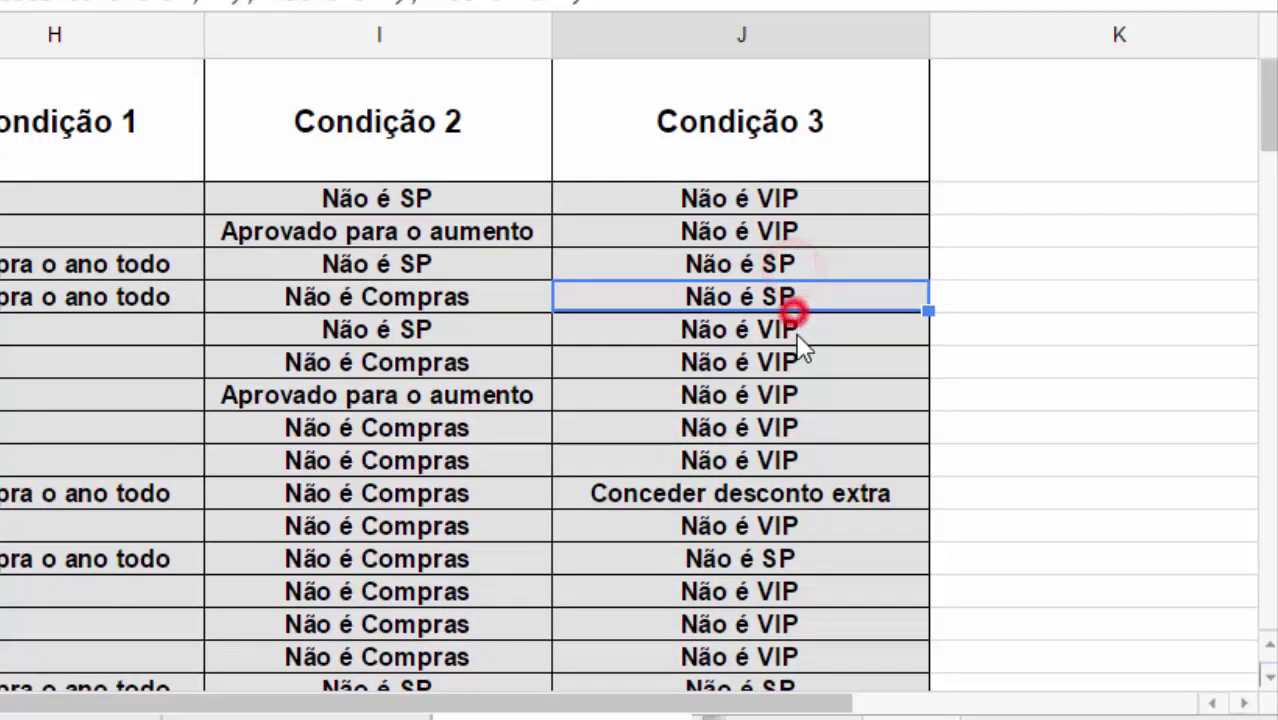
{"action": "left_click", "coordinate": [814, 560]}
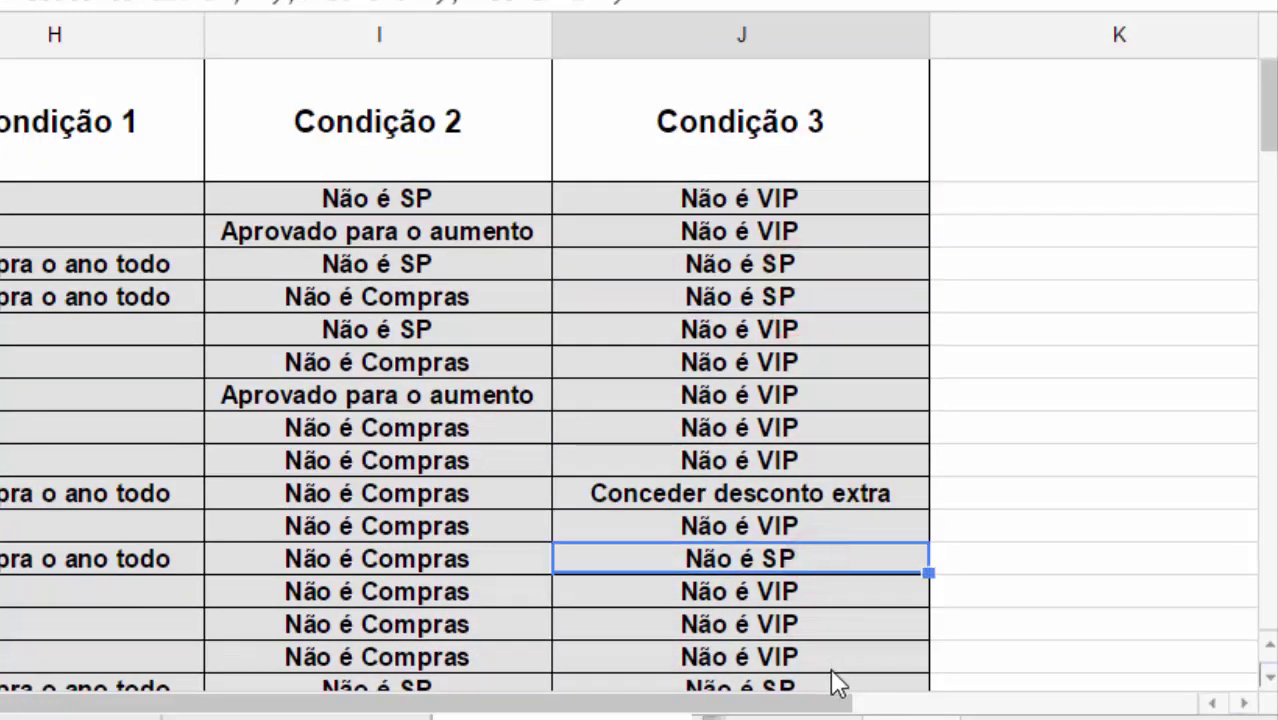
Set the false value of the innermost G2>10000 IF in the J2 formula to "Faturamento é menor 10000"
{"action": "double_click", "coordinate": [732, 200]}
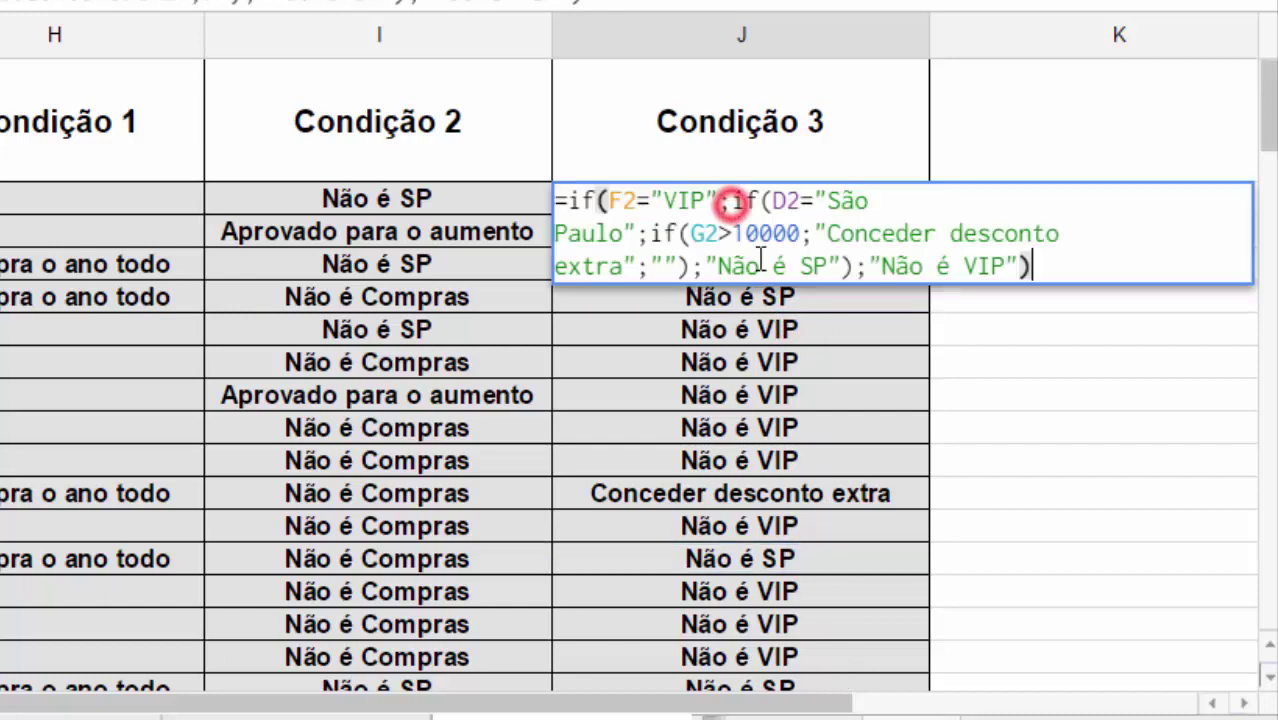
{"action": "left_click", "coordinate": [662, 265]}
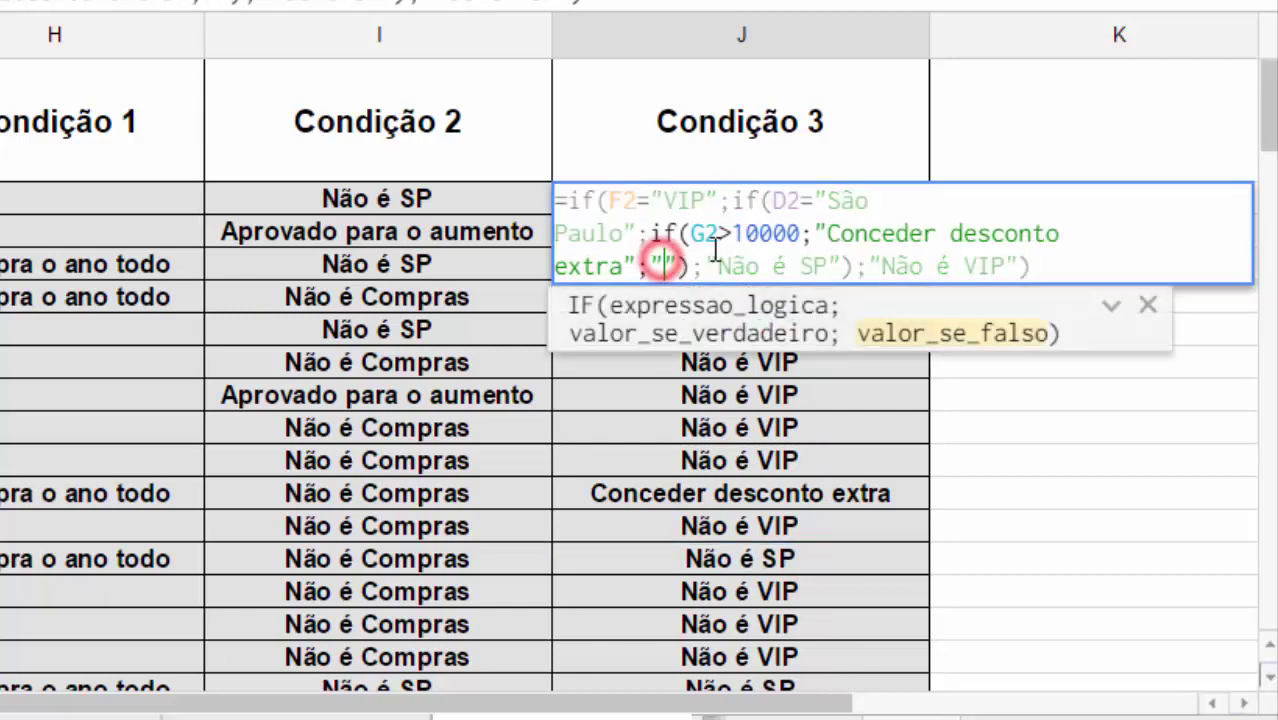
{"action": "left_click_drag", "start_coordinate": [650, 233], "coordinate": [805, 228]}
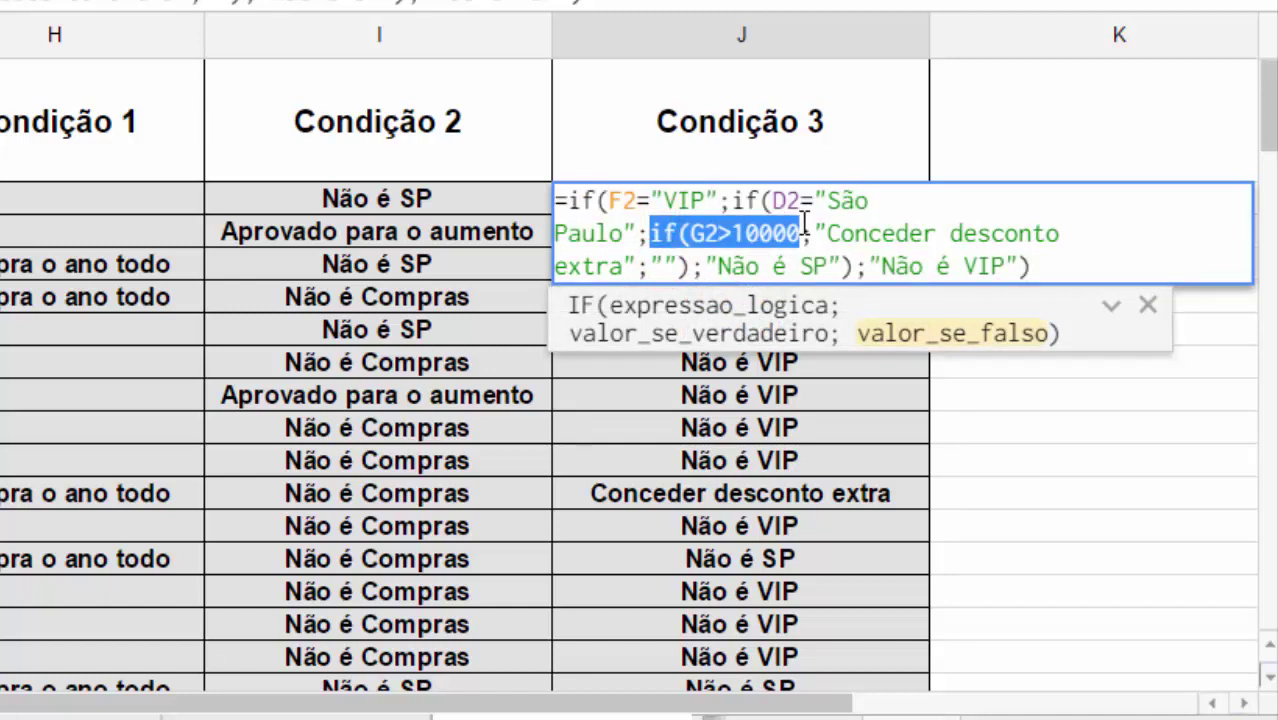
{"action": "left_click", "coordinate": [660, 266]}
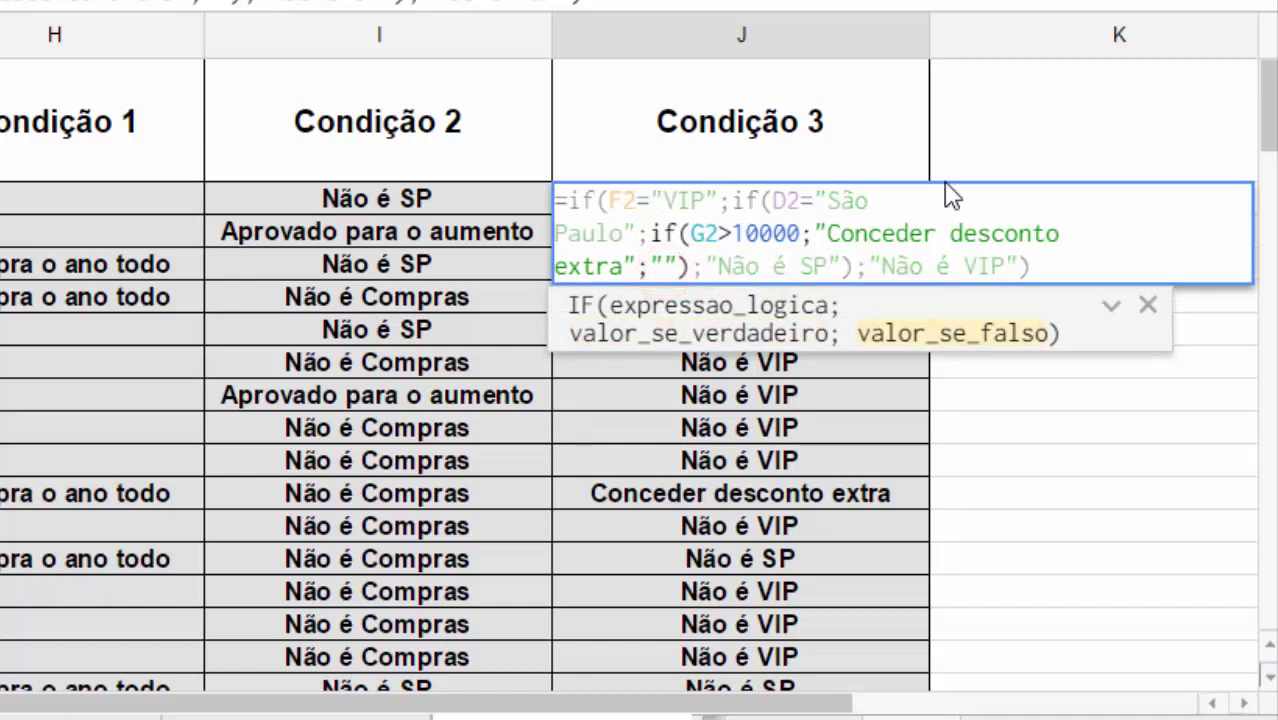
{"action": "type", "text": "Faturm"}
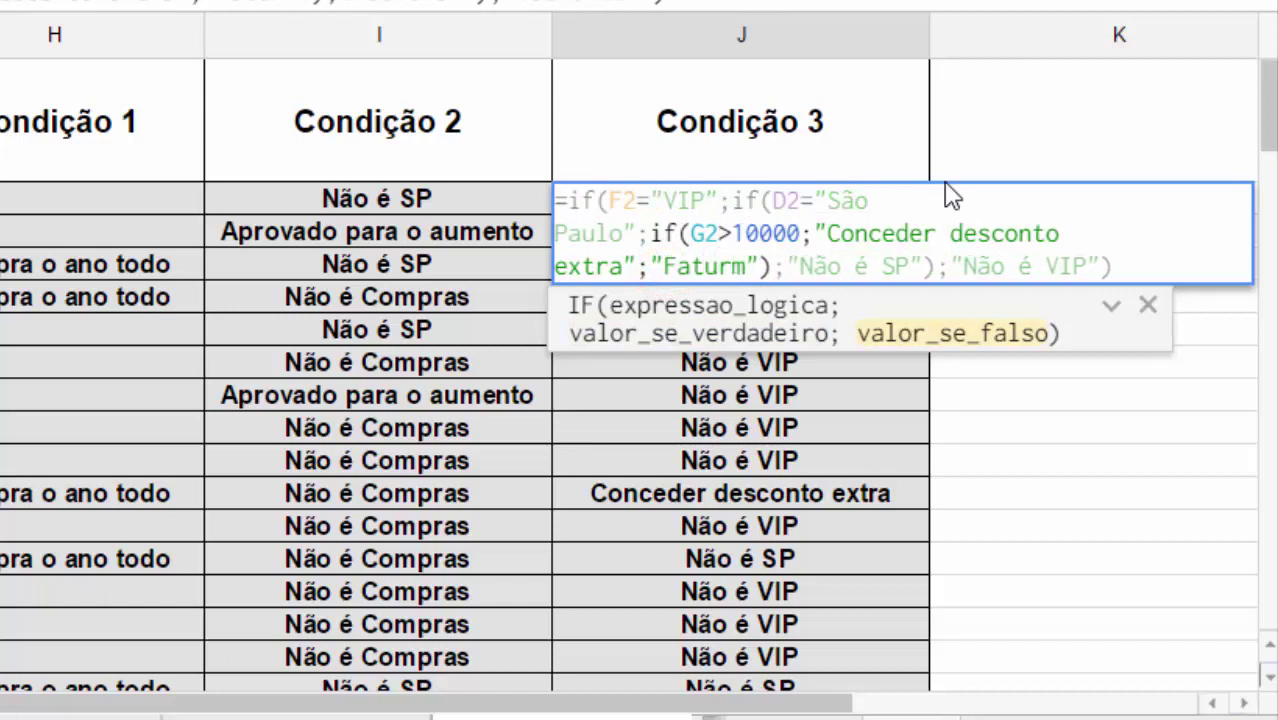
{"action": "key", "text": "BackSpace"}
{"action": "type", "text": "amento "}
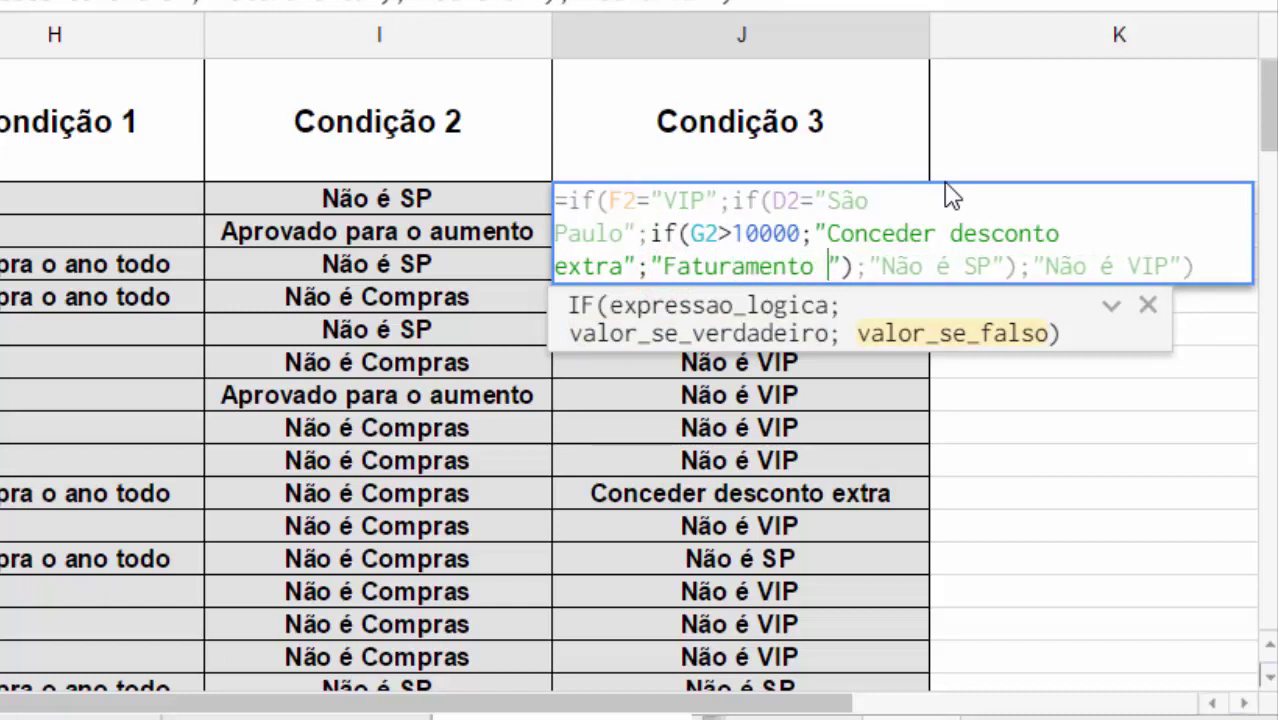
{"action": "type", "text": "é menor 100"}
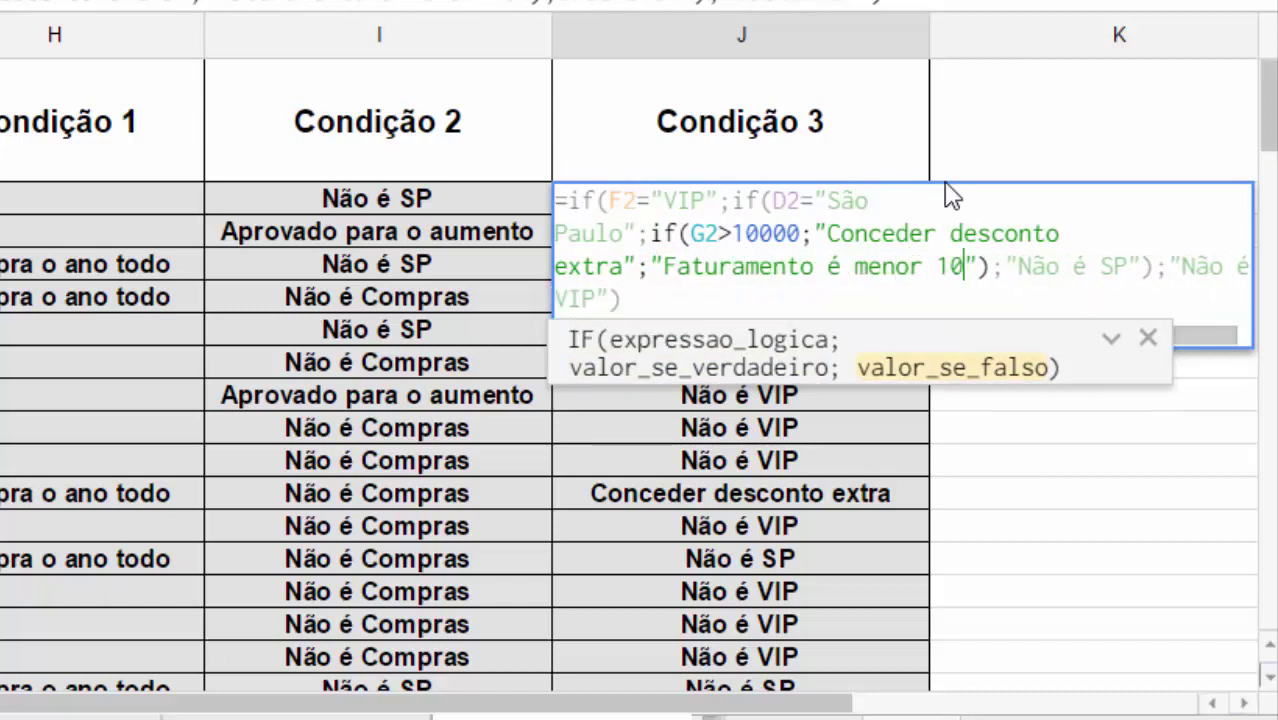
{"action": "type", "text": "00"}
{"action": "key", "text": "Return"}
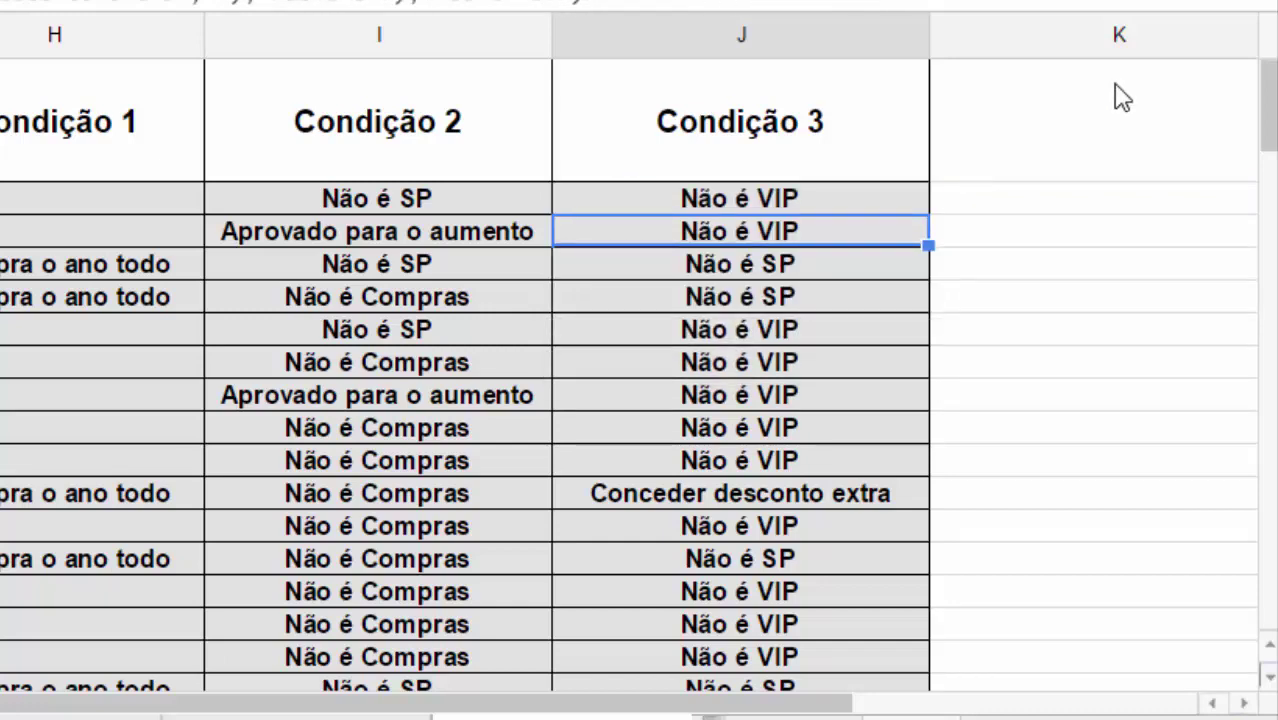
Copy the J2 formula with the "Faturamento é menor 10000" text down the Condição 3 column
{"action": "left_click", "coordinate": [847, 196]}
{"action": "left_click_drag", "start_coordinate": [929, 212], "coordinate": [887, 522]}
{"action": "left_click", "coordinate": [819, 372]}
{"action": "scroll", "coordinate": [819, 372], "scroll_direction": "up", "scroll_amount": 3}
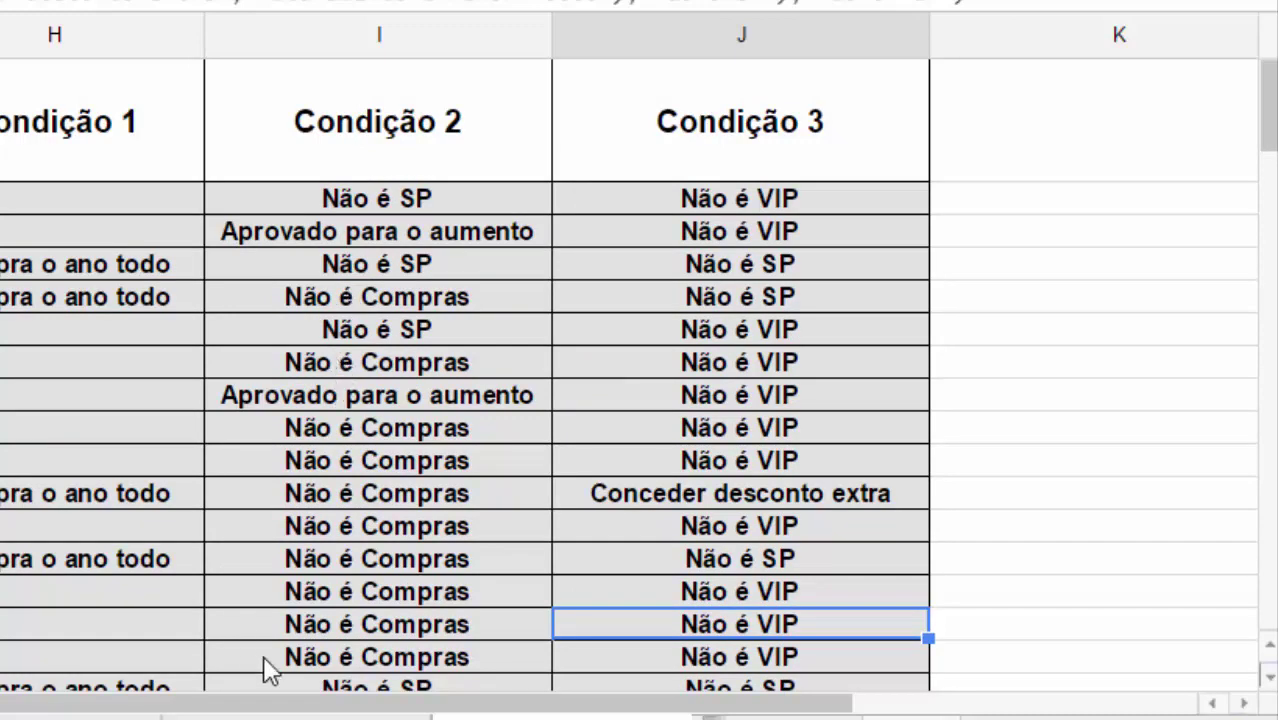
Look over the client table, the listed conditions and the error and E function exercises further down the sheet
{"action": "left_click_drag", "start_coordinate": [685, 700], "coordinate": [280, 712]}
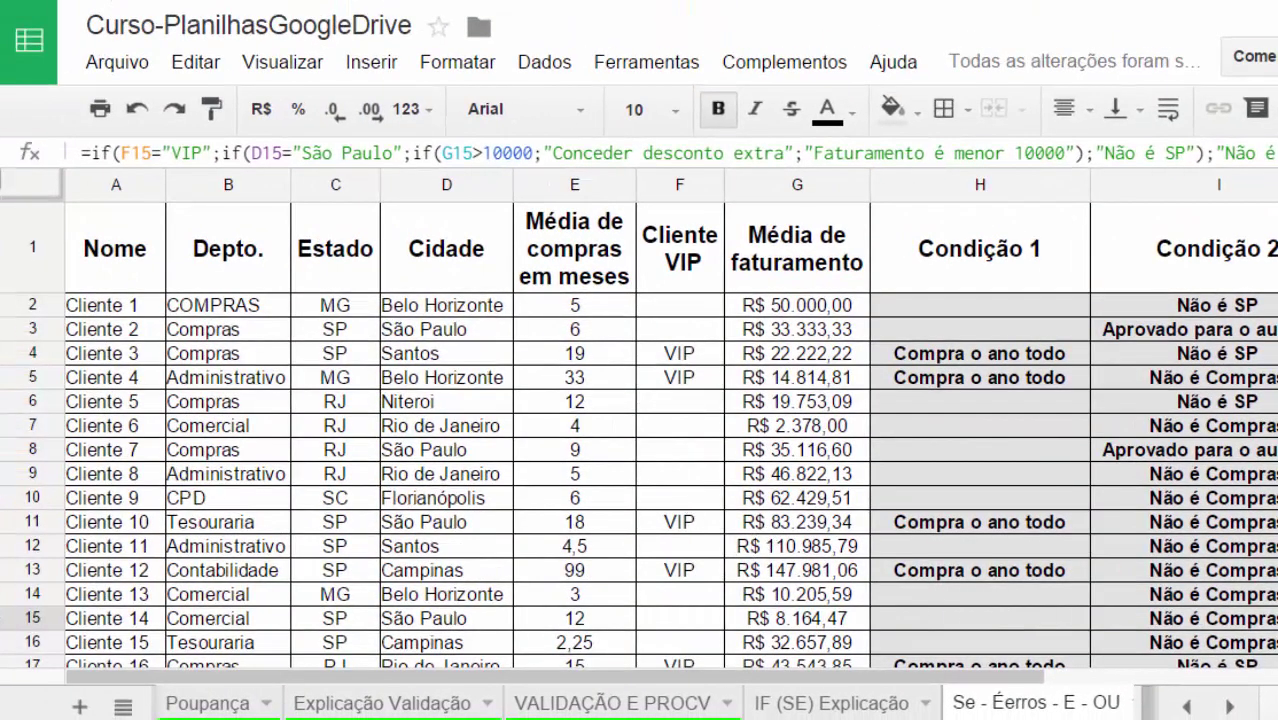
{"action": "scroll", "coordinate": [705, 442], "scroll_direction": "down", "scroll_amount": 10}
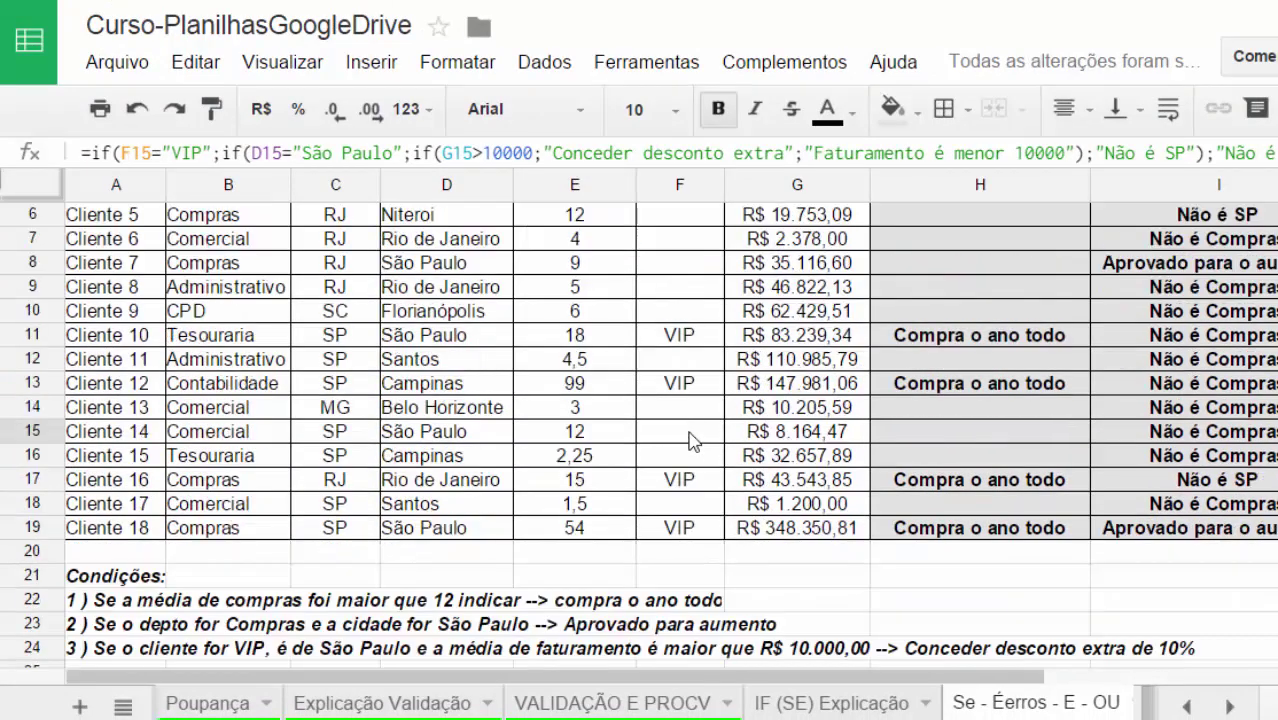
{"action": "scroll", "coordinate": [557, 470], "scroll_direction": "down", "scroll_amount": 15}
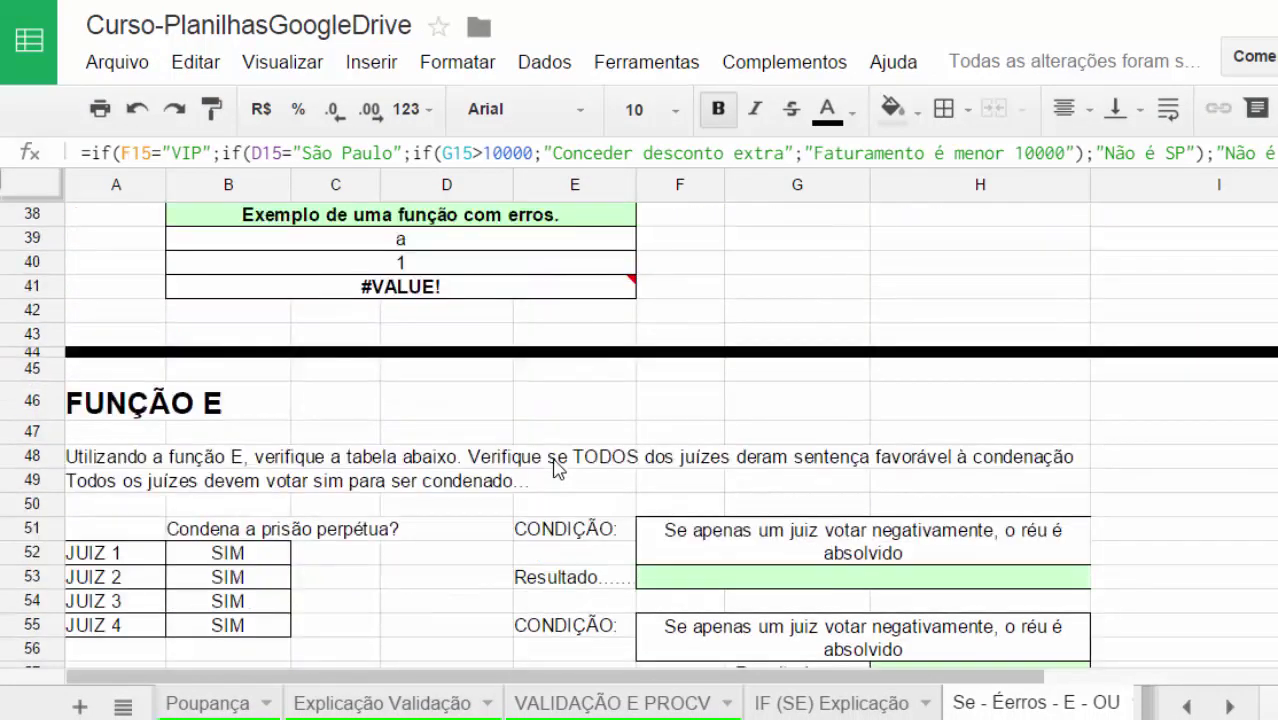
{"action": "scroll", "coordinate": [557, 470], "scroll_direction": "down", "scroll_amount": 4}
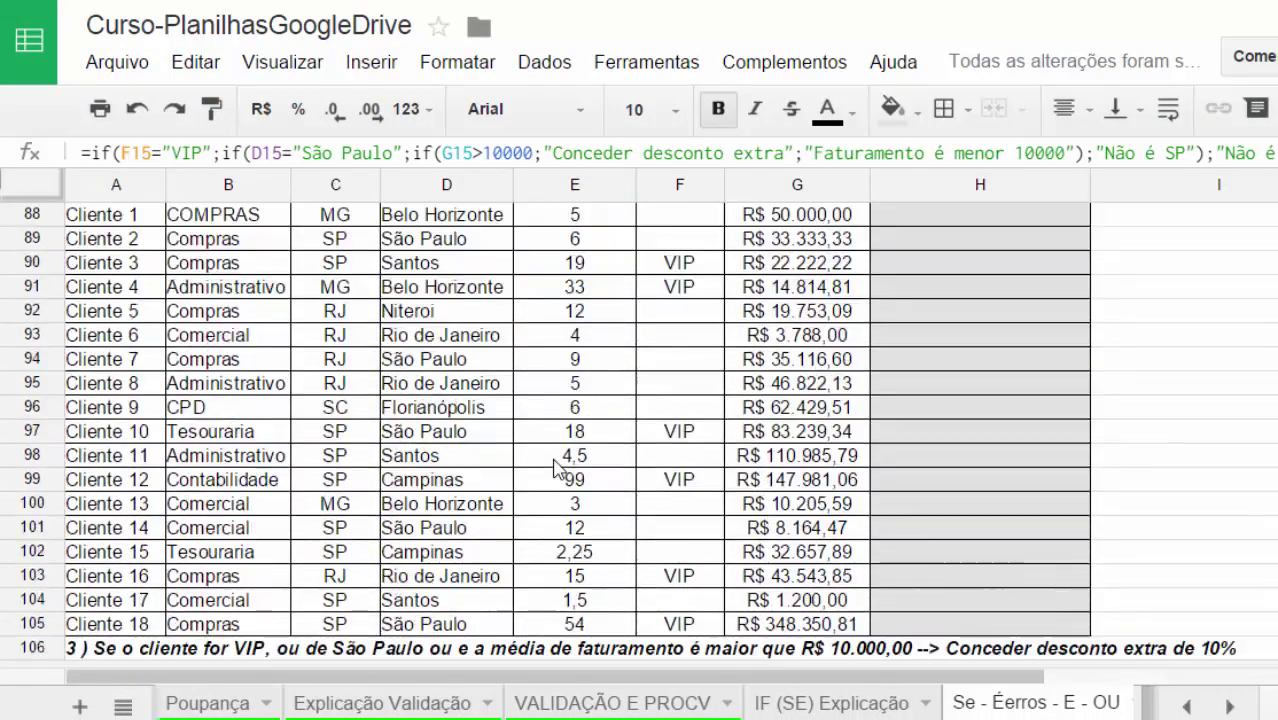
{"action": "scroll", "coordinate": [557, 470], "scroll_direction": "up", "scroll_amount": 20}
{"action": "scroll", "coordinate": [557, 465], "scroll_direction": "up", "scroll_amount": 4}
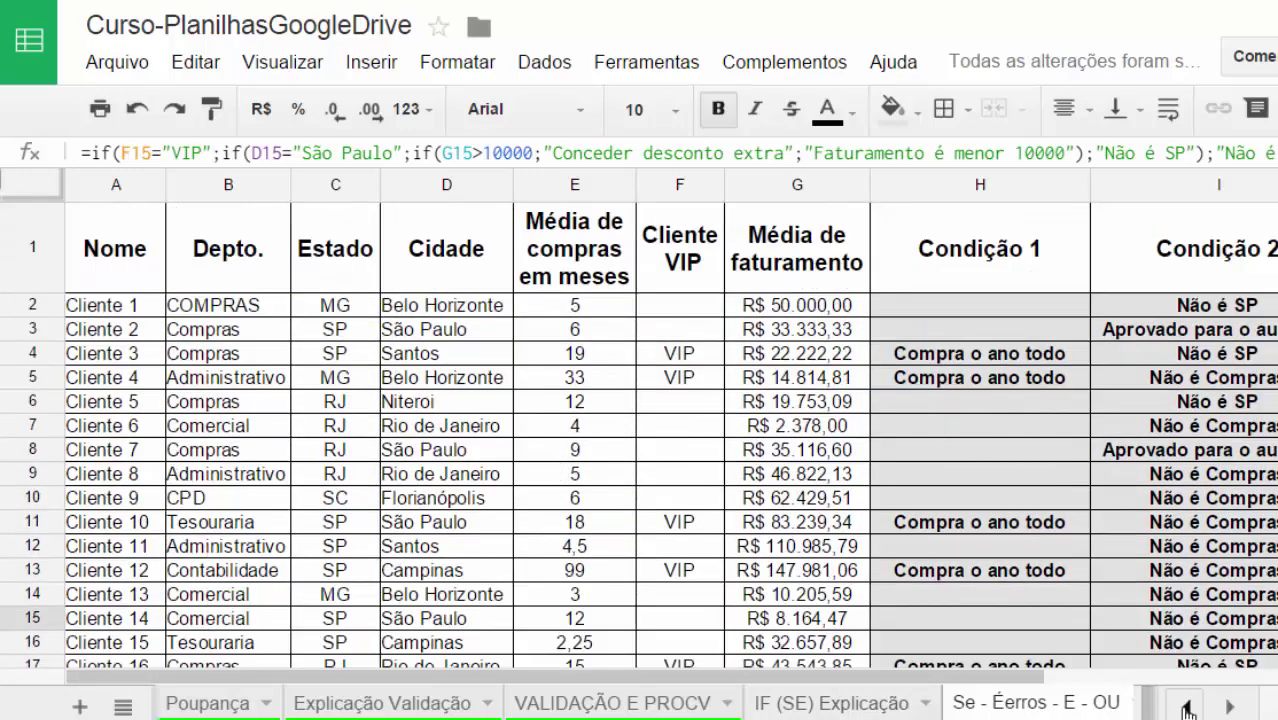
Open the "SE - Exercícios" sheet and select a name in its NOME list
{"action": "left_click", "coordinate": [1228, 708]}
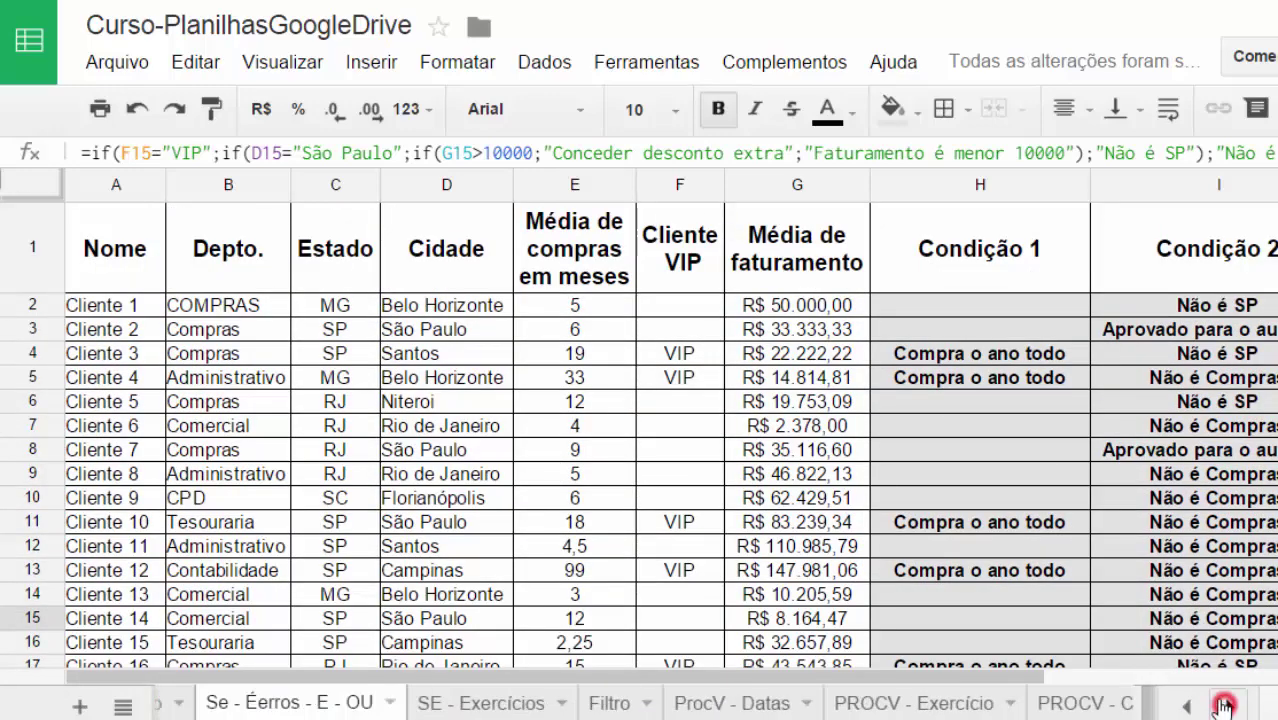
{"action": "left_click", "coordinate": [220, 701]}
{"action": "left_click", "coordinate": [330, 380]}
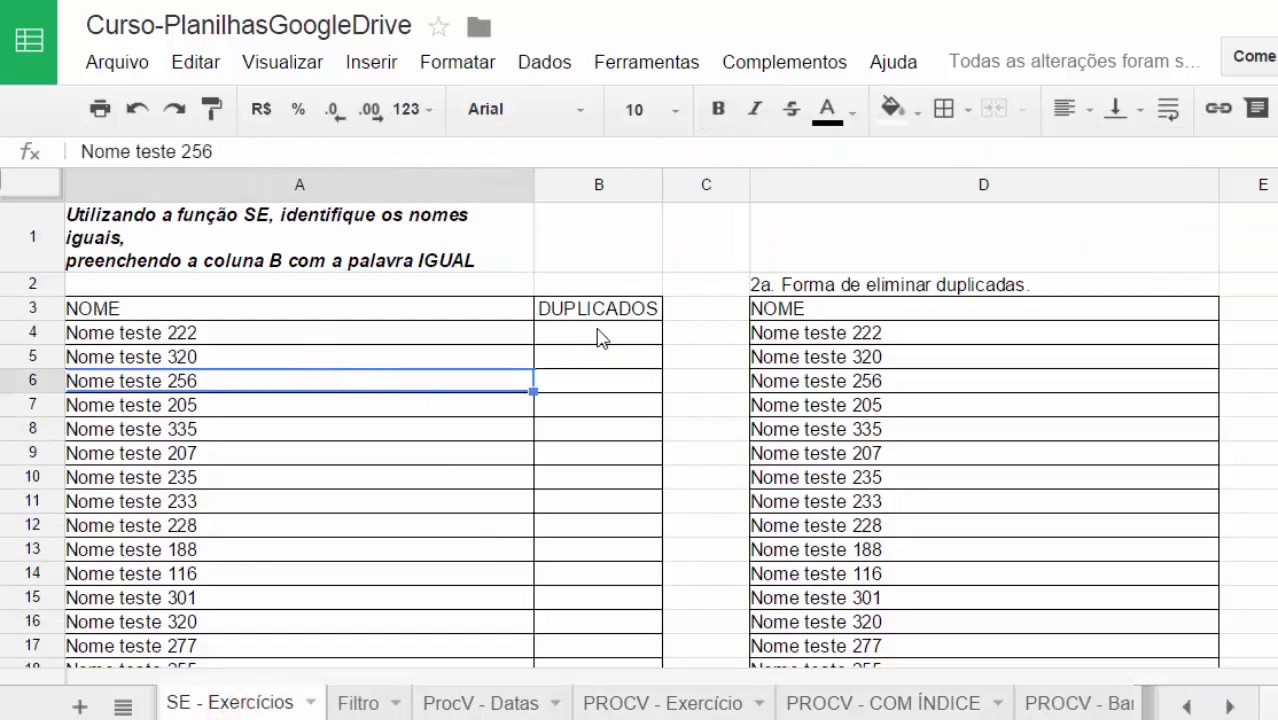
Examine the NOME list and the DUPLICADOS column for the exercise on identifying equal names with the SE function
{"action": "left_click", "coordinate": [440, 404]}
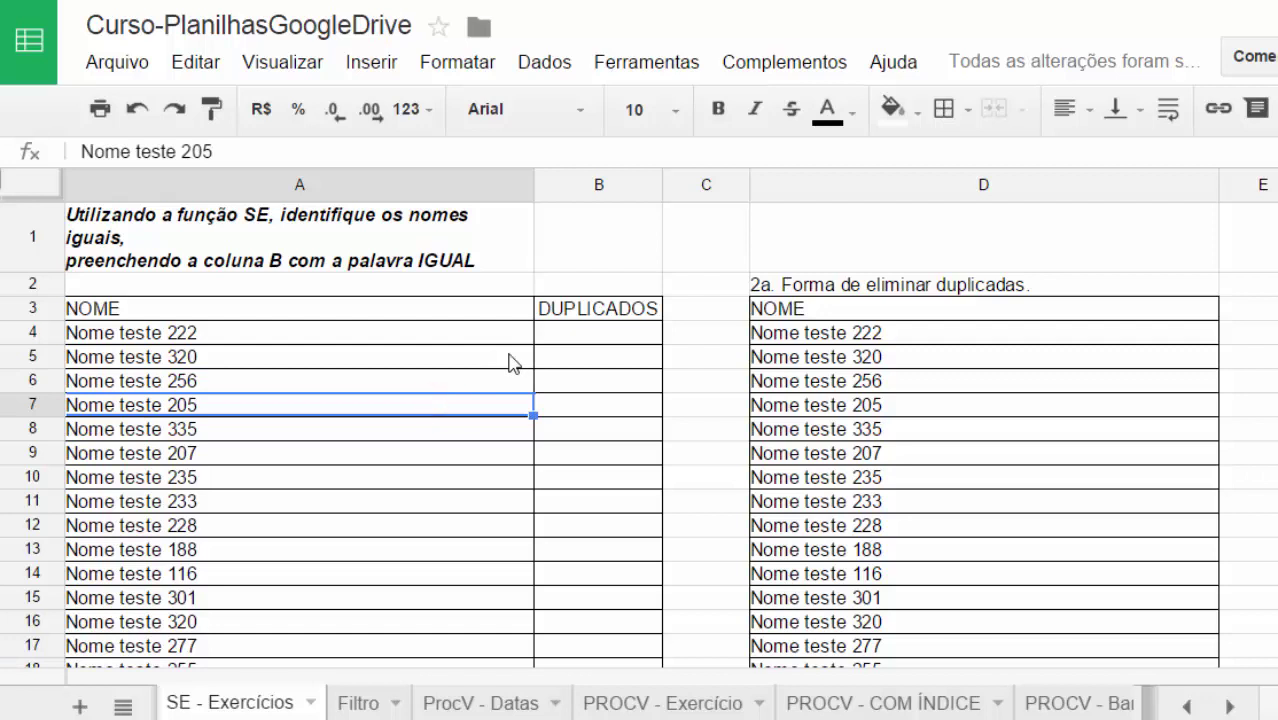
{"action": "left_click", "coordinate": [257, 379]}
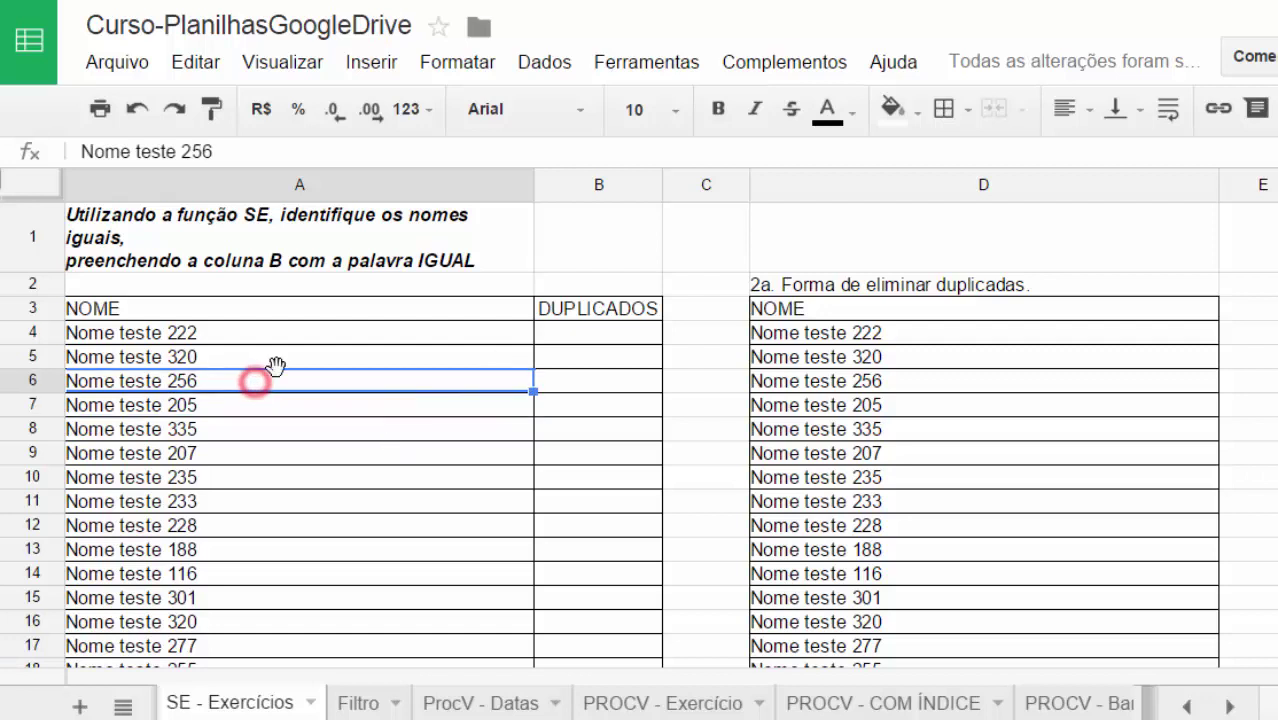
{"action": "left_click", "coordinate": [256, 340]}
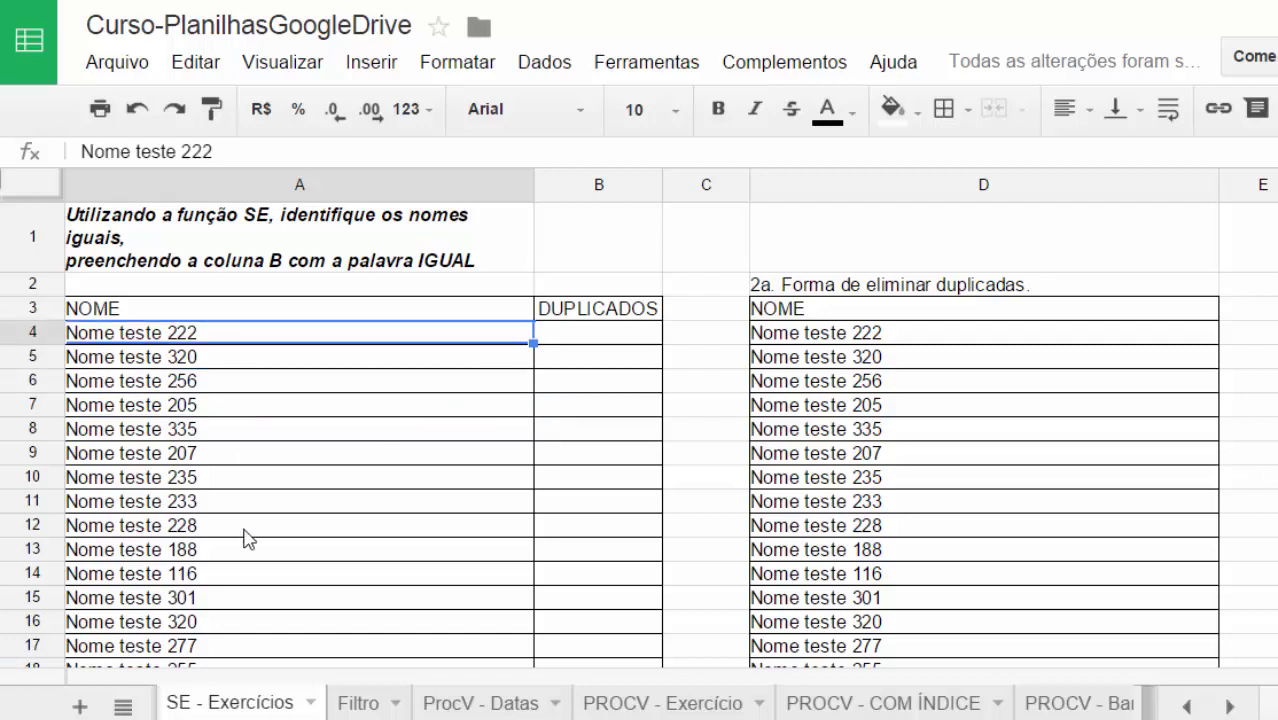
{"action": "left_click", "coordinate": [560, 330]}
{"action": "left_click", "coordinate": [220, 336]}
{"action": "left_click", "coordinate": [224, 358]}
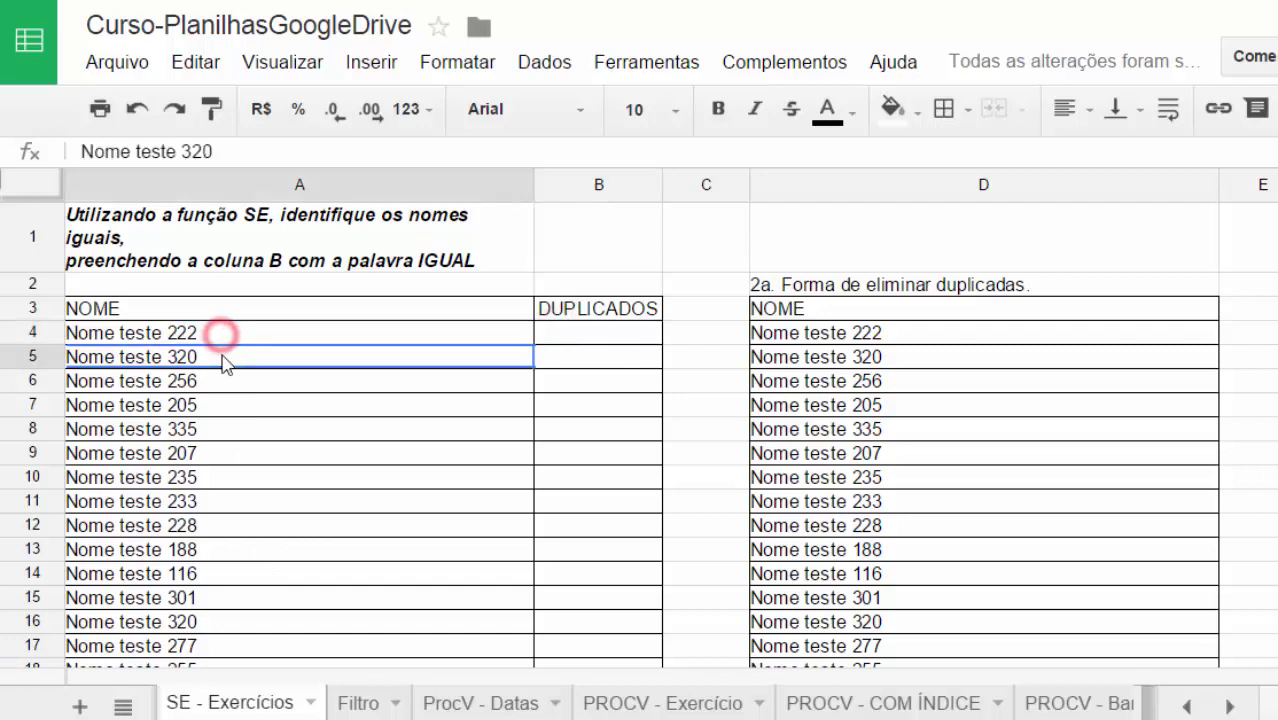
{"action": "left_click", "coordinate": [226, 381]}
{"action": "left_click", "coordinate": [232, 455]}
{"action": "left_click", "coordinate": [236, 500]}
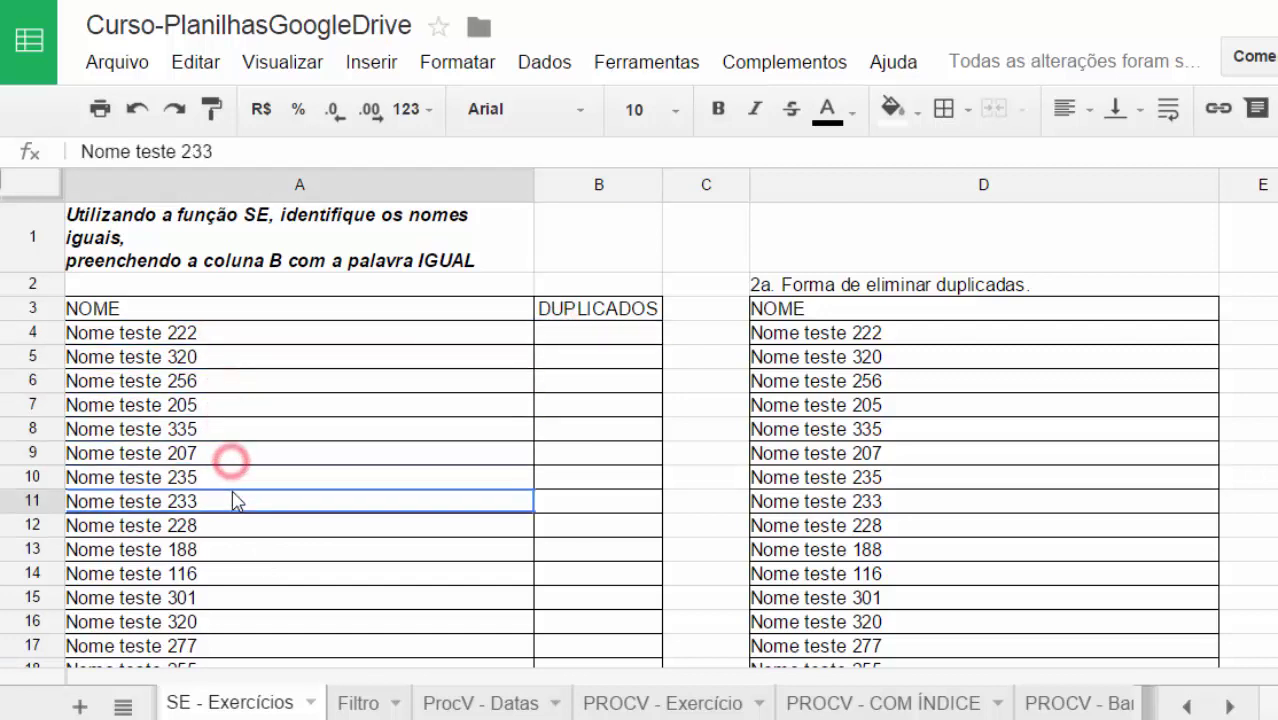
Try to sort the whole sheet by column A from A to Z
{"action": "left_click", "coordinate": [172, 336]}
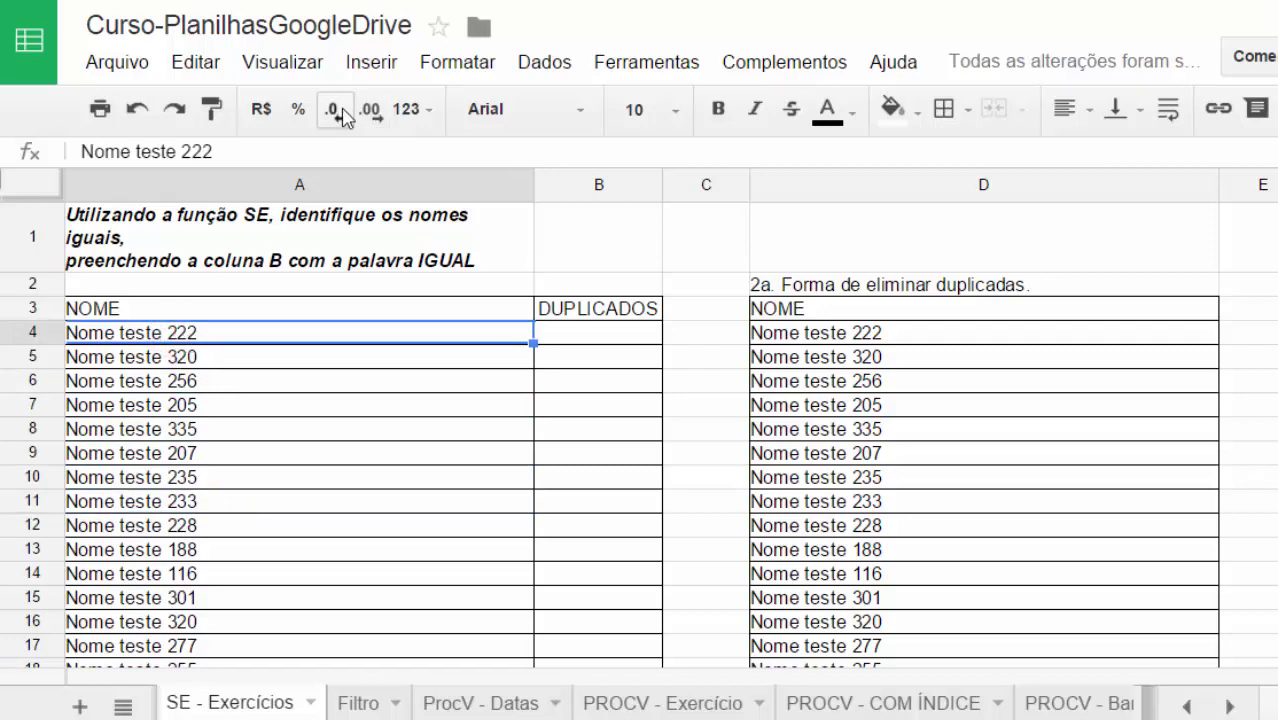
{"action": "left_click", "coordinate": [531, 60]}
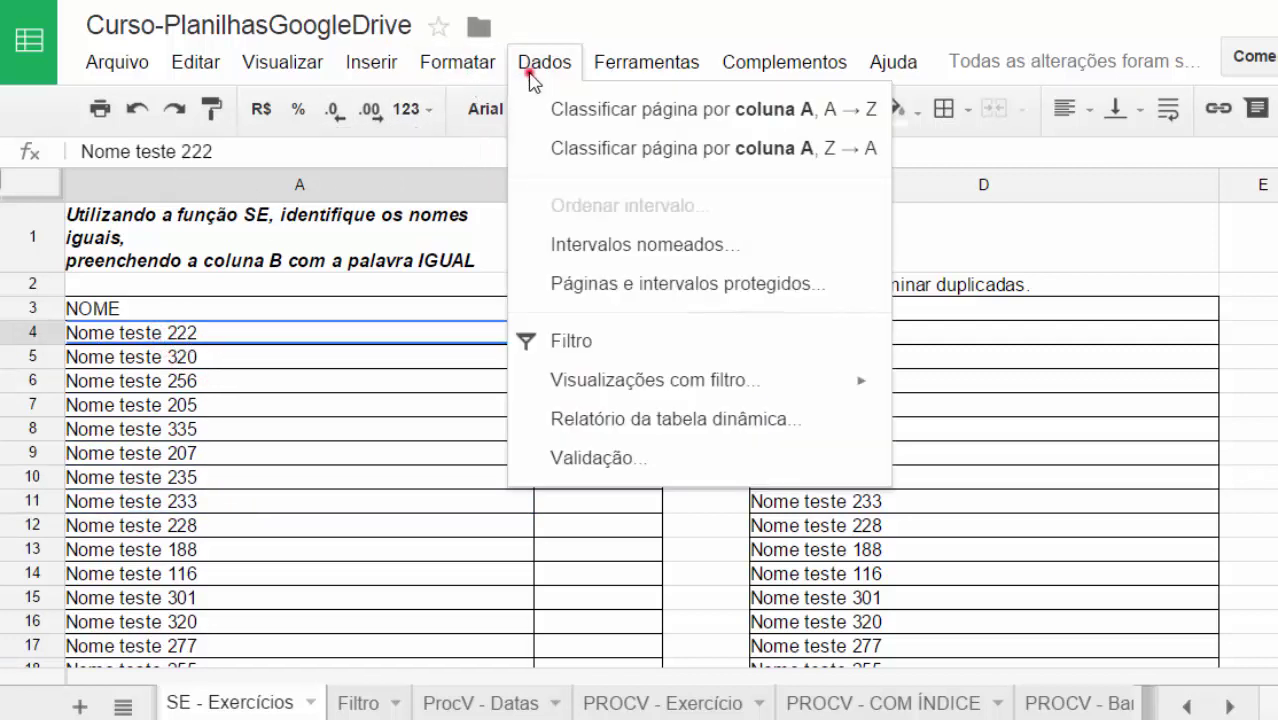
{"action": "left_click", "coordinate": [757, 112]}
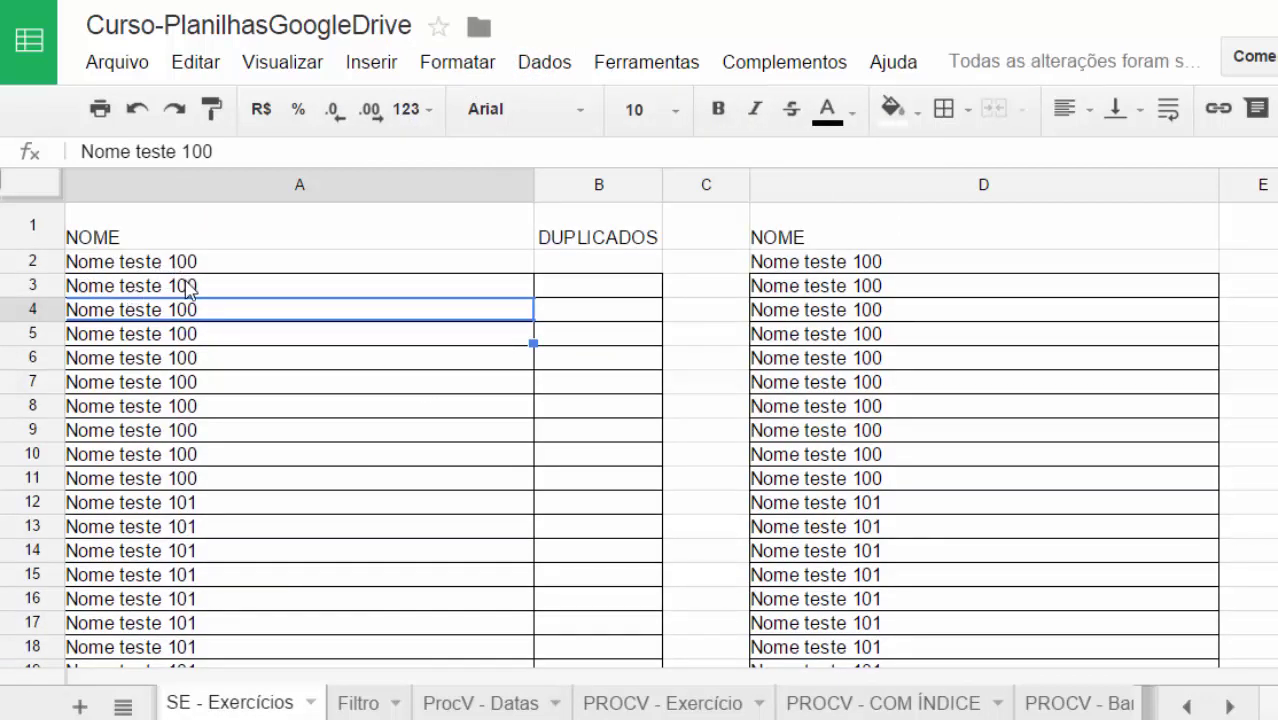
{"action": "key", "text": "ctrl+z"}
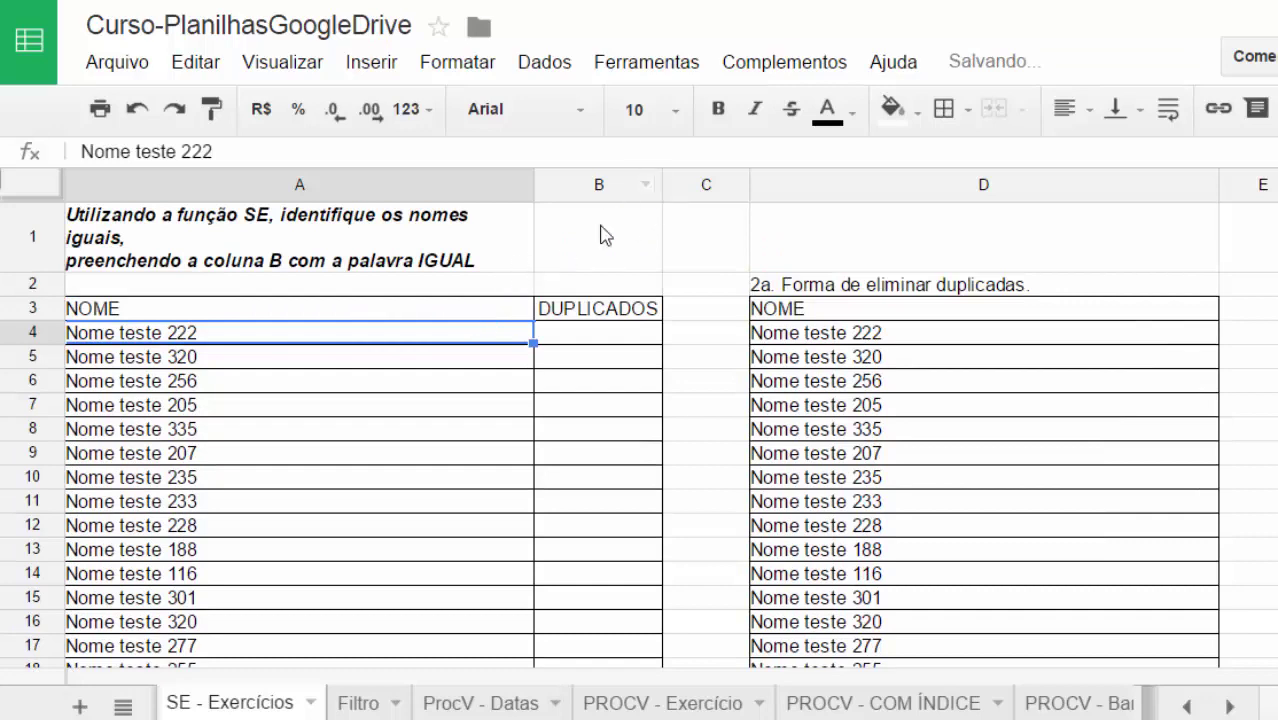
Sort only the NOME and DUPLICADOS range, from row 3 to row 1947, by column A from A to Z
{"action": "left_click", "coordinate": [237, 310]}
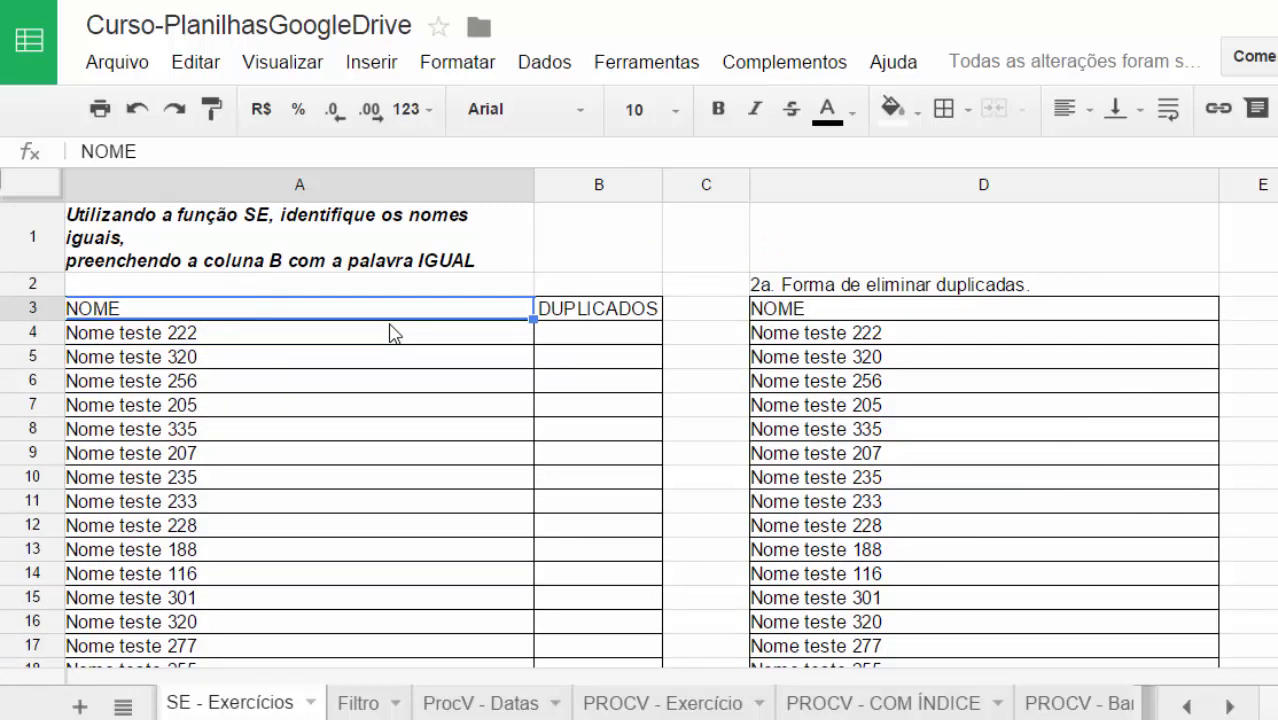
{"action": "key", "text": "shift+Right"}
{"action": "key", "text": "ctrl+shift+Down"}
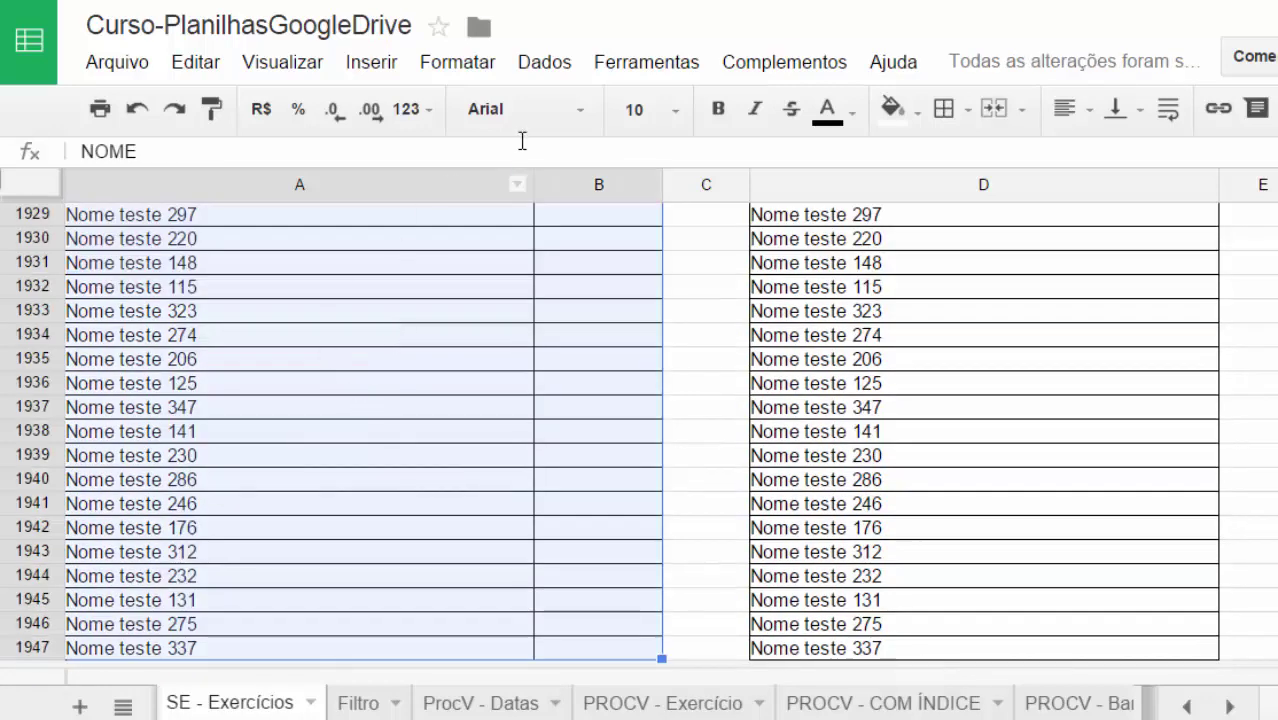
{"action": "left_click", "coordinate": [543, 62]}
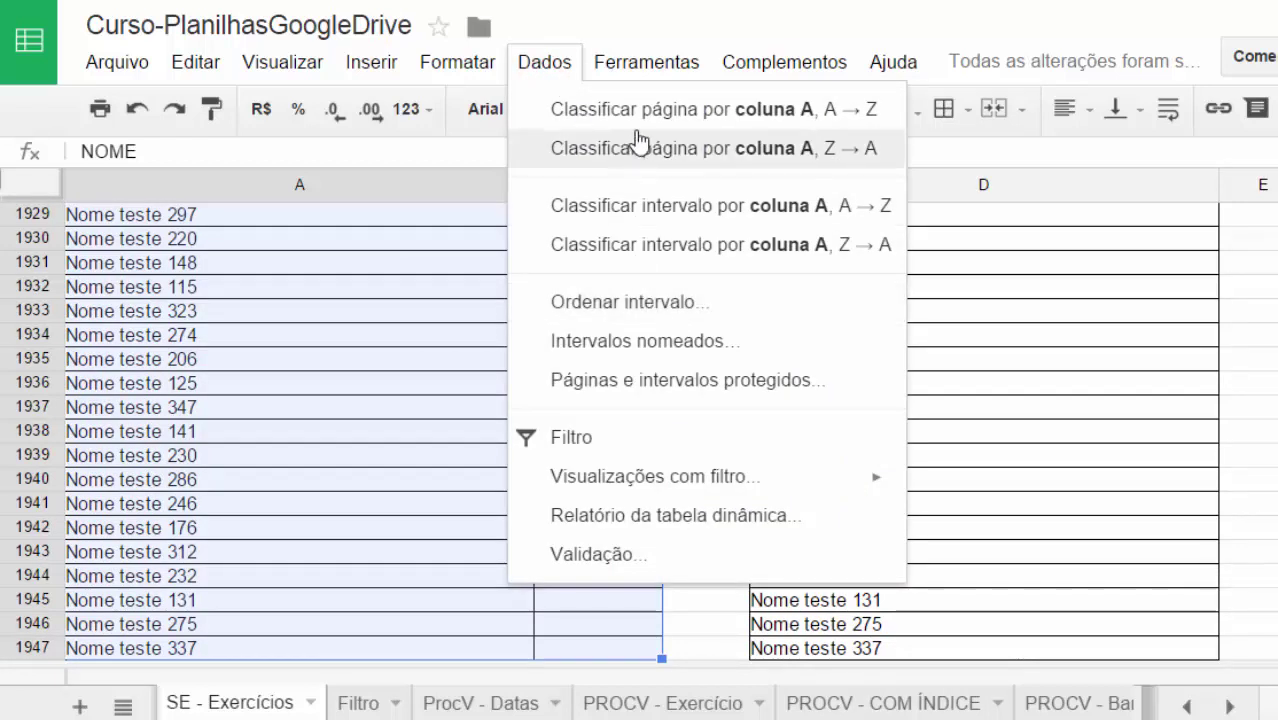
{"action": "left_click", "coordinate": [700, 212]}
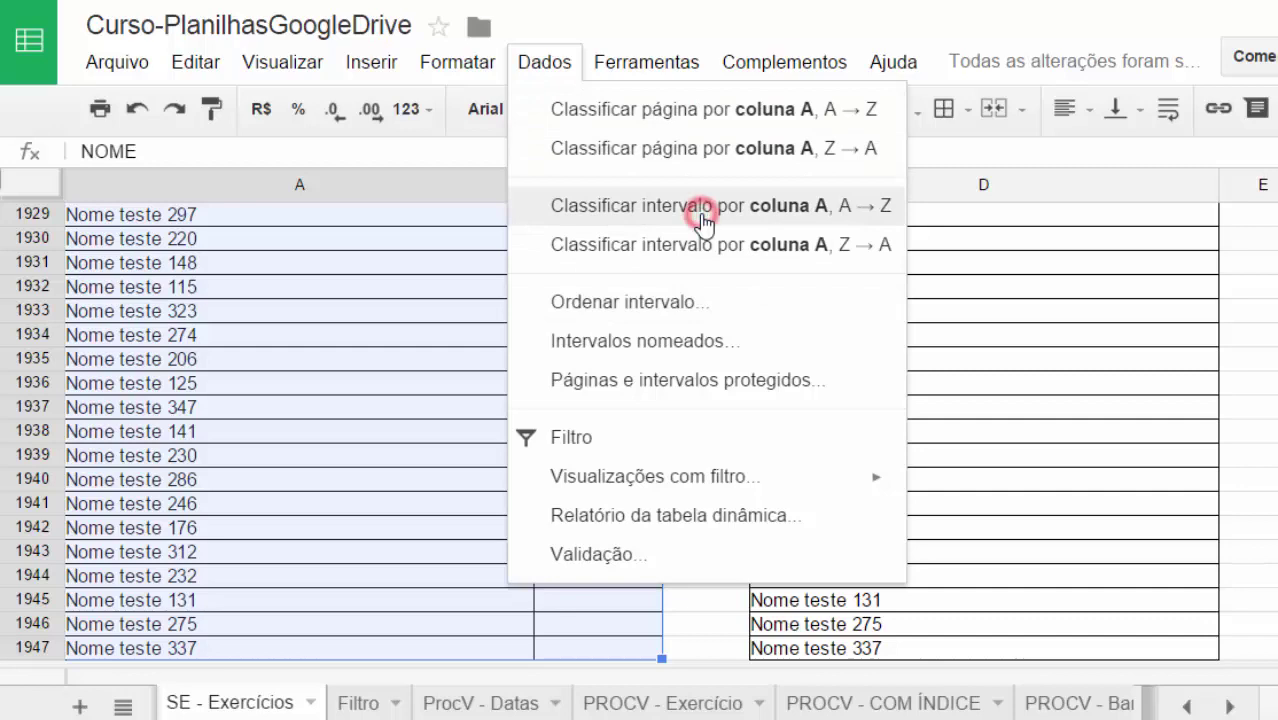
Look over the sorted NOME list from its end back to the start and select cell B4 under DUPLICADOS
{"action": "left_click", "coordinate": [344, 334]}
{"action": "scroll", "coordinate": [345, 335], "scroll_direction": "up", "scroll_amount": 20}
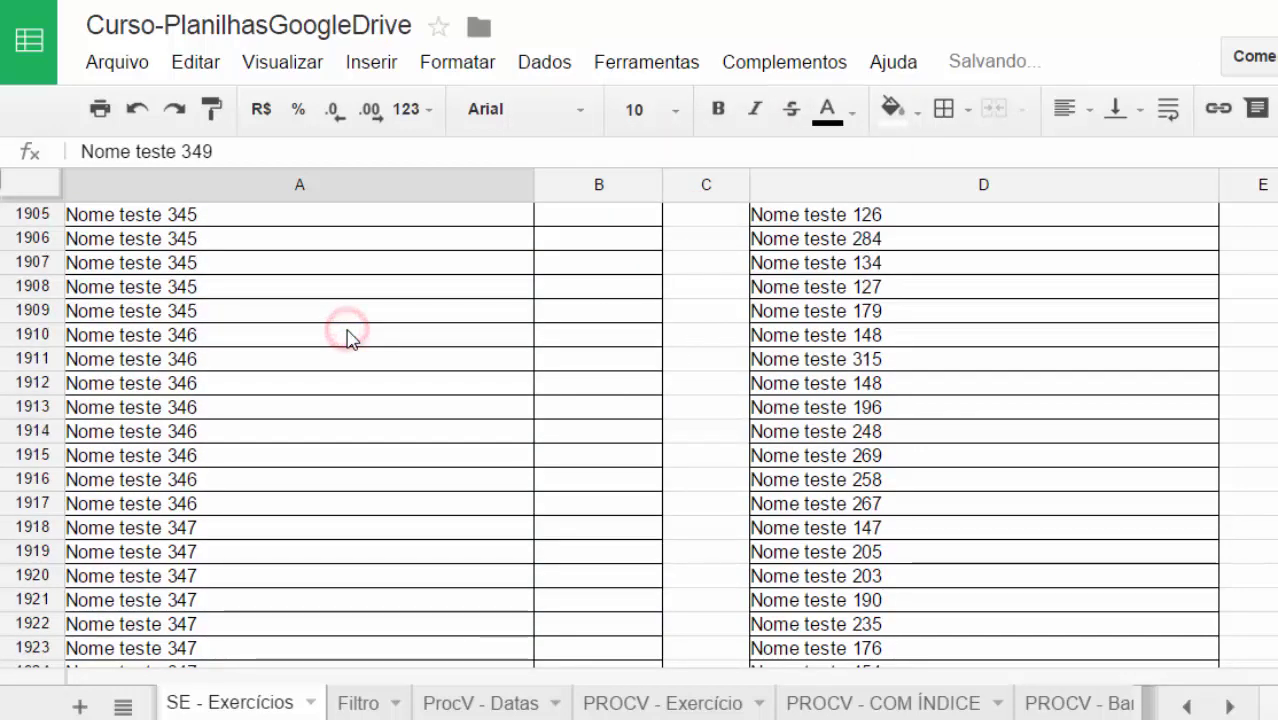
{"action": "scroll", "coordinate": [350, 338], "scroll_direction": "up", "scroll_amount": 10}
{"action": "left_click", "coordinate": [322, 340]}
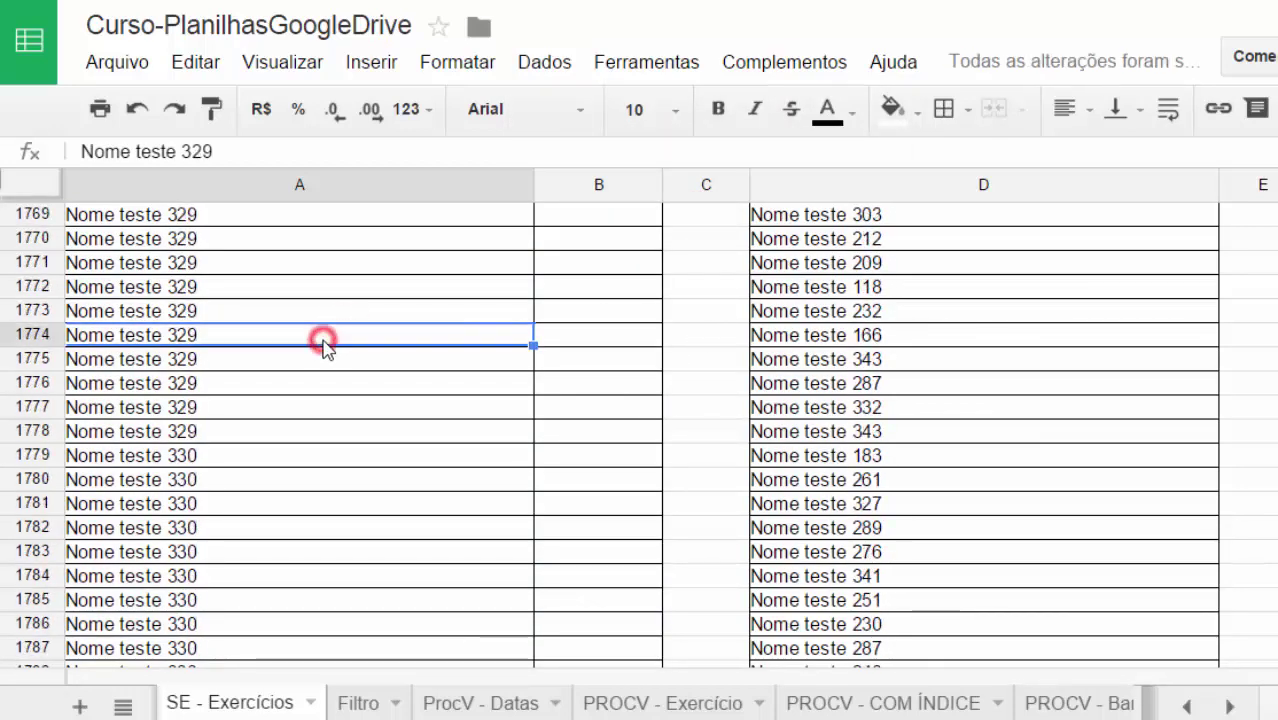
{"action": "key", "text": "ctrl+Up"}
{"action": "key", "text": "Down"}
{"action": "key", "text": "Down"}
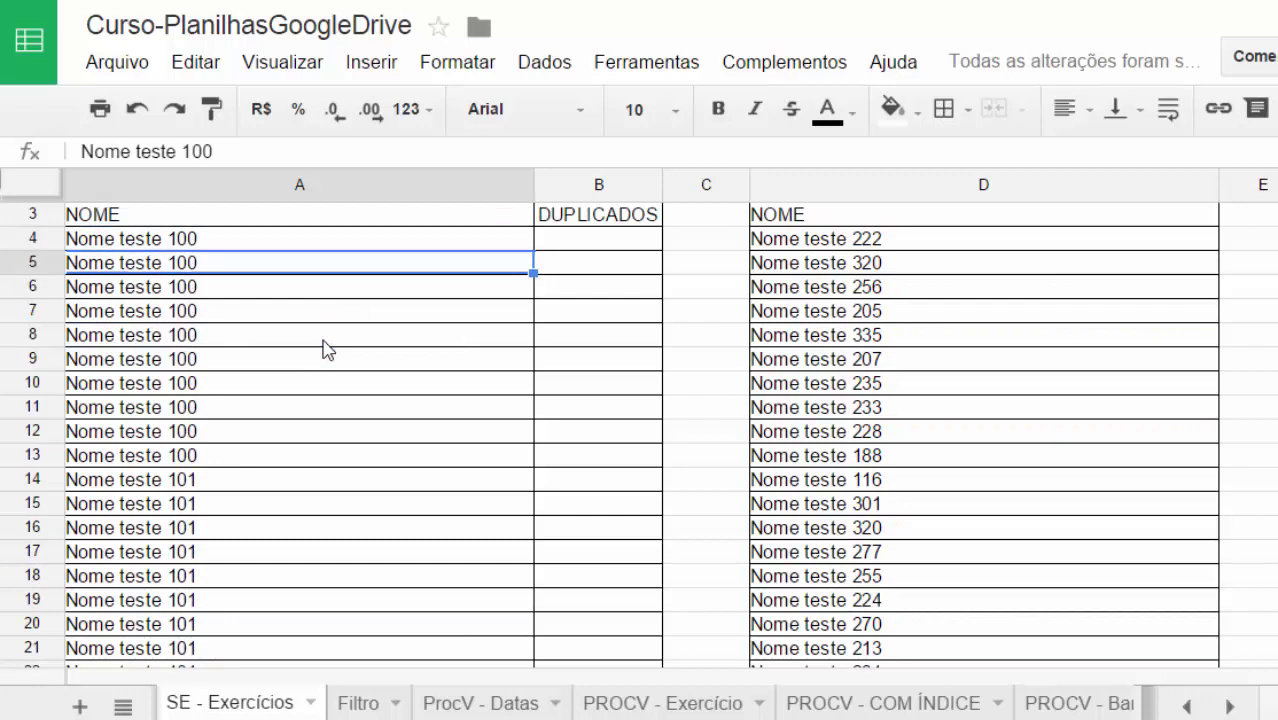
{"action": "key", "text": "Up"}
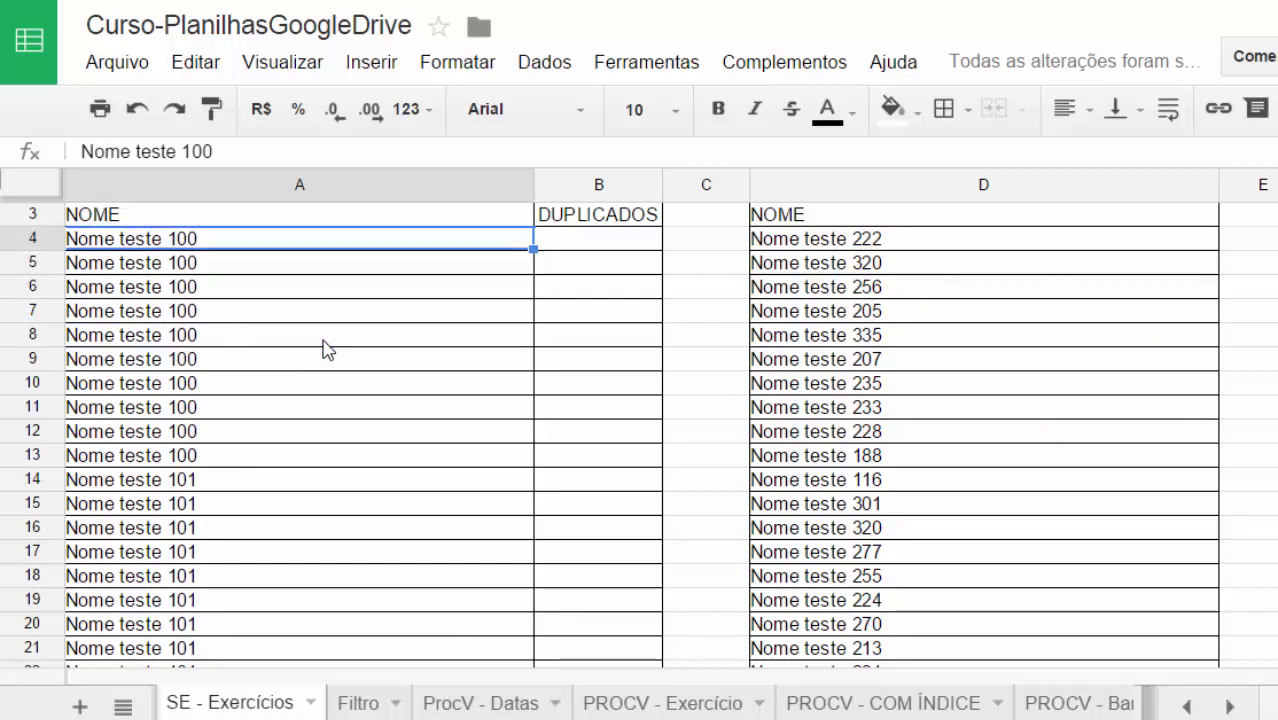
{"action": "key", "text": "Up"}
{"action": "scroll", "coordinate": [322, 348], "scroll_direction": "up", "scroll_amount": 1}
{"action": "key", "text": "Down"}
{"action": "key", "text": "Right"}
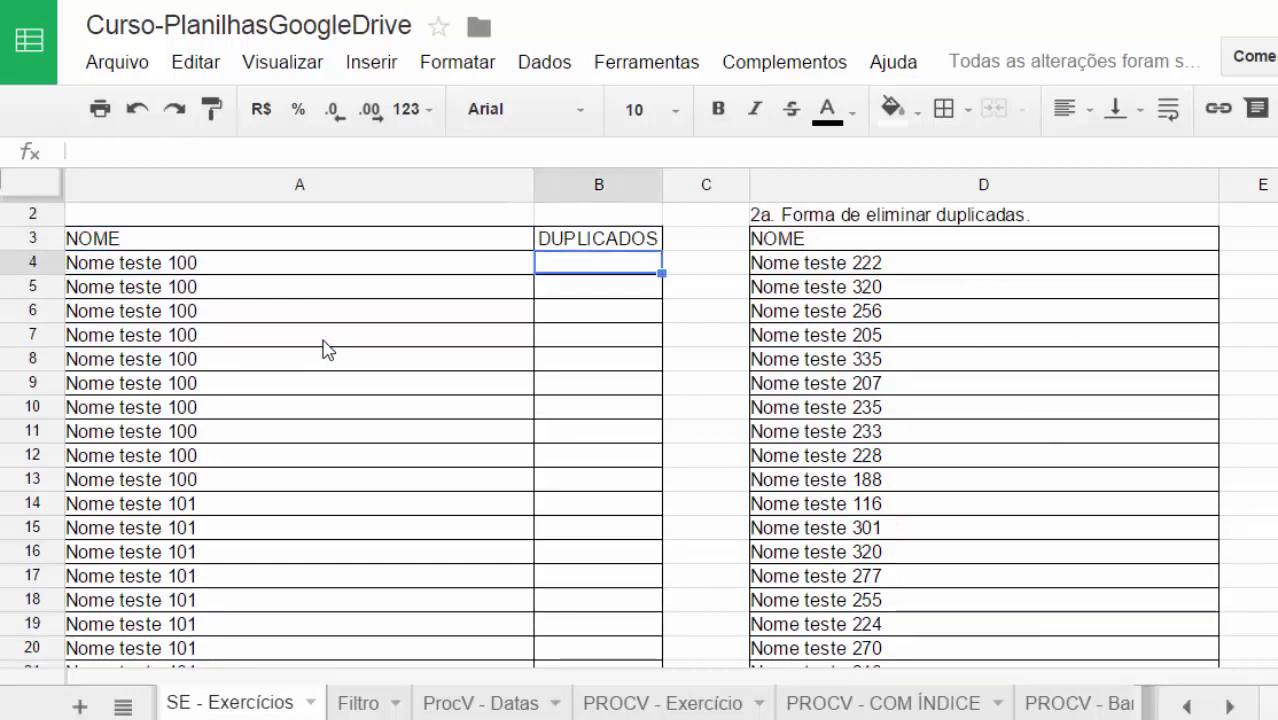
Enter the formula =if(A4=A3;"igual";"") in B4 to compare each name with the one above
{"action": "type", "text": "="}
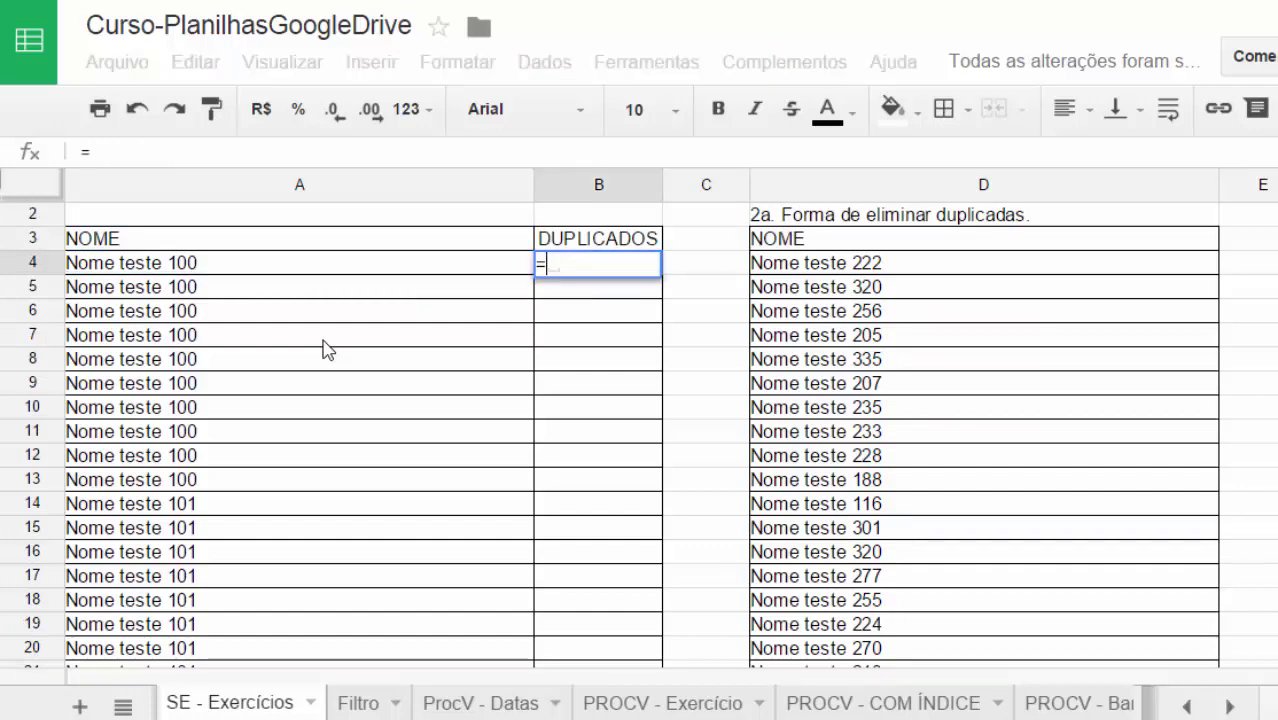
{"action": "type", "text": "se("}
{"action": "key", "text": "BackSpace"}
{"action": "key", "text": "BackSpace"}
{"action": "key", "text": "BackSpace"}
{"action": "type", "text": "if("}
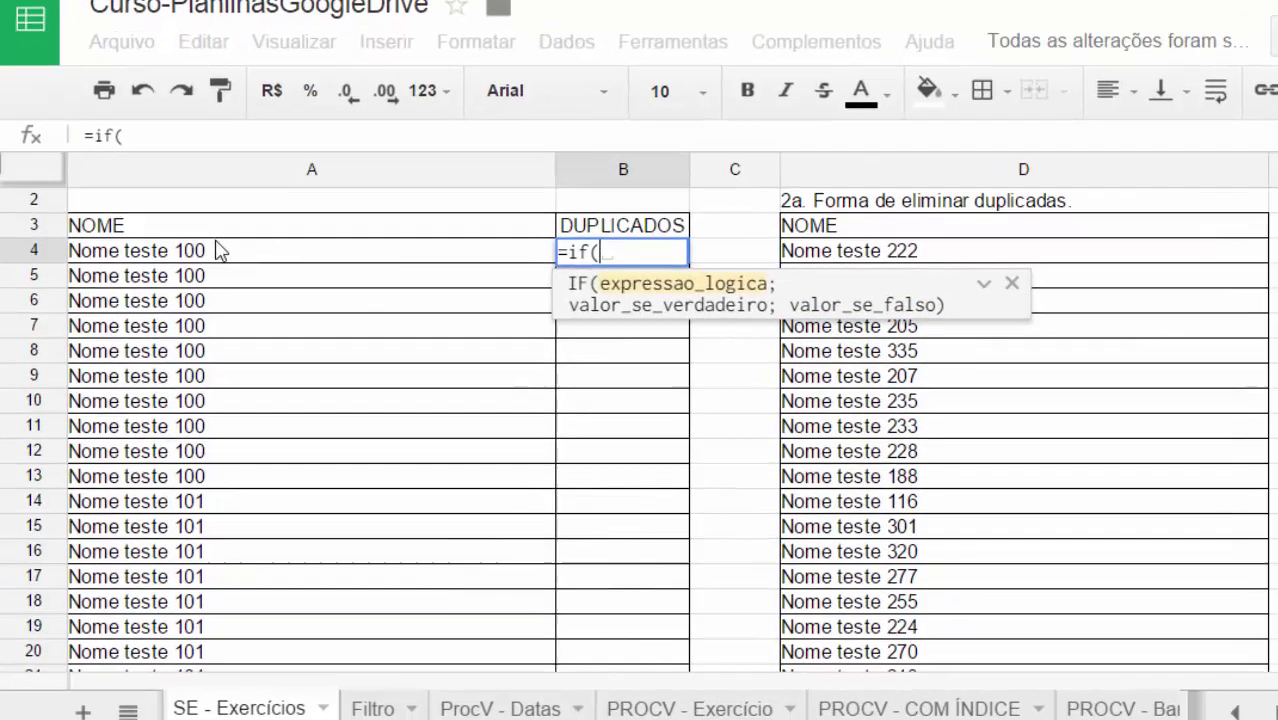
{"action": "left_click", "coordinate": [112, 266]}
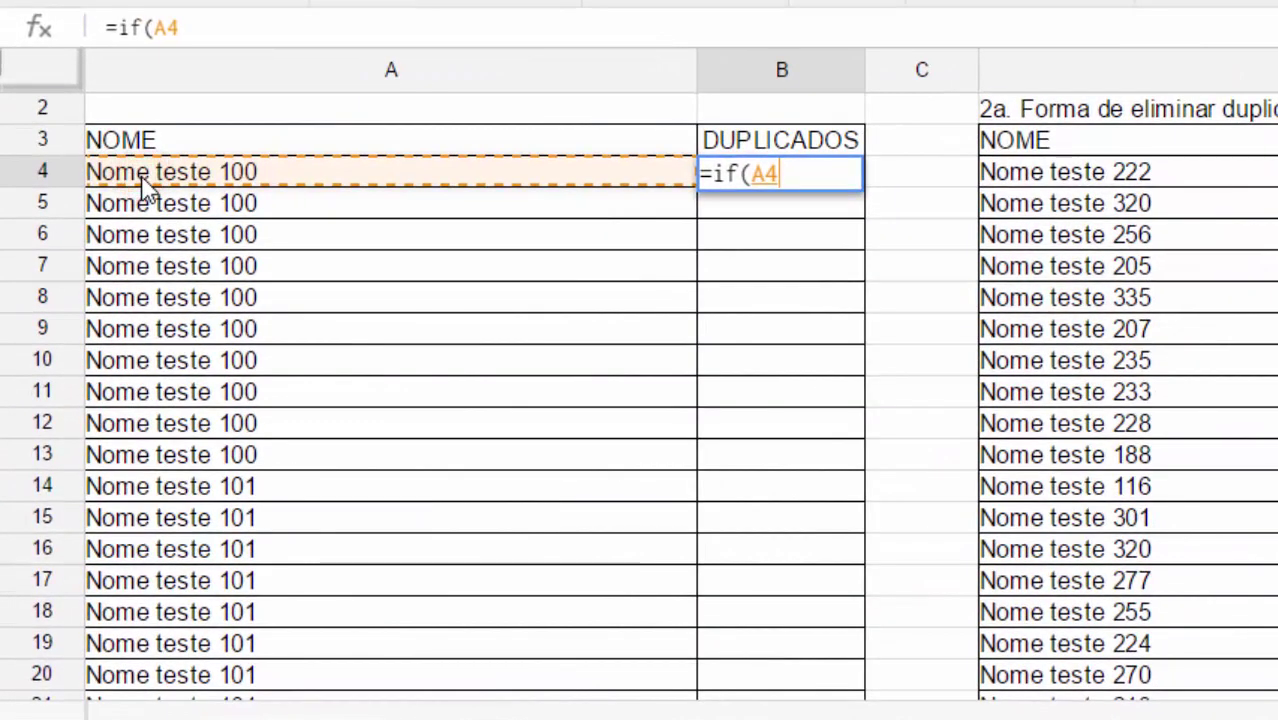
{"action": "type", "text": "="}
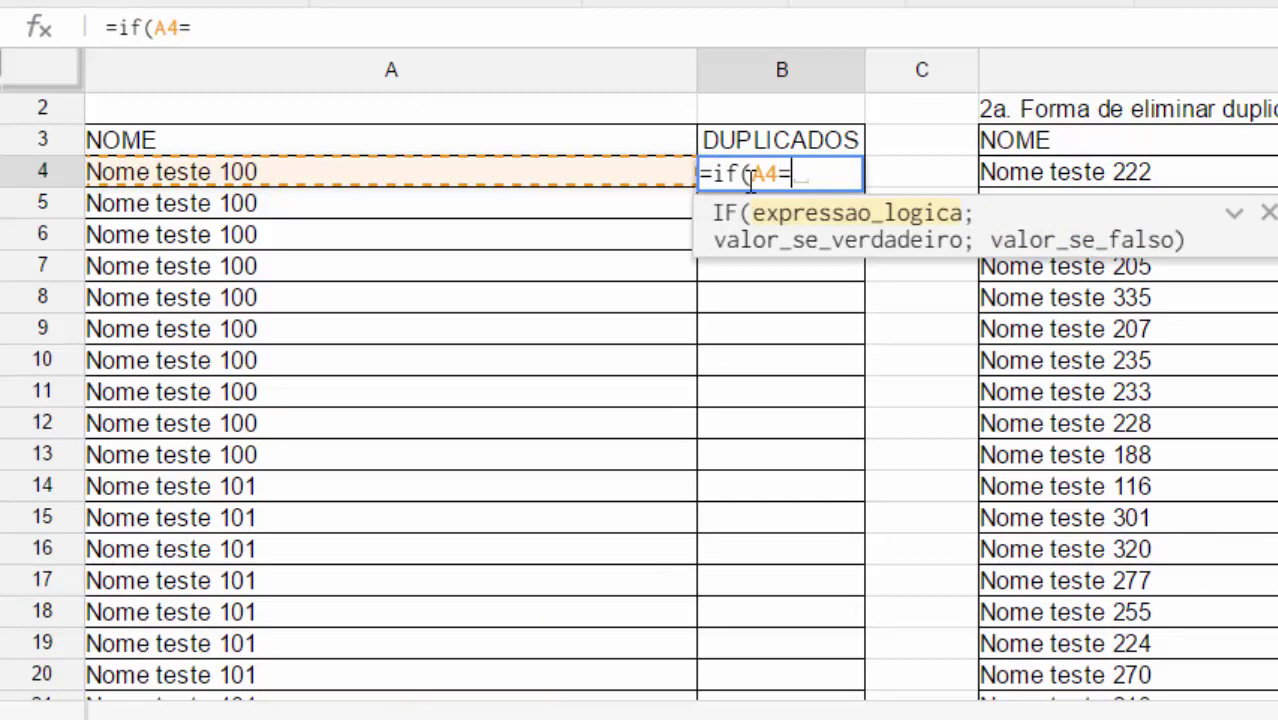
{"action": "left_click", "coordinate": [272, 143]}
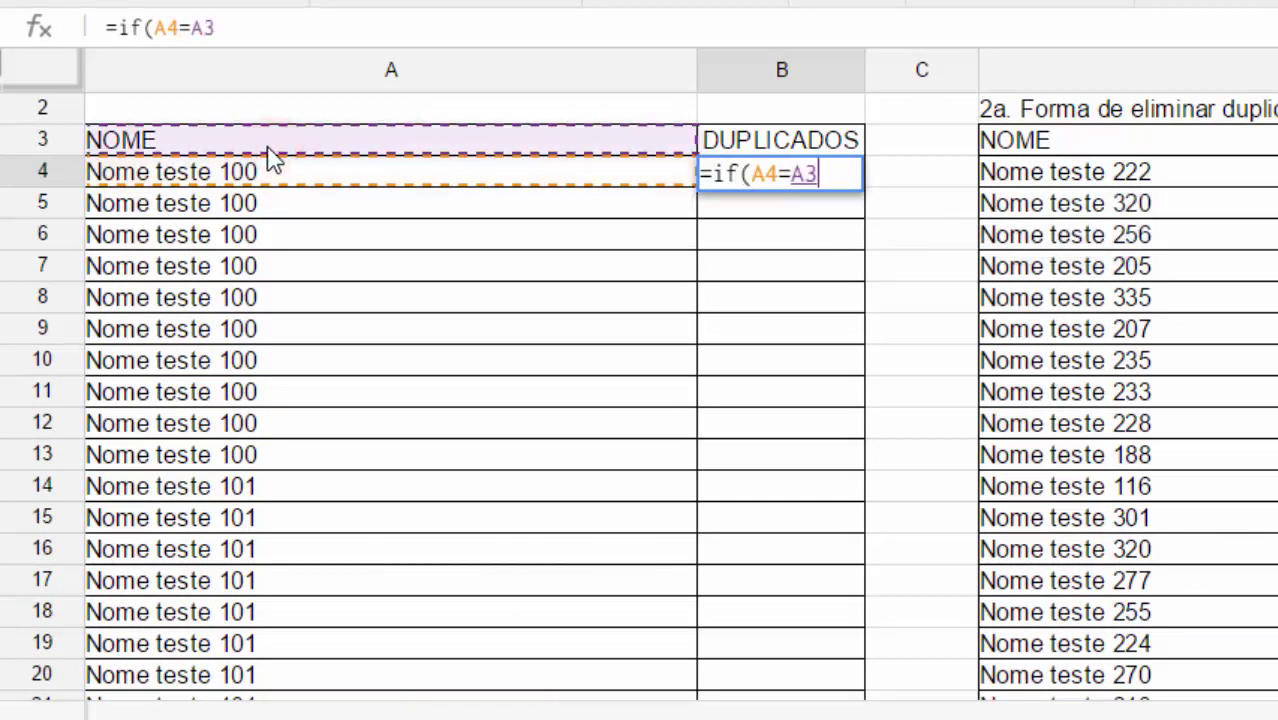
{"action": "type", "text": ";\"i"}
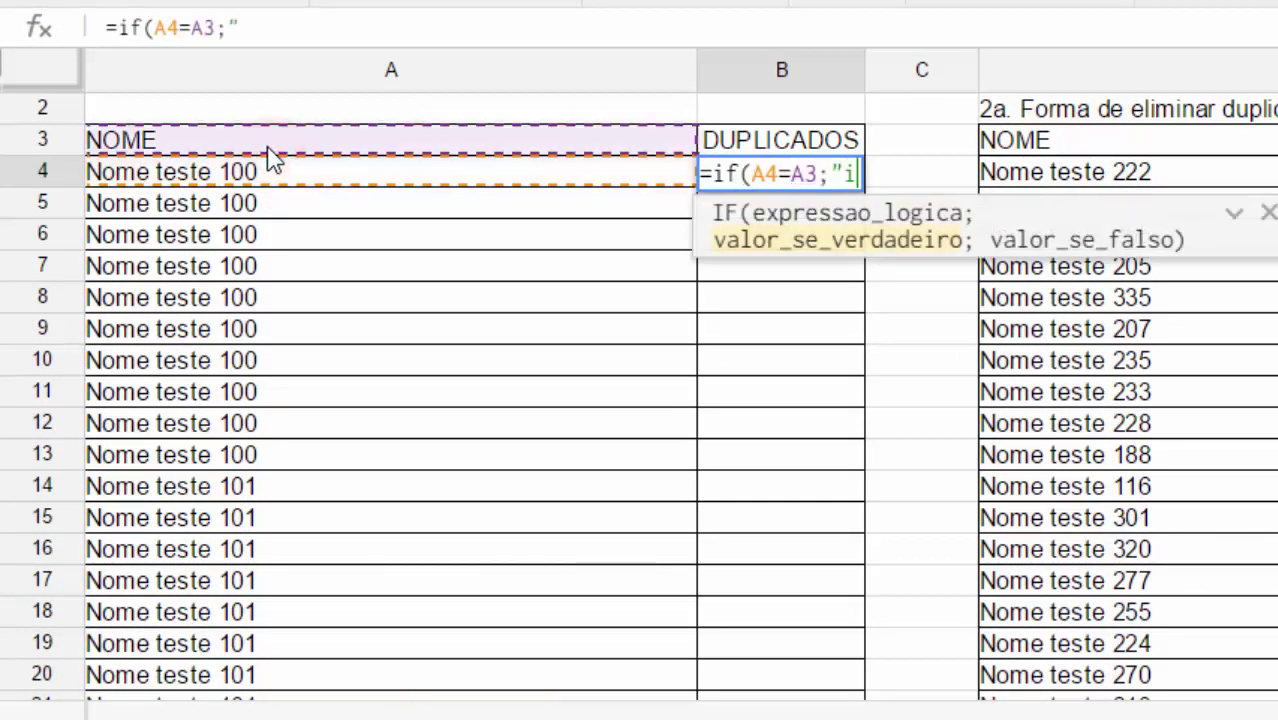
{"action": "type", "text": "gual\""}
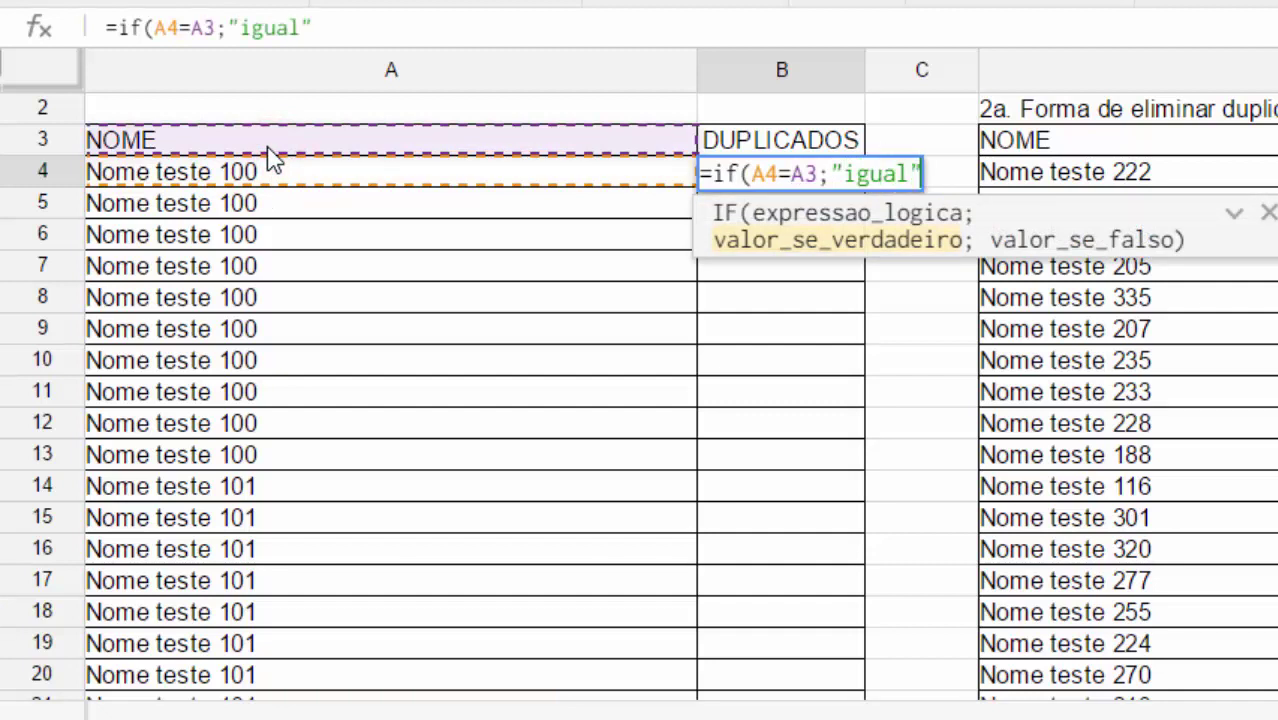
{"action": "type", "text": ";\"\""}
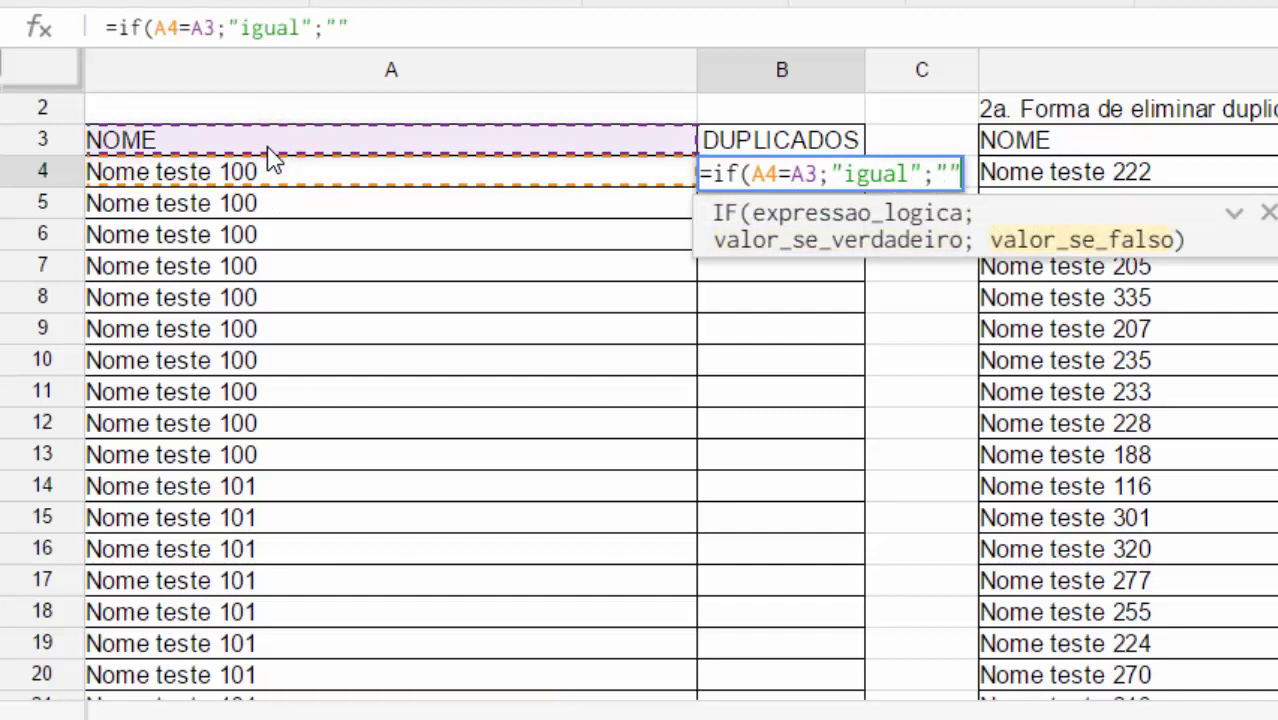
{"action": "type", "text": ")"}
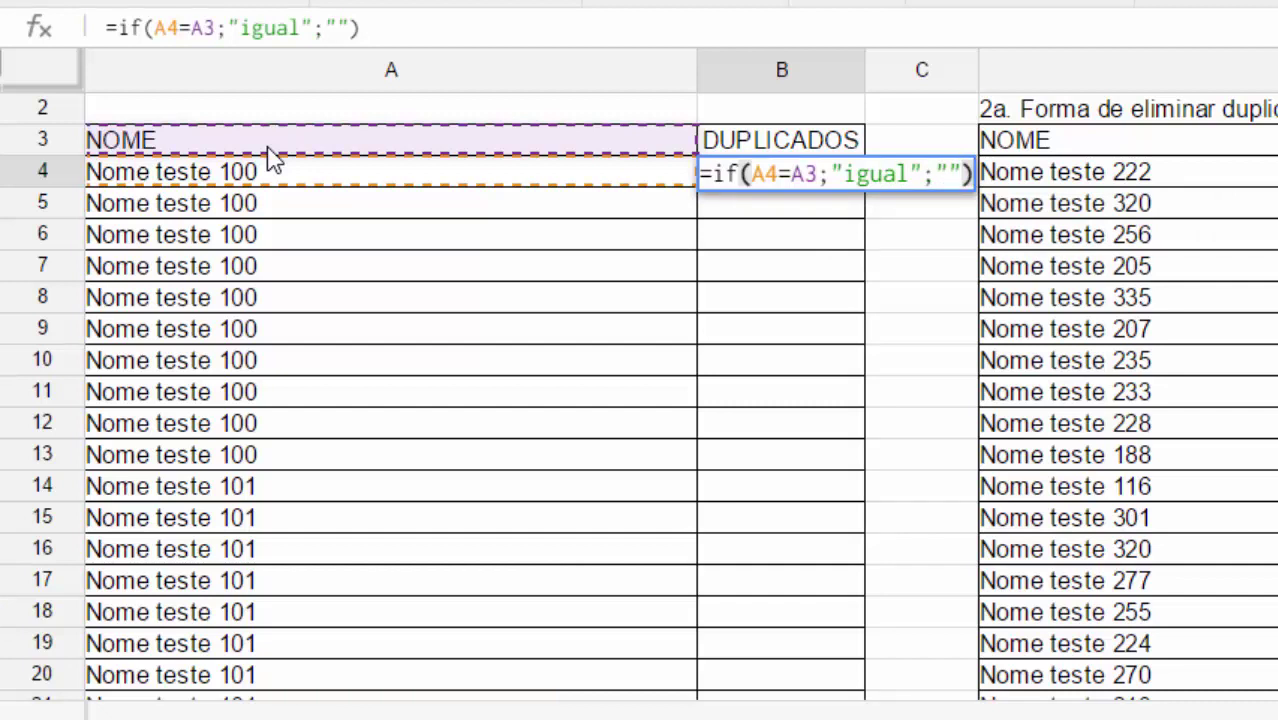
{"action": "key", "text": "Return"}
Copy the B4 formula down the whole DUPLICADOS column
{"action": "left_click", "coordinate": [763, 165]}
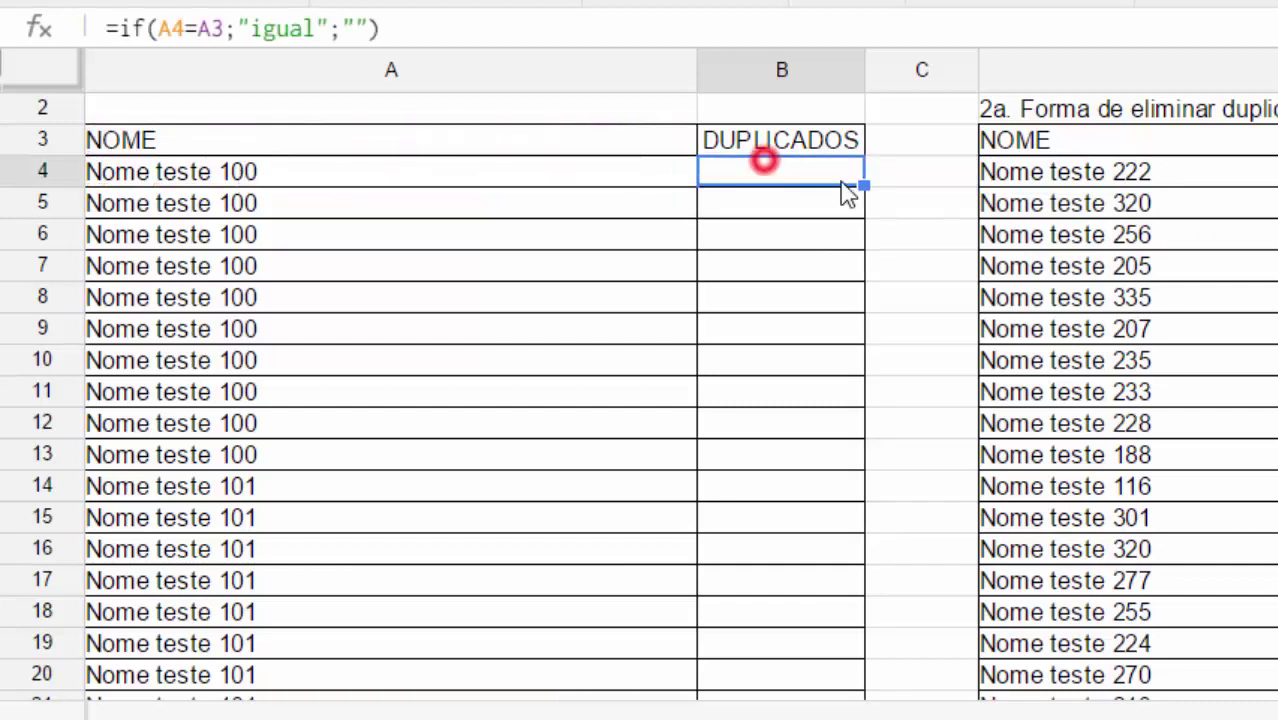
{"action": "double_click", "coordinate": [863, 186]}
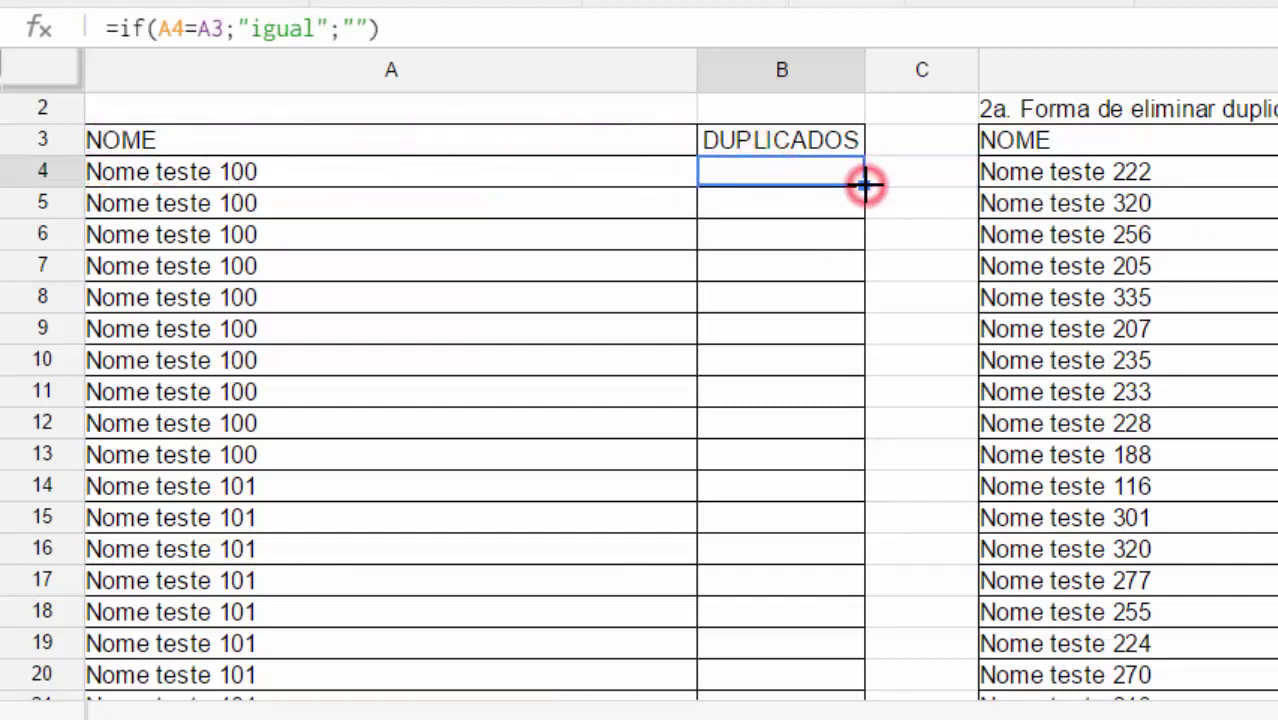
{"action": "left_click", "coordinate": [860, 272]}
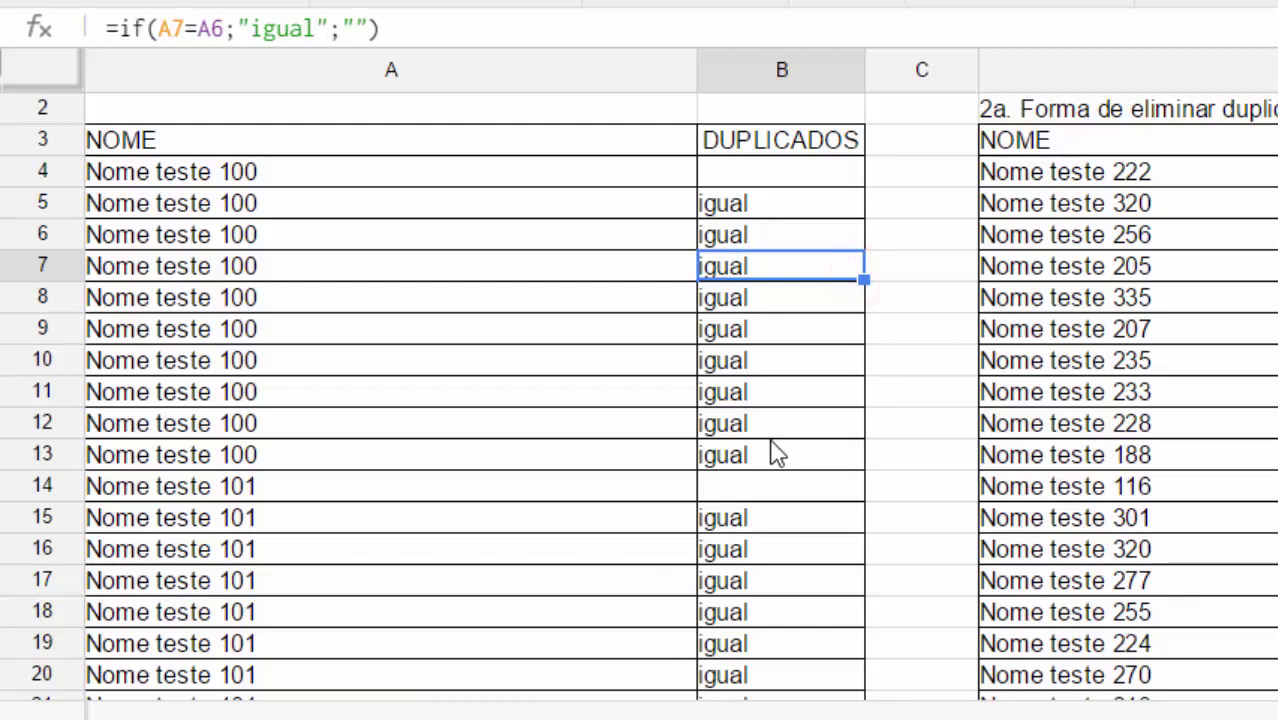
Check the duplicate marking by comparing the two "Nome teste 103" rows, 30 and 31, with their DUPLICADOS formulas
{"action": "scroll", "coordinate": [778, 455], "scroll_direction": "down", "scroll_amount": 4}
{"action": "scroll", "coordinate": [773, 368], "scroll_direction": "down", "scroll_amount": 1}
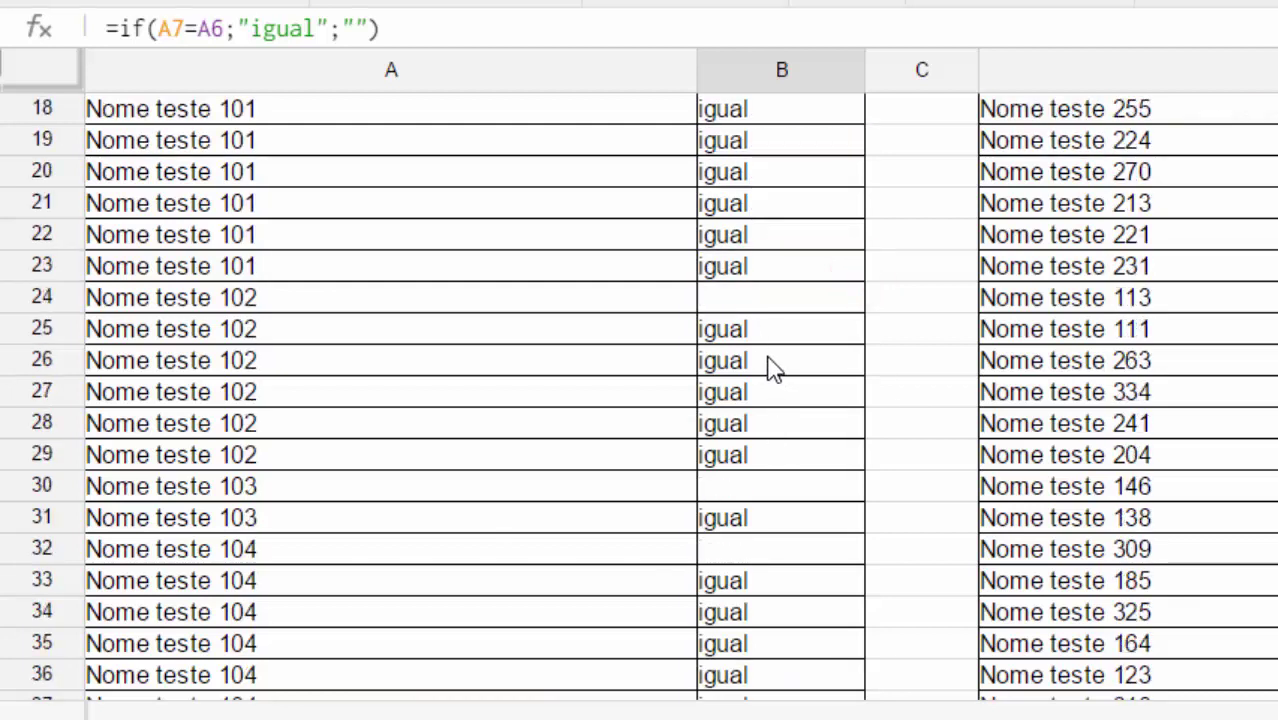
{"action": "left_click", "coordinate": [197, 517]}
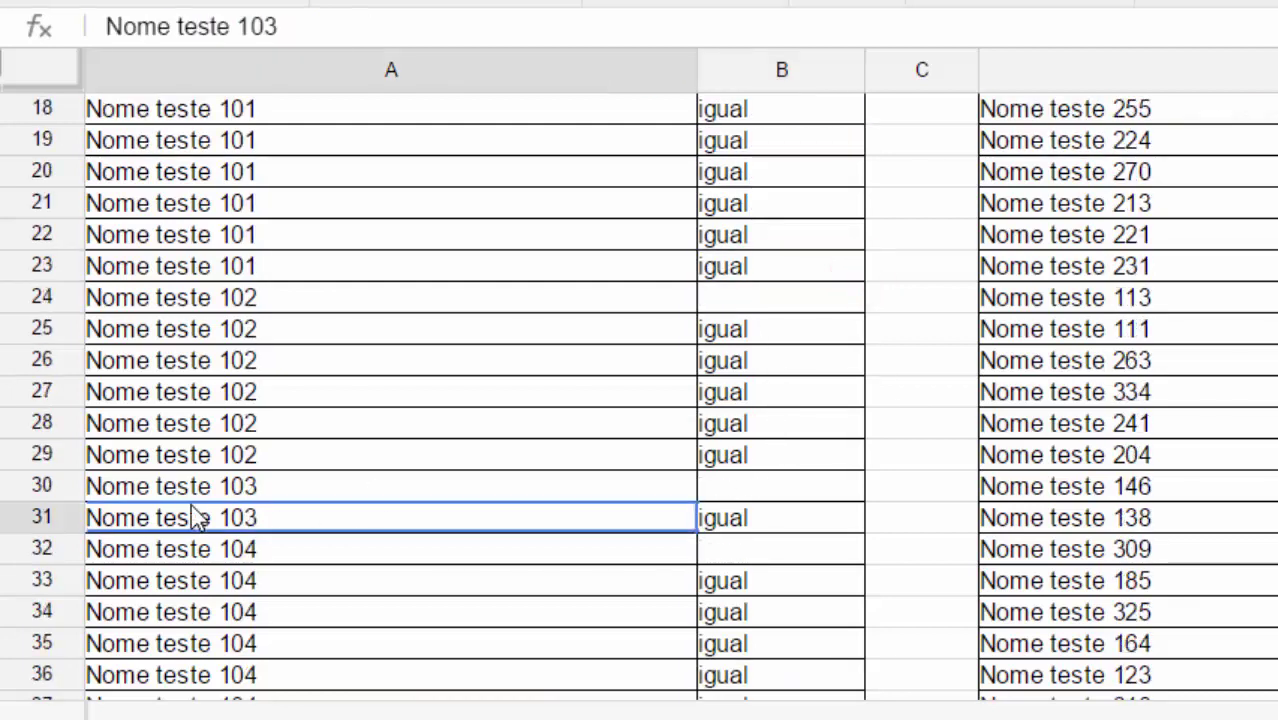
{"action": "left_click", "coordinate": [246, 489]}
{"action": "left_click", "coordinate": [747, 486]}
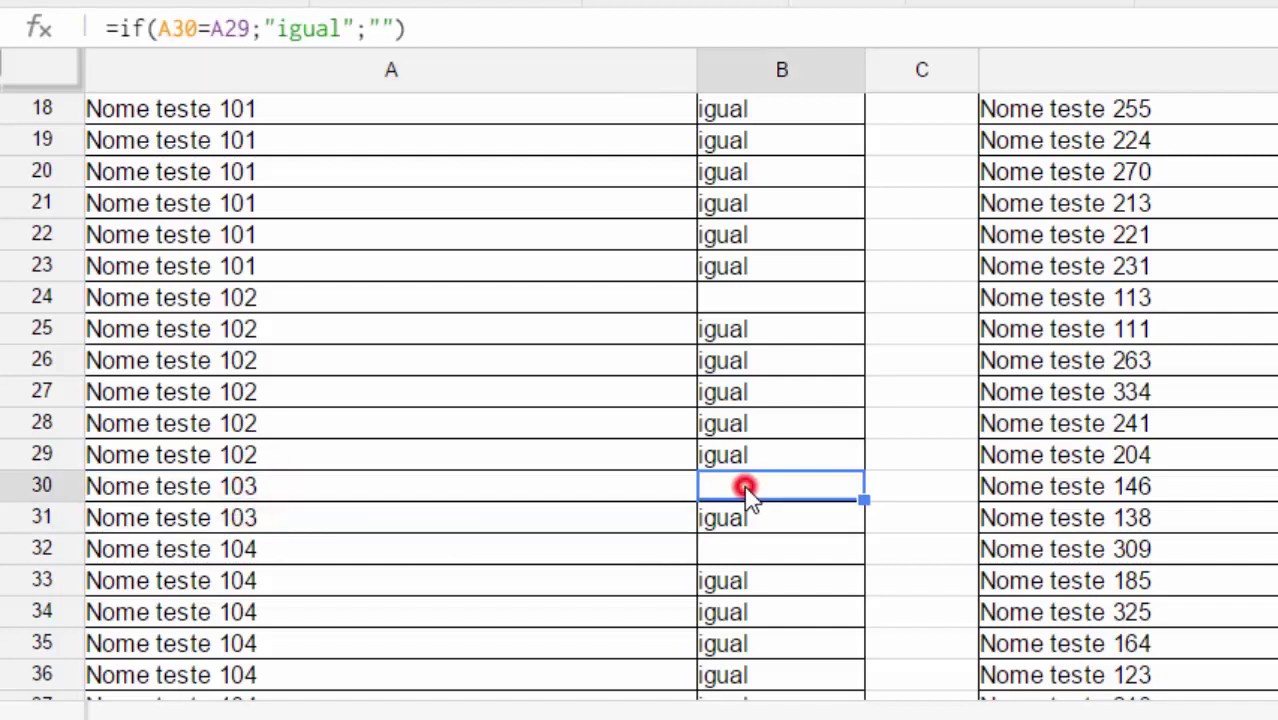
{"action": "left_click", "coordinate": [288, 488]}
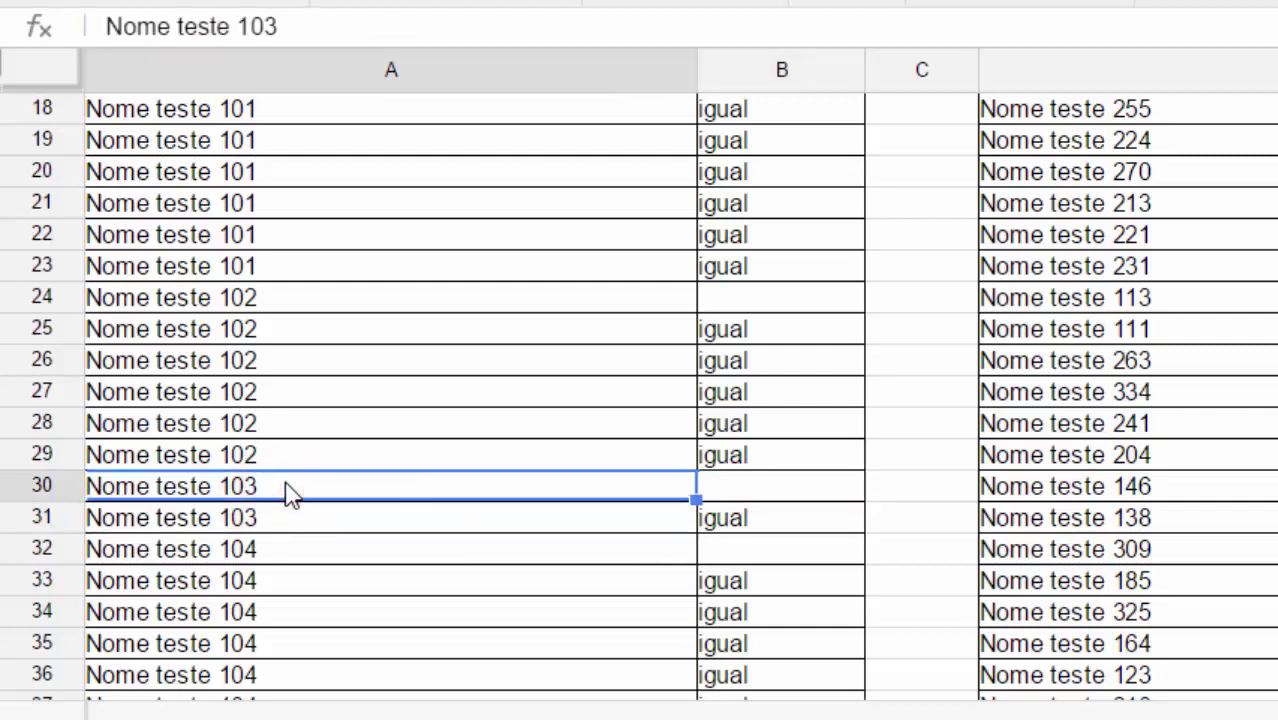
{"action": "left_click", "coordinate": [268, 520]}
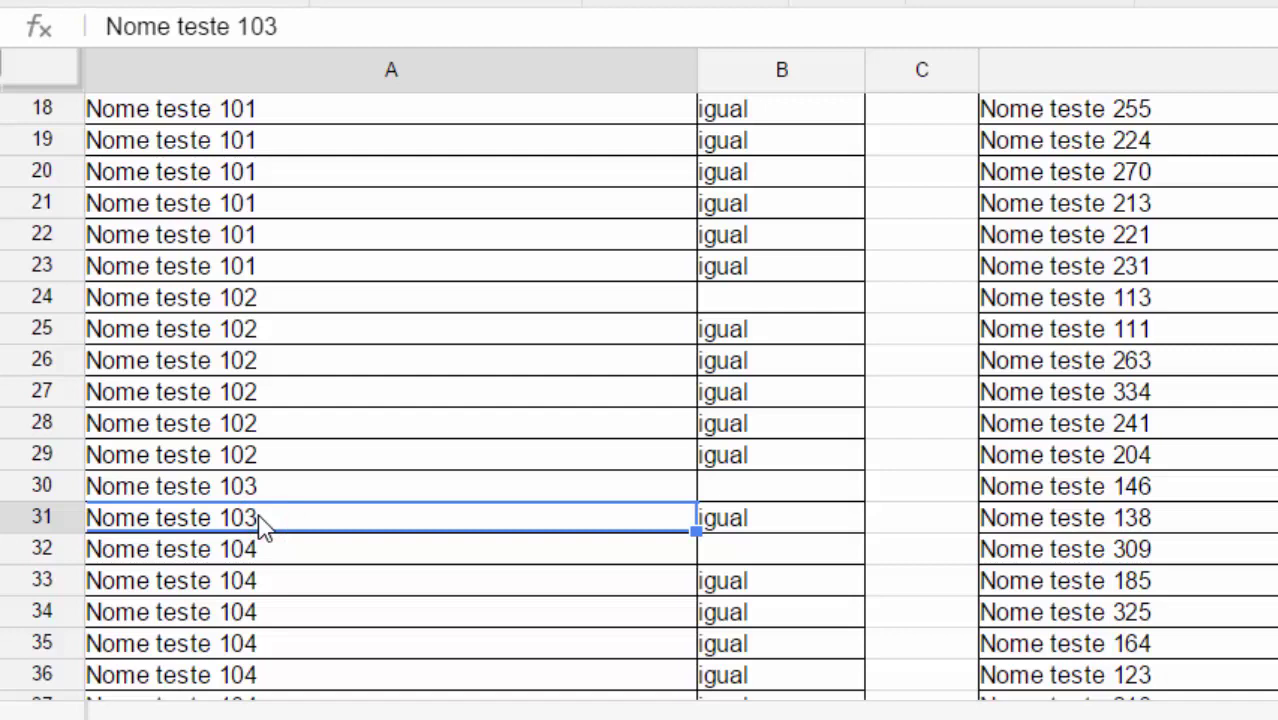
{"action": "left_click", "coordinate": [265, 488]}
{"action": "left_click", "coordinate": [265, 522]}
{"action": "left_click", "coordinate": [785, 528]}
Examine the DUPLICADOS marks further down the list and inspect the formula in B389
{"action": "scroll", "coordinate": [785, 533], "scroll_direction": "down", "scroll_amount": 15}
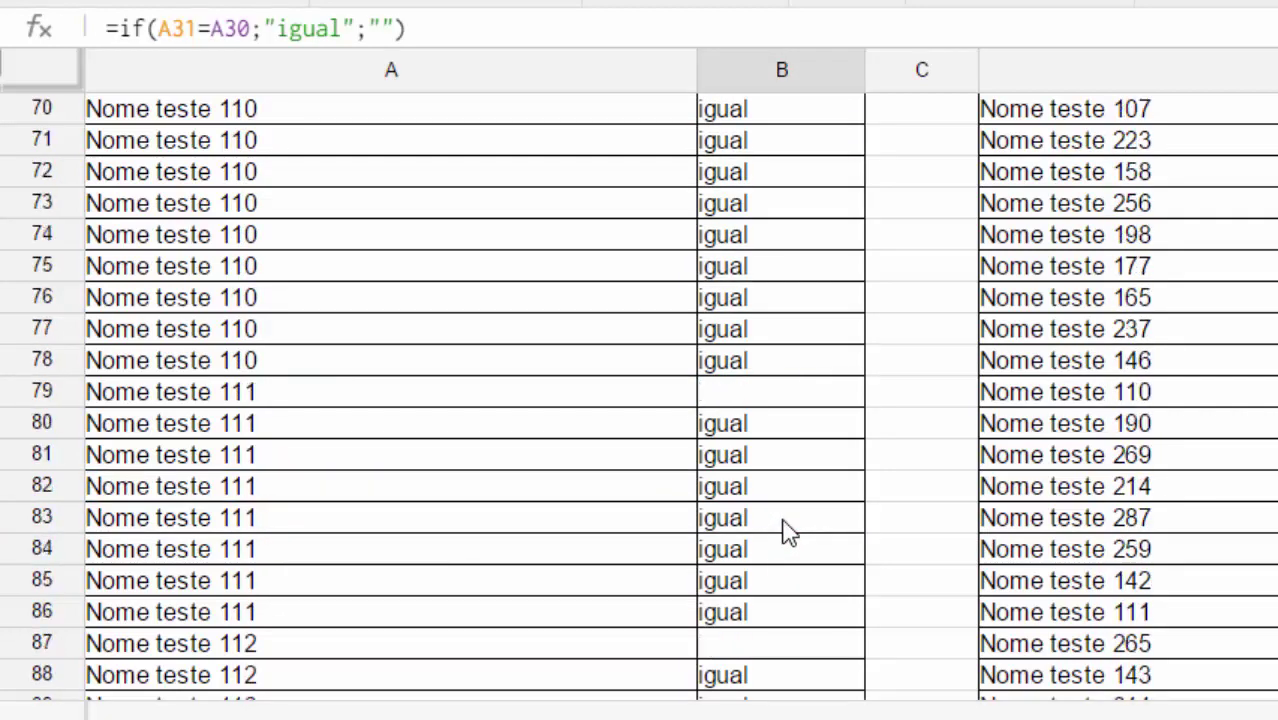
{"action": "scroll", "coordinate": [785, 530], "scroll_direction": "down", "scroll_amount": 20}
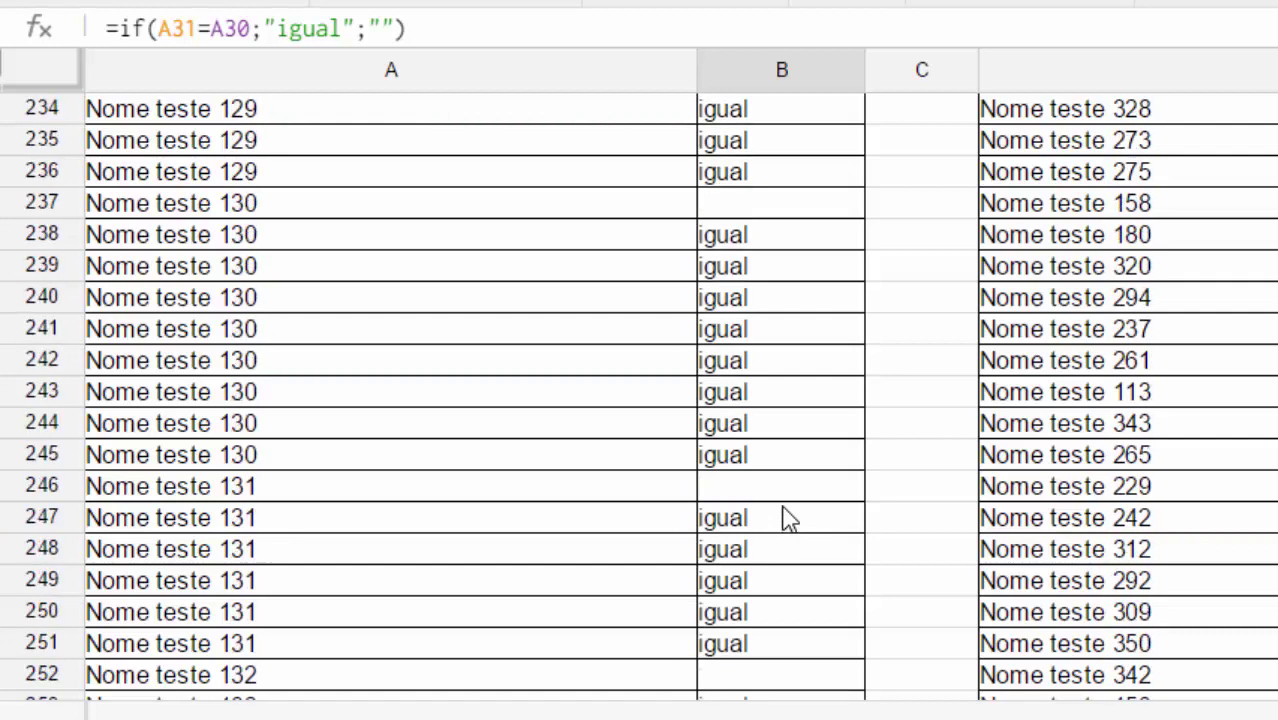
{"action": "scroll", "coordinate": [786, 515], "scroll_direction": "down", "scroll_amount": 20}
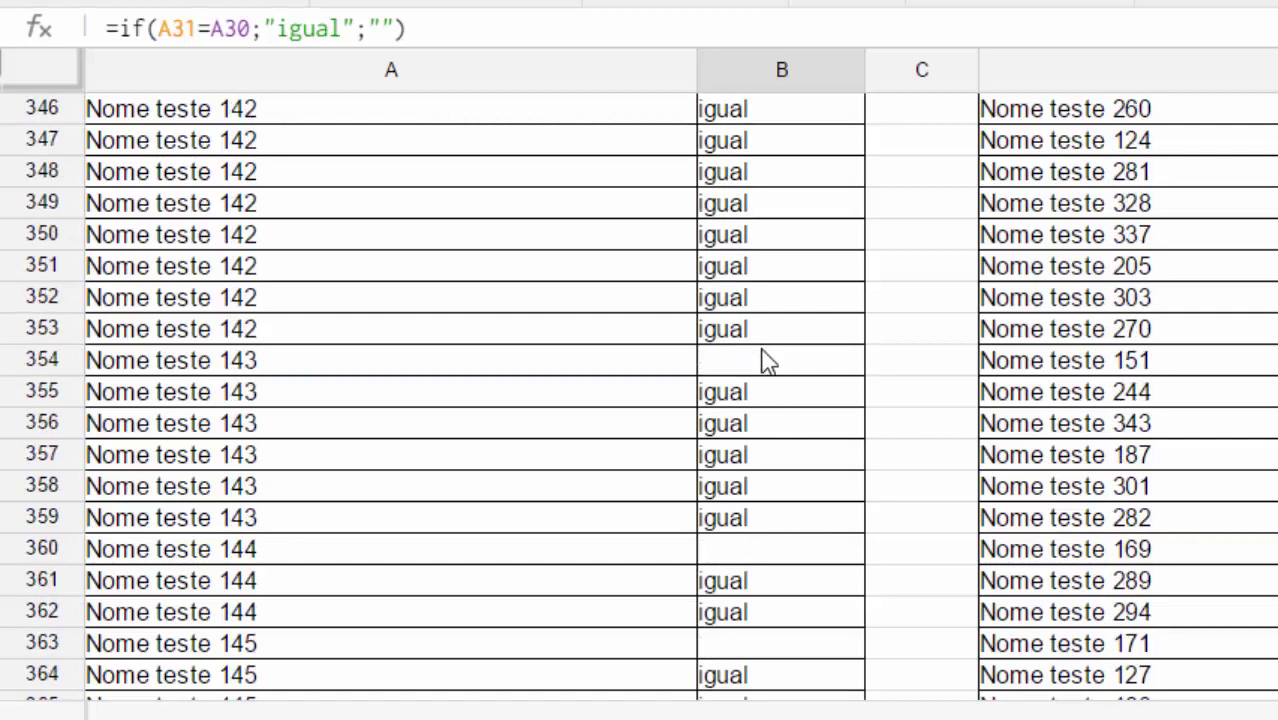
{"action": "scroll", "coordinate": [765, 360], "scroll_direction": "down", "scroll_amount": 10}
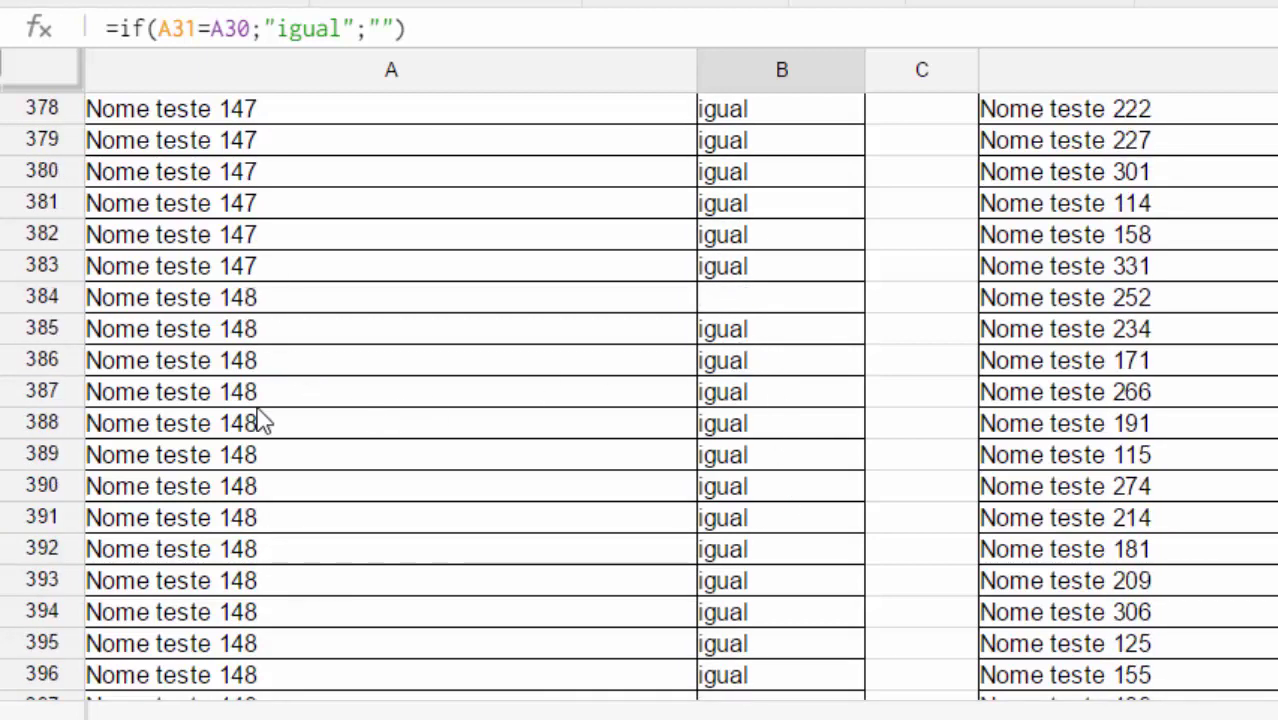
{"action": "left_click", "coordinate": [767, 457]}
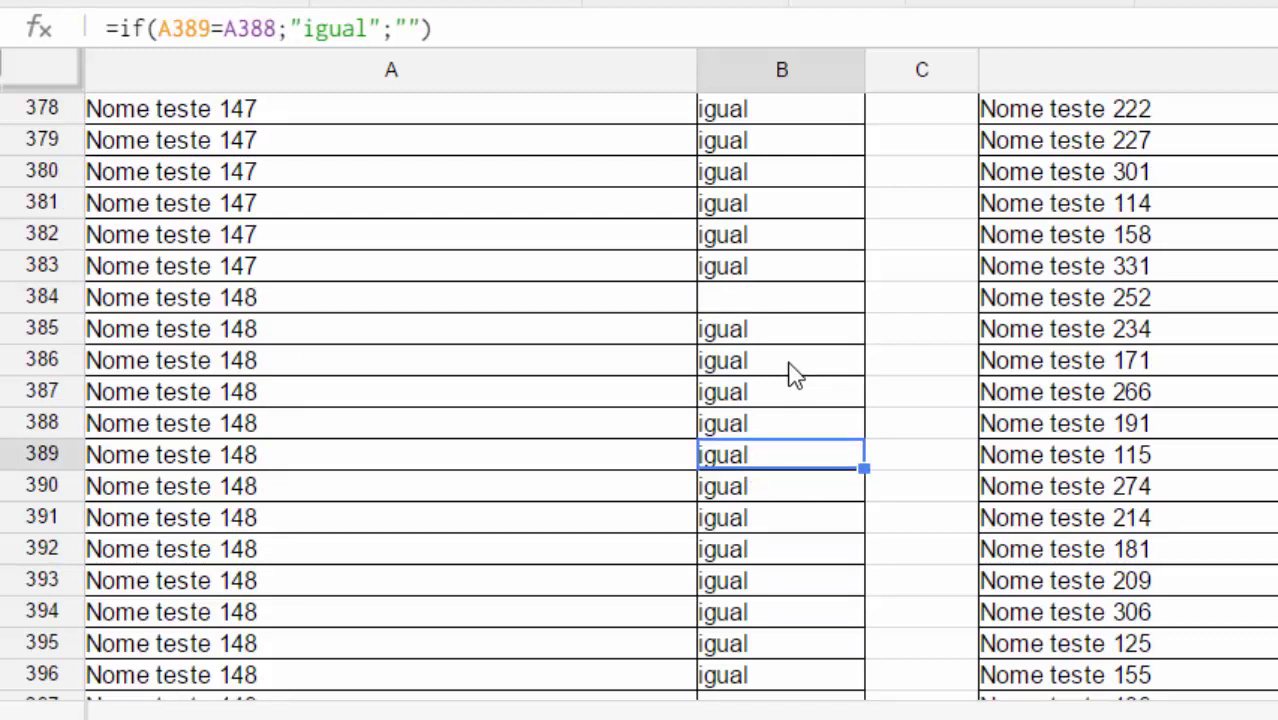
Check the DUPLICADOS marks around the Nome teste 148 to 151 rows and return to the start of the sheet
{"action": "scroll", "coordinate": [703, 455], "scroll_direction": "down", "scroll_amount": 19}
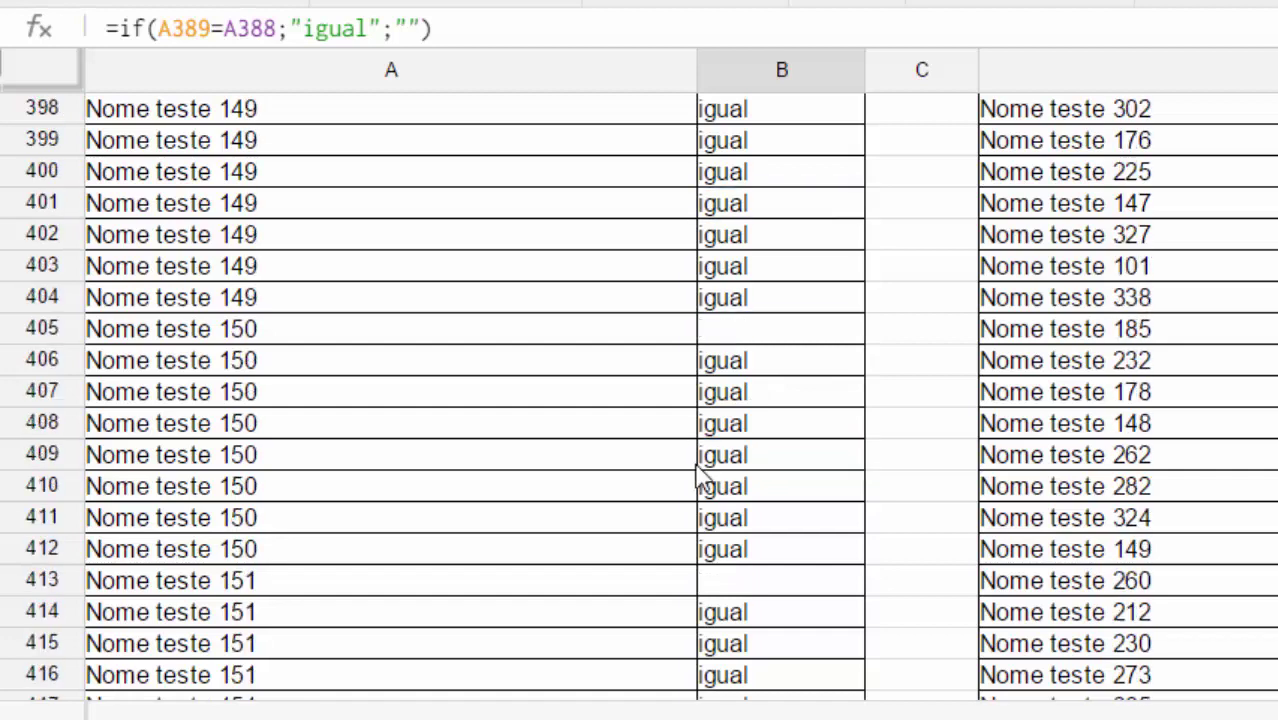
{"action": "scroll", "coordinate": [700, 478], "scroll_direction": "up", "scroll_amount": 3}
{"action": "scroll", "coordinate": [700, 478], "scroll_direction": "up", "scroll_amount": 16}
{"action": "key", "text": "ctrl+Home"}
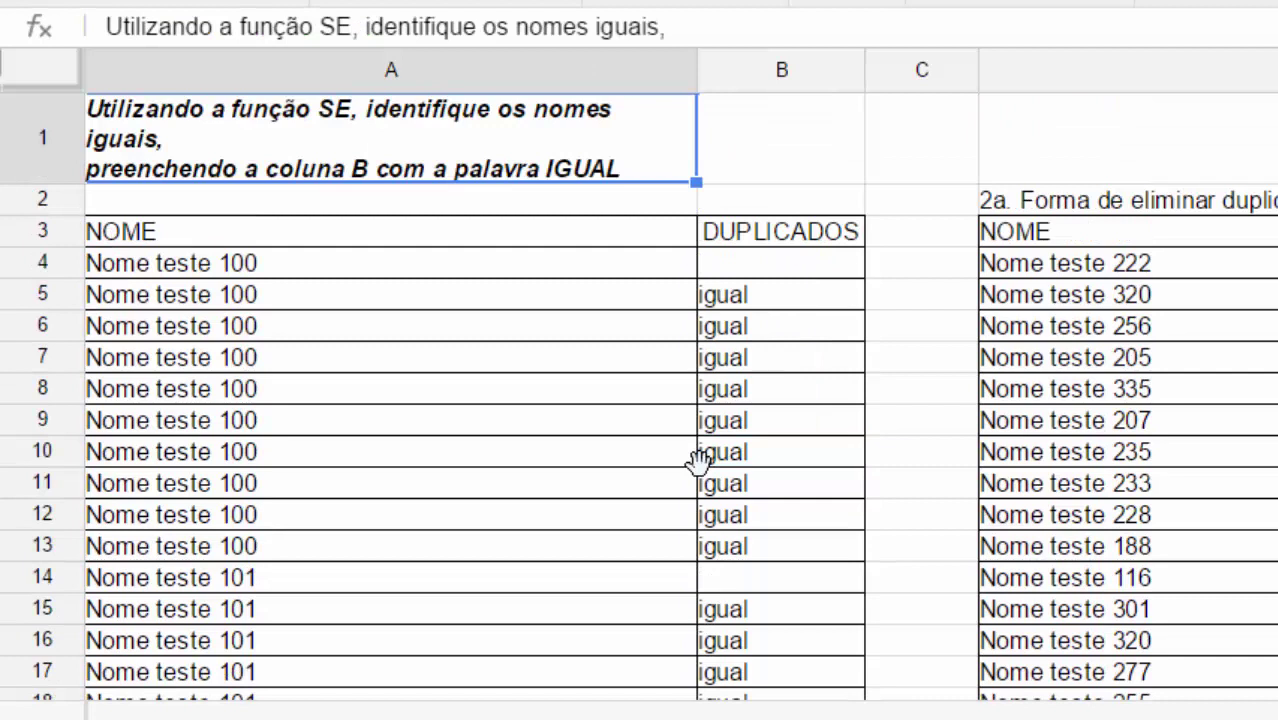
Step through the DUPLICADOS cells of the first Nome teste 100 rows to examine their formulas
{"action": "key", "text": "Down"}
{"action": "key", "text": "Right"}
{"action": "key", "text": "Down"}
{"action": "key", "text": "Down"}
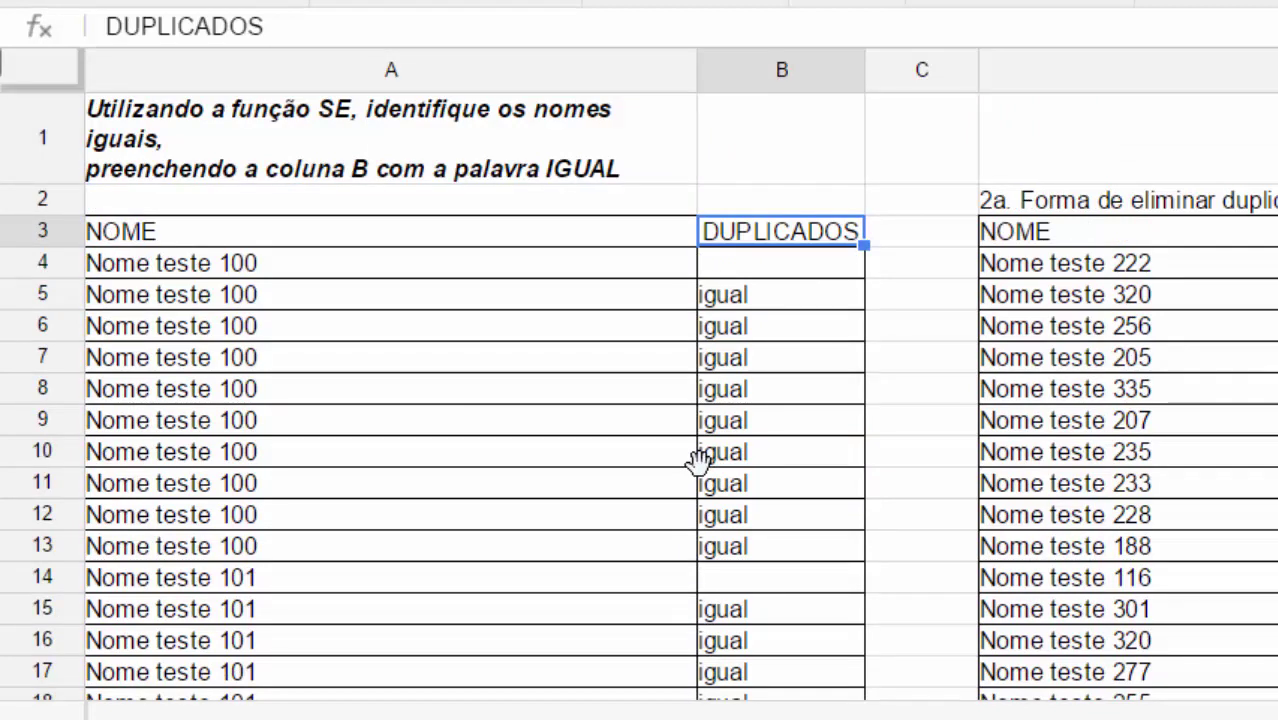
{"action": "key", "text": "Down"}
{"action": "key", "text": "Down"}
{"action": "key", "text": "Down"}
{"action": "key", "text": "Down"}
{"action": "key", "text": "Down"}
{"action": "key", "text": "Down"}
{"action": "key", "text": "Down"}
{"action": "key", "text": "Up"}
{"action": "key", "text": "Up"}
{"action": "key", "text": "Up"}
{"action": "key", "text": "Up"}
{"action": "key", "text": "Up"}
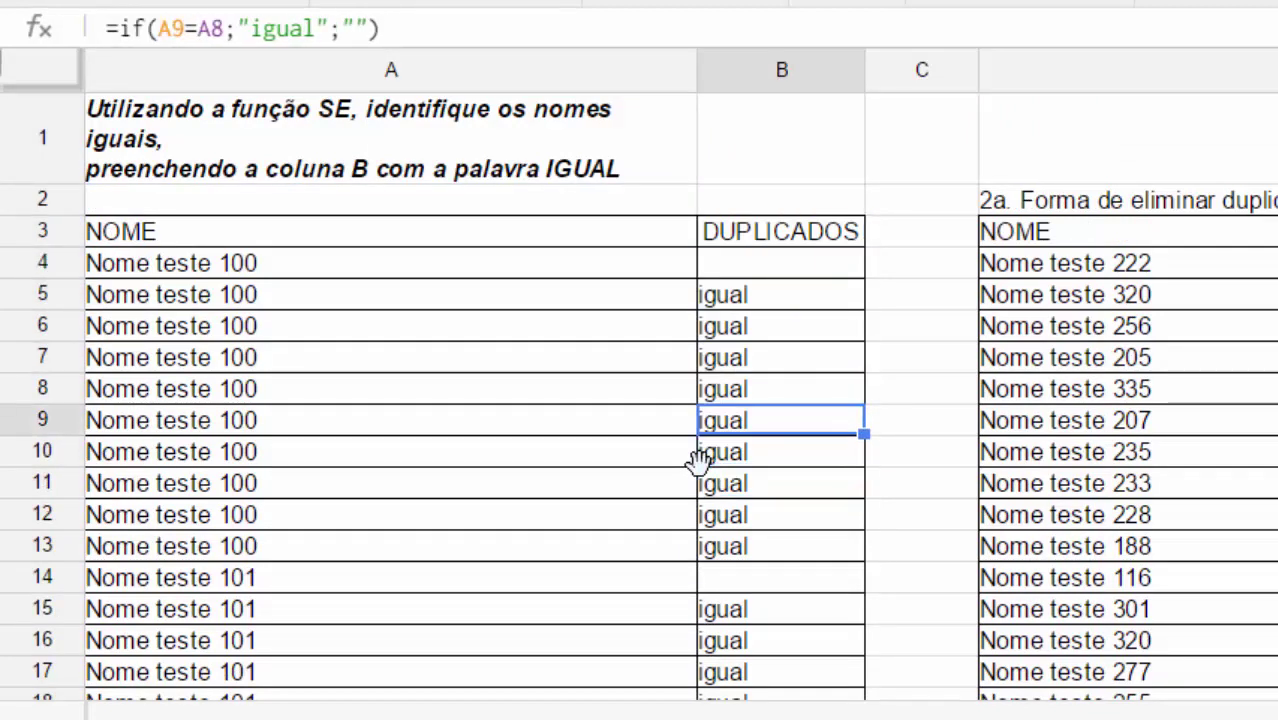
{"action": "key", "text": "Up"}
{"action": "key", "text": "Up"}
{"action": "key", "text": "Up"}
{"action": "key", "text": "Return"}
{"action": "key", "text": "Escape"}
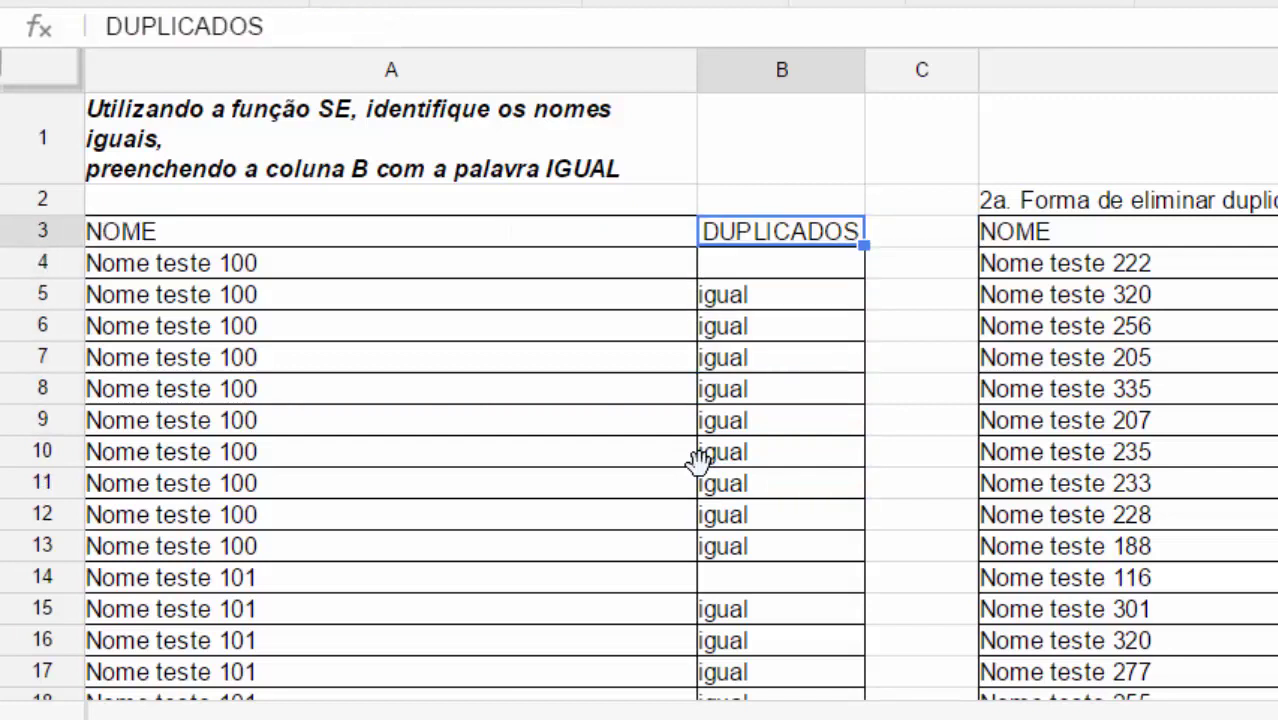
Review the logical test A4=A3 inside the B4 formula without changing it, and inspect the formula in B5
{"action": "key", "text": "Down"}
{"action": "key", "text": "Return"}
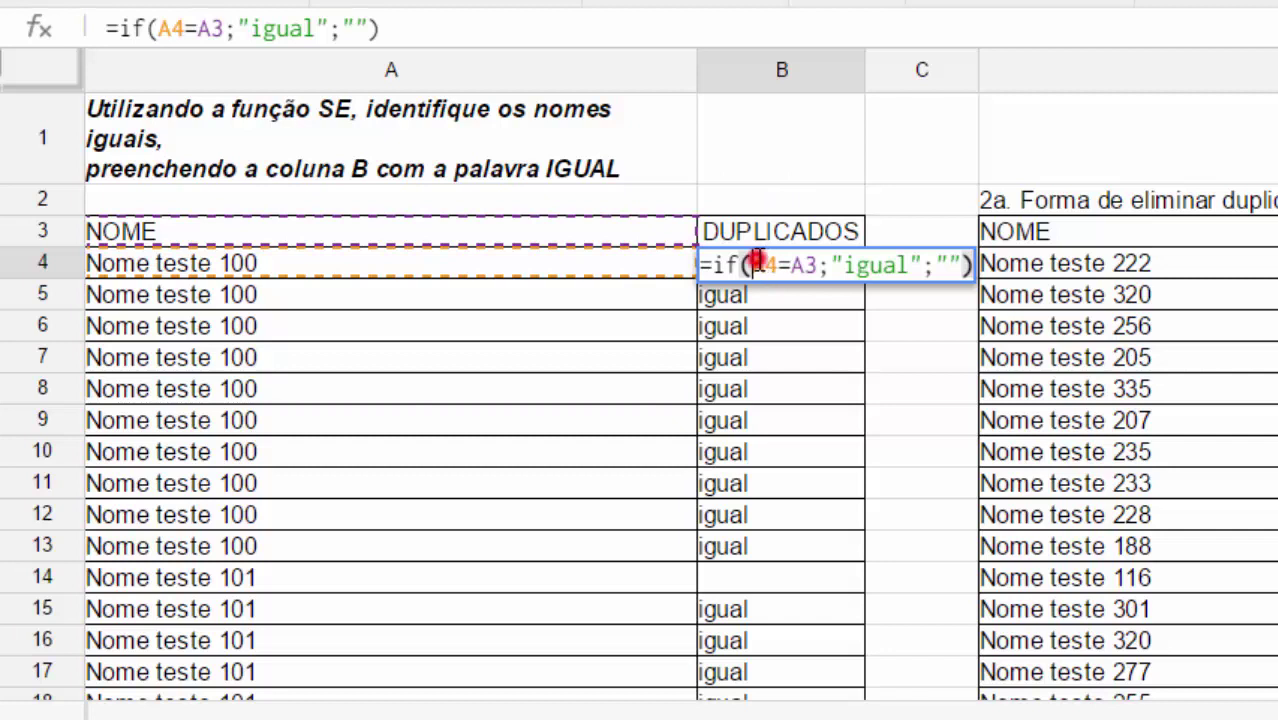
{"action": "left_click_drag", "start_coordinate": [753, 264], "coordinate": [806, 264]}
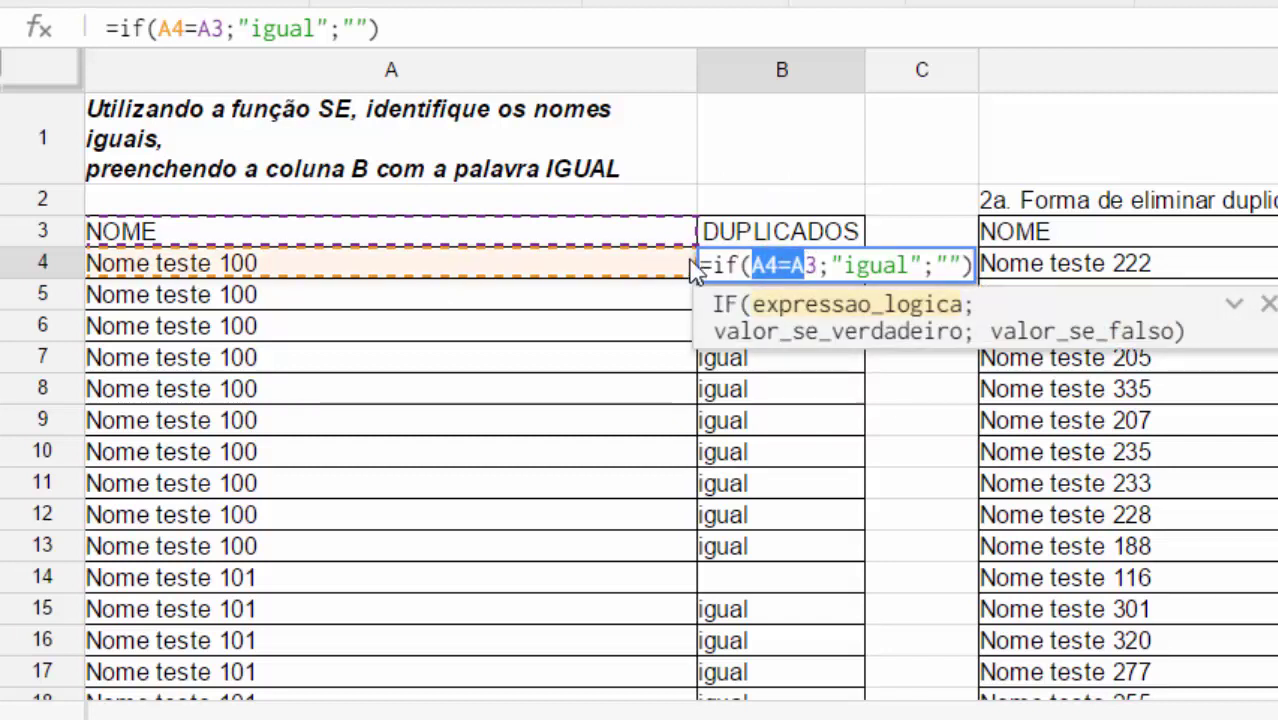
{"action": "key", "text": "shift+Right"}
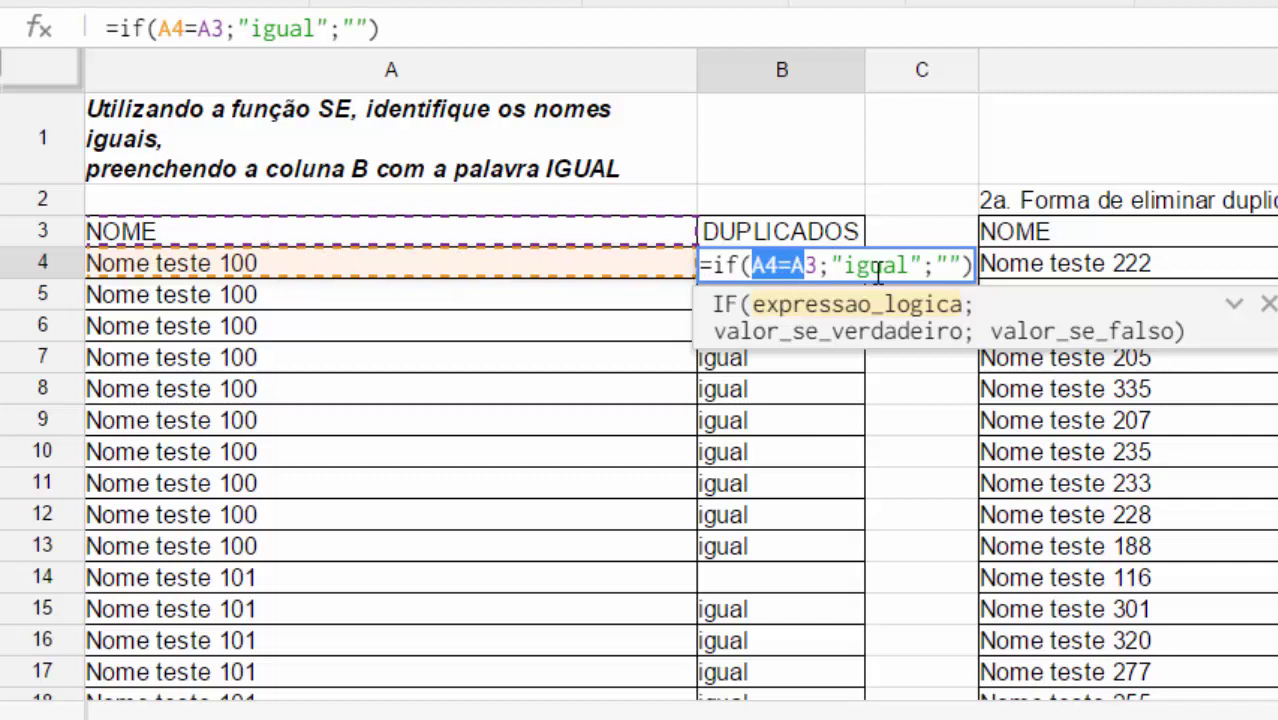
{"action": "key", "text": "Escape"}
{"action": "left_click", "coordinate": [818, 293]}
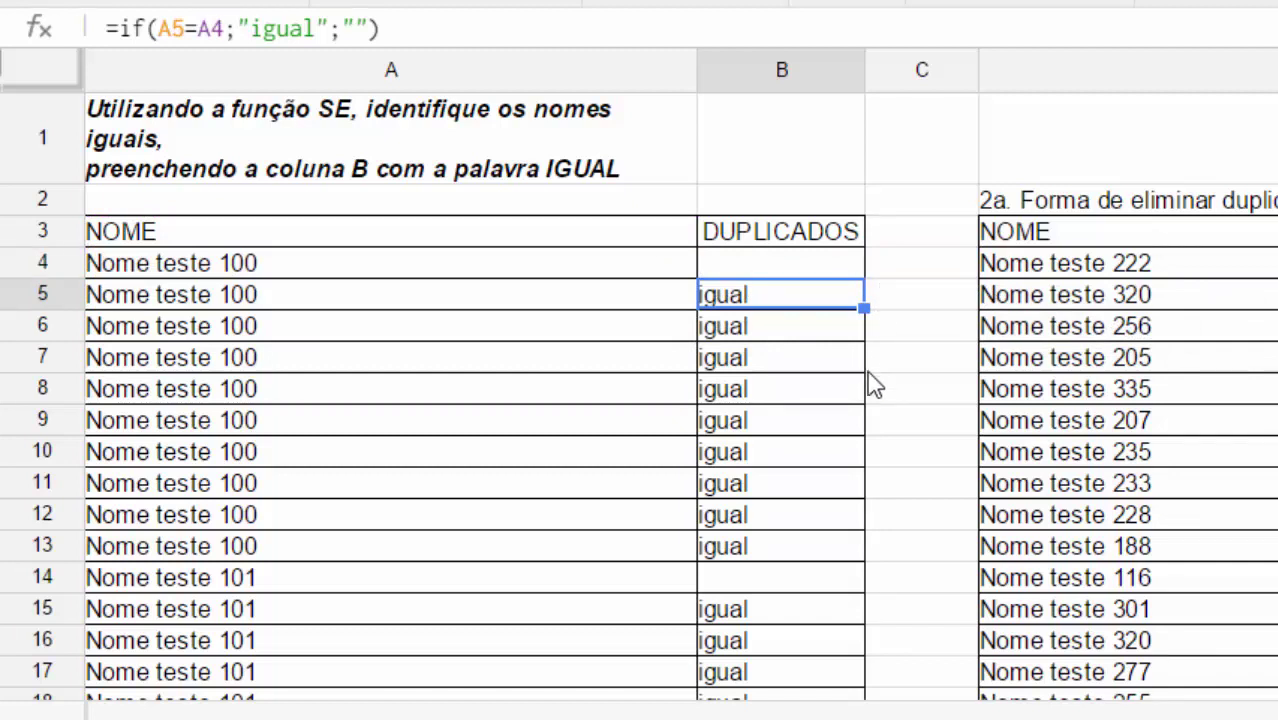
Replace SE with IF in the exercise instruction in A1
{"action": "double_click", "coordinate": [285, 135]}
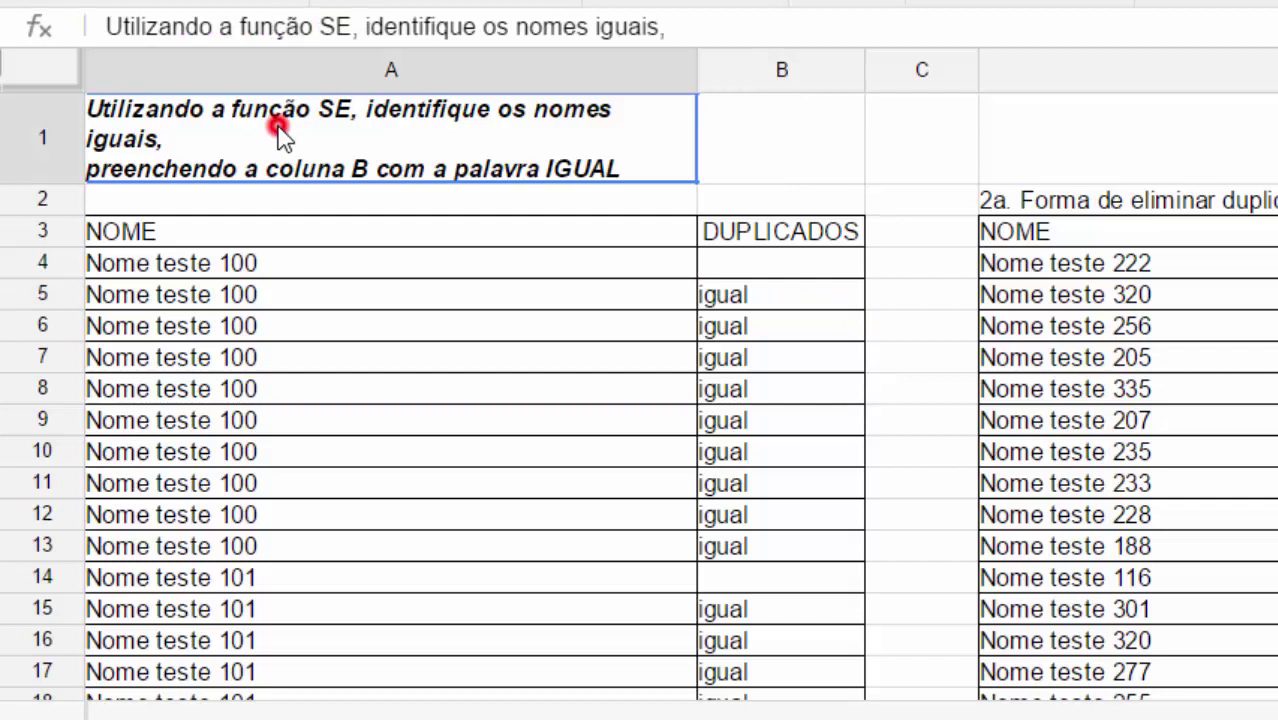
{"action": "double_click", "coordinate": [332, 110]}
{"action": "key", "text": "BackSpace"}
{"action": "type", "text": "IF"}
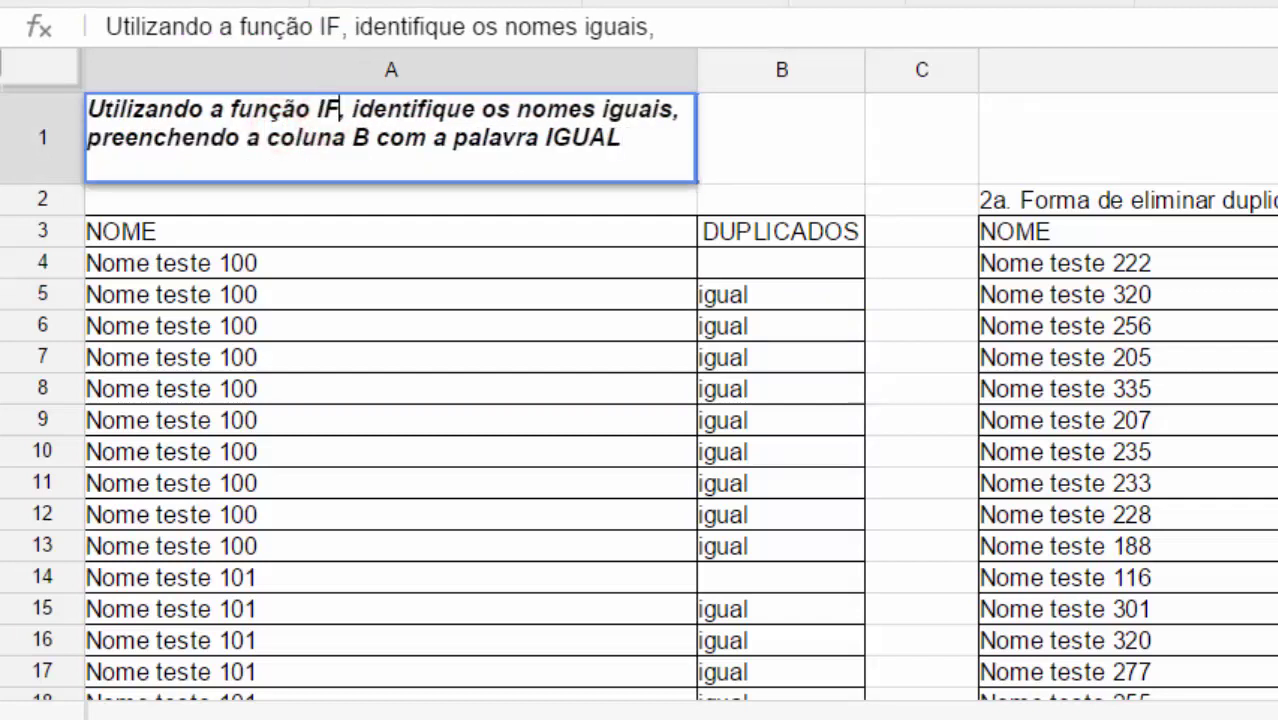
{"action": "key", "text": "Return"}
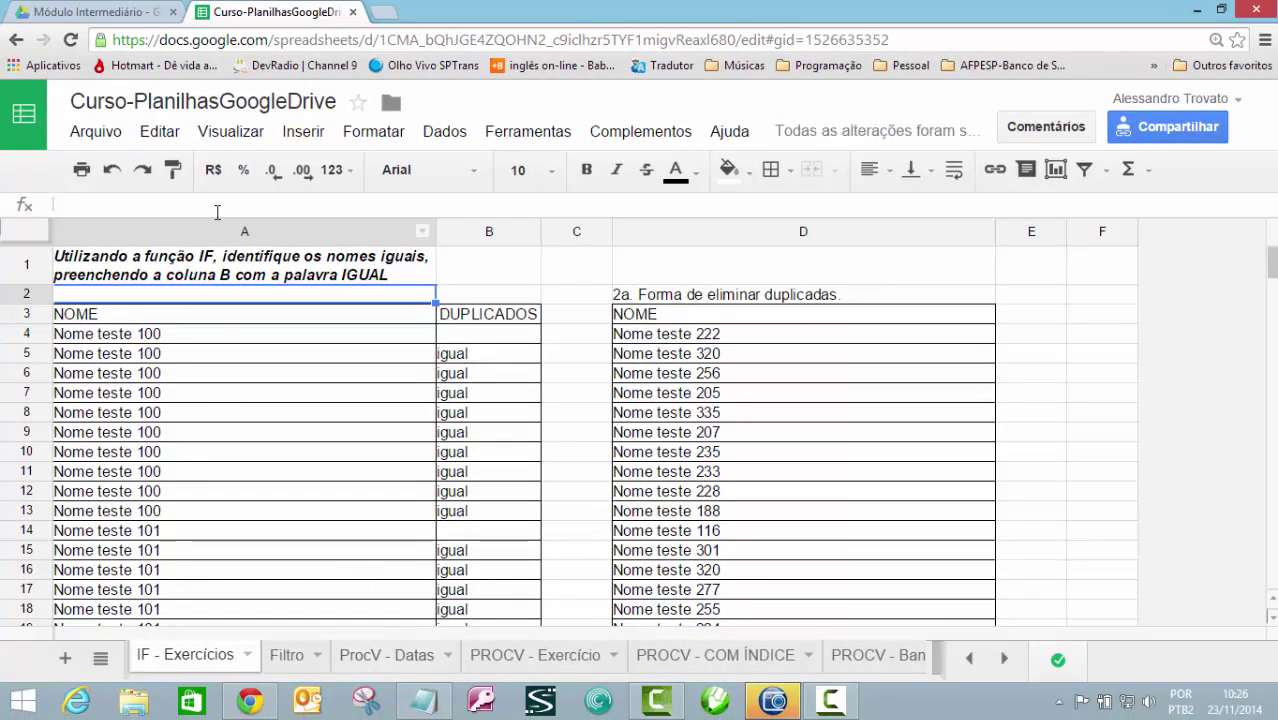
Close the browser window with the spreadsheet, dismiss the Corel PHOTO-PAINT X3 welcome screen and close that program
{"action": "left_click", "coordinate": [1256, 9]}
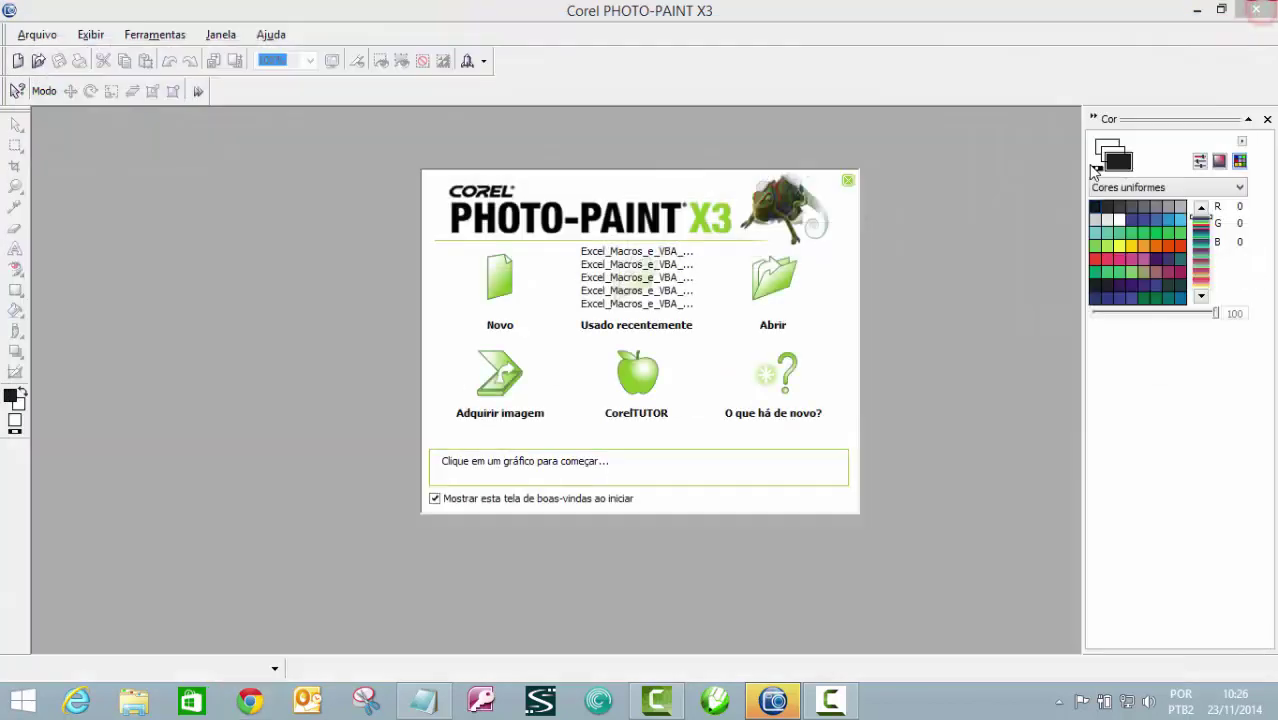
{"action": "left_click", "coordinate": [847, 181]}
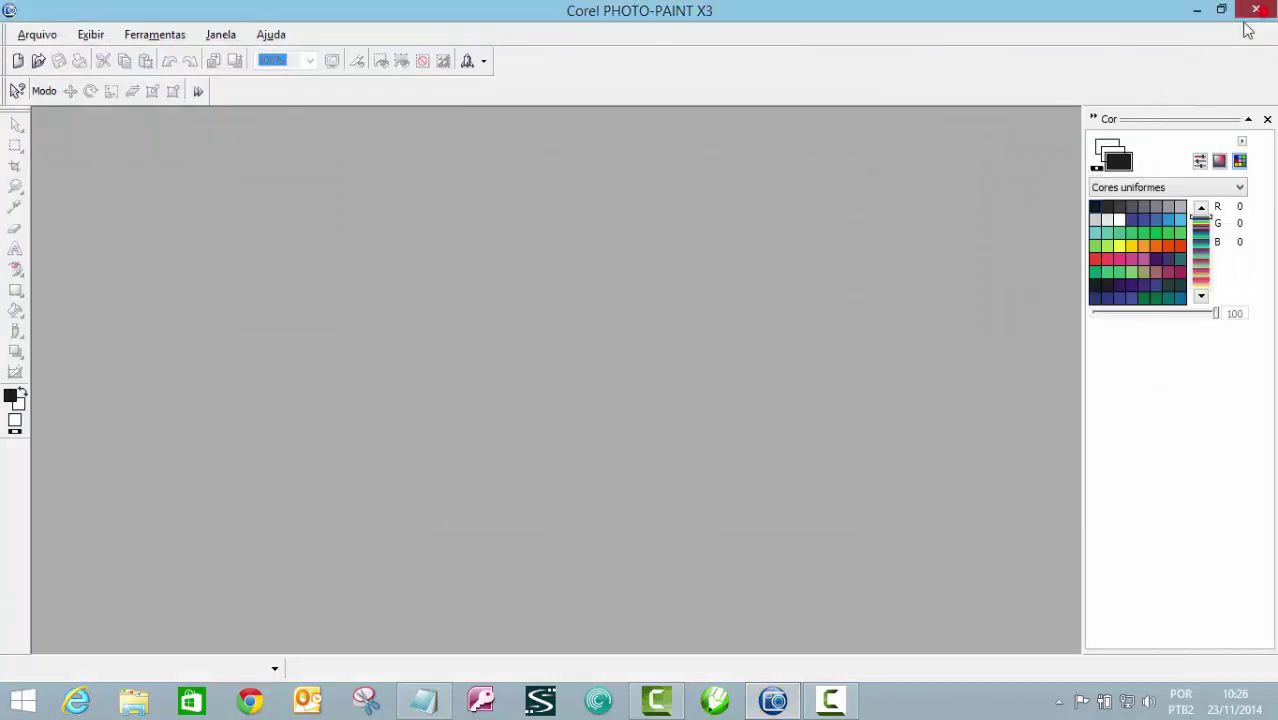
{"action": "left_click", "coordinate": [1256, 9]}
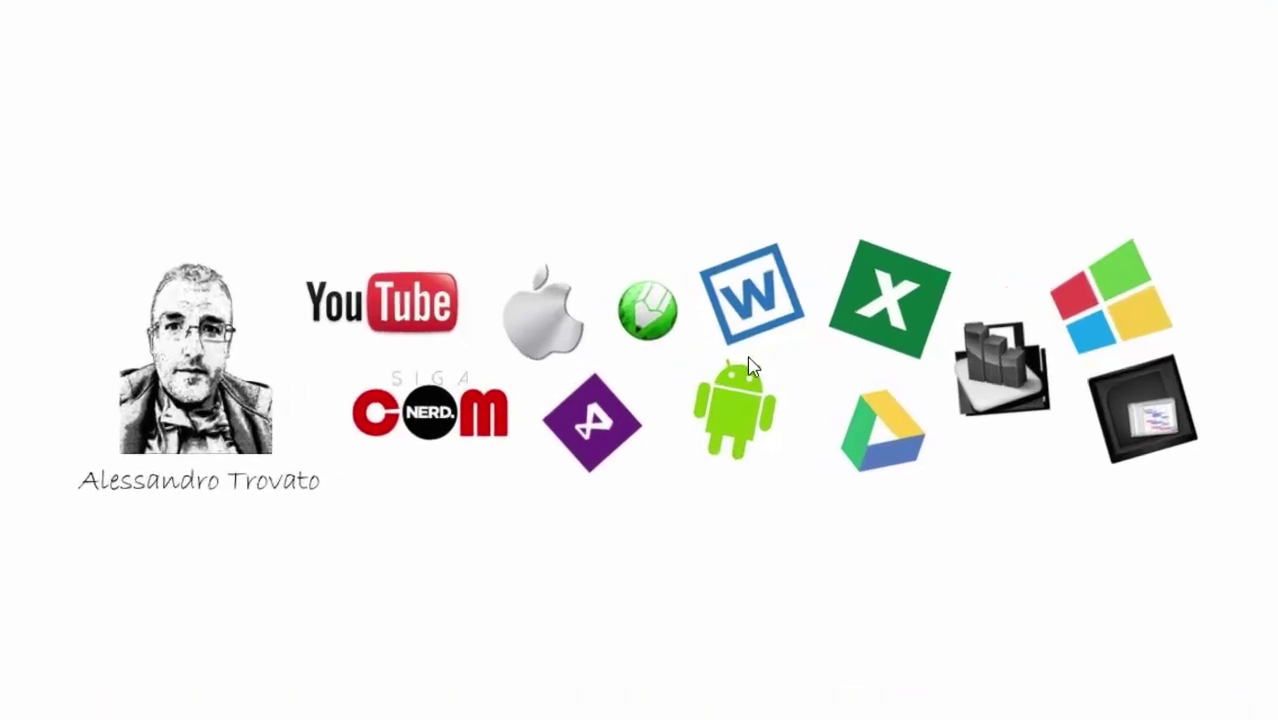